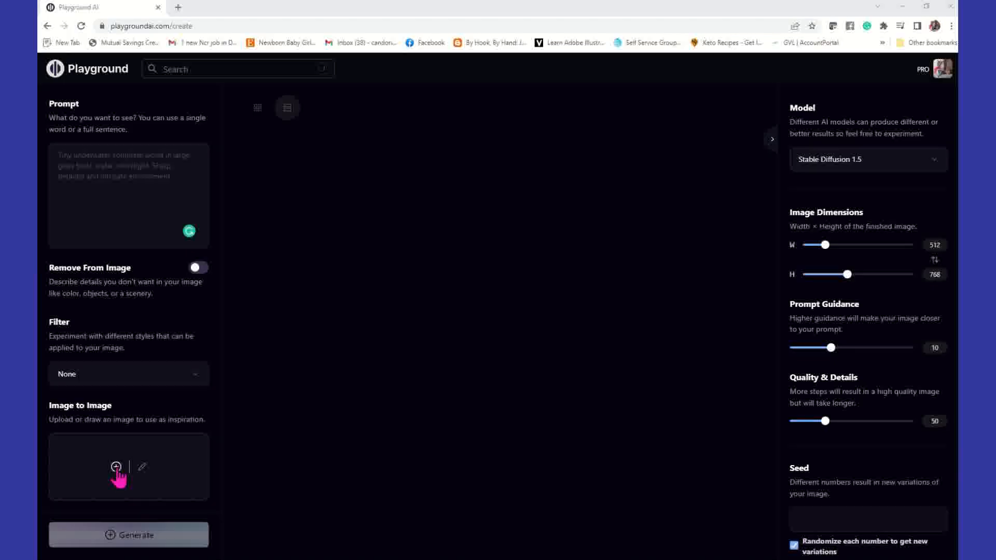
Upload me.png from the Desktop as the Image to Image source
left_click(117, 469)
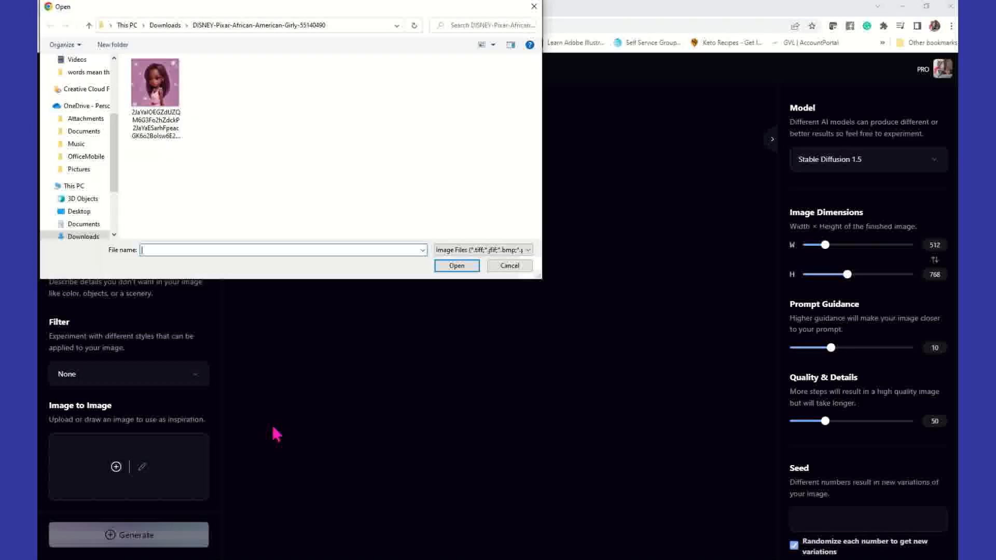
left_click(92, 216)
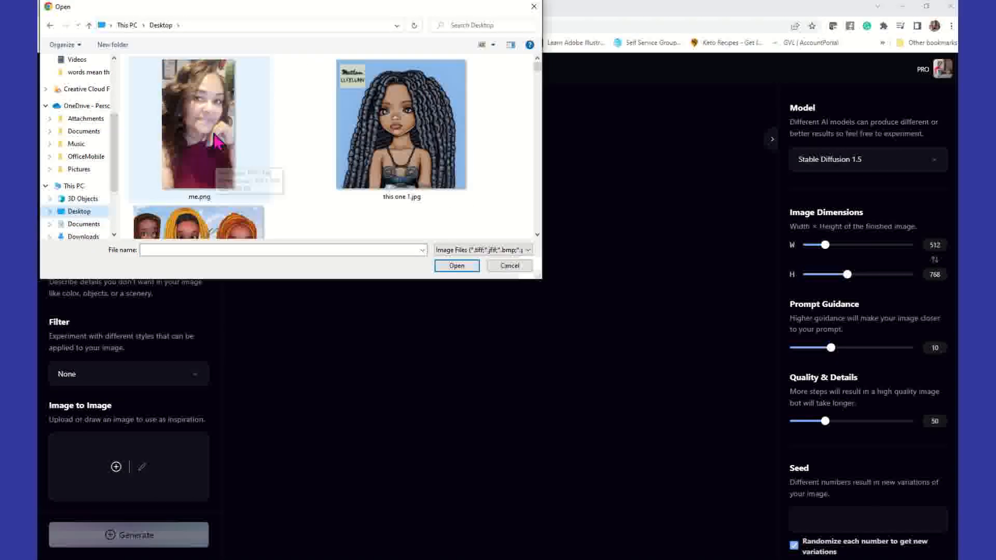
left_click(218, 140)
left_click(464, 269)
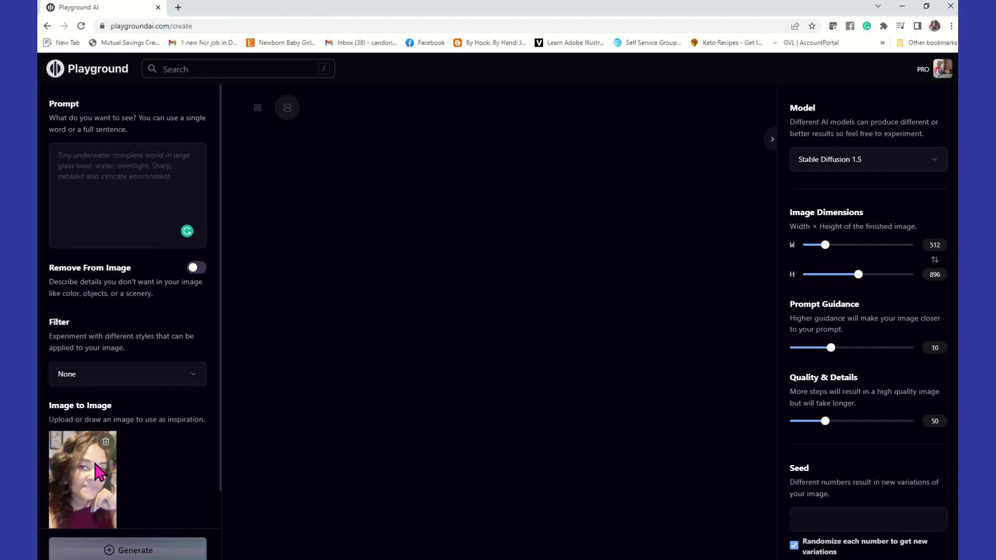
Enter the prompt "African America with long wavy hair"
left_click(129, 158)
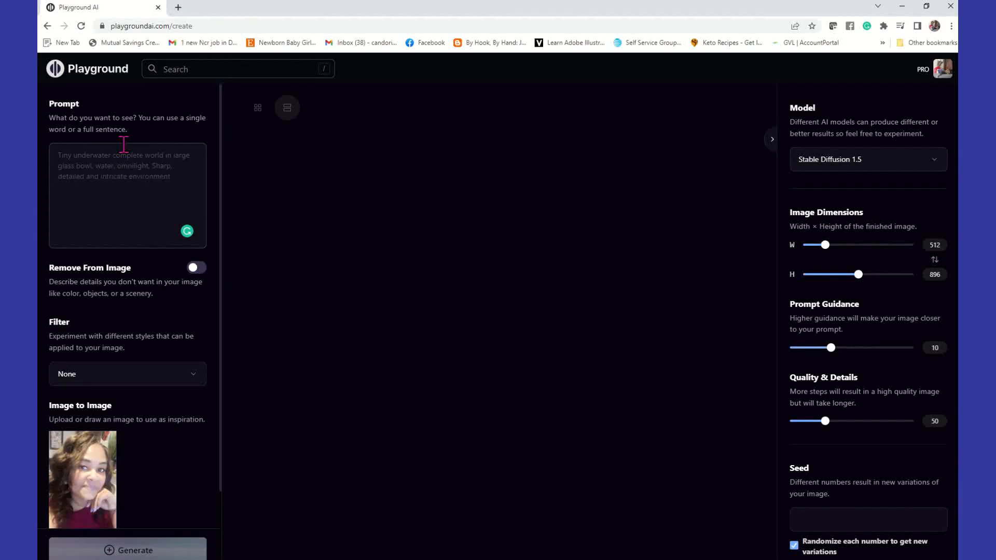
type("African America wi")
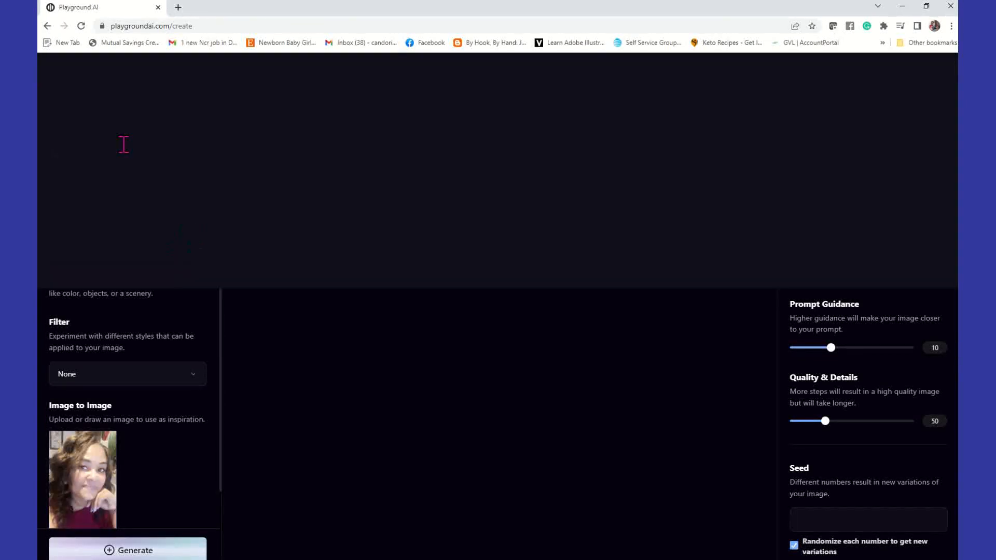
type("th io")
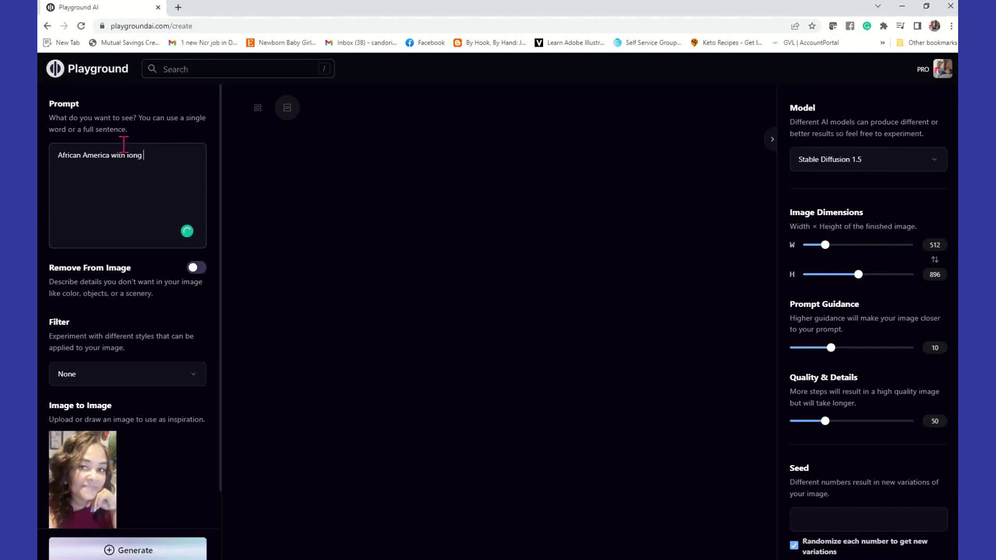
type("ng wavy hai")
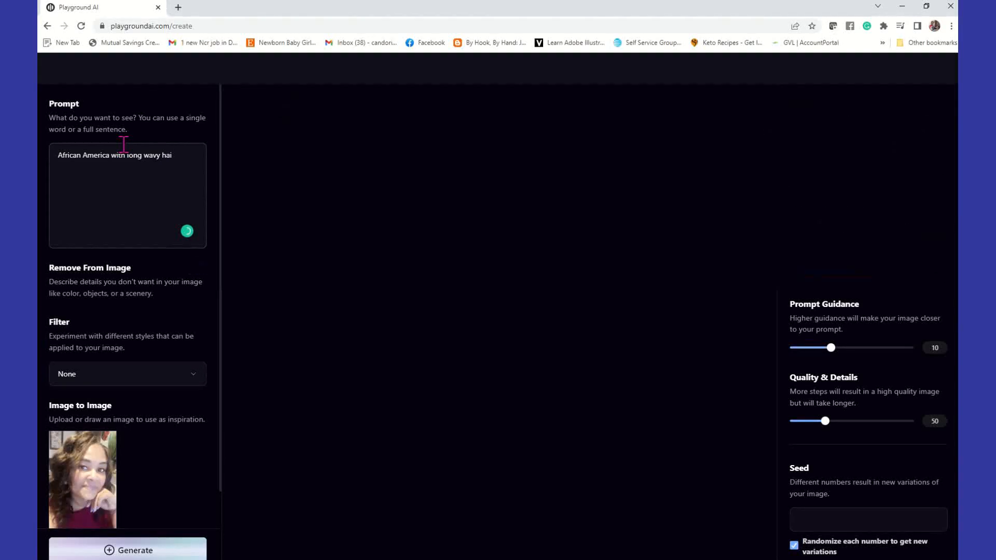
type("rr")
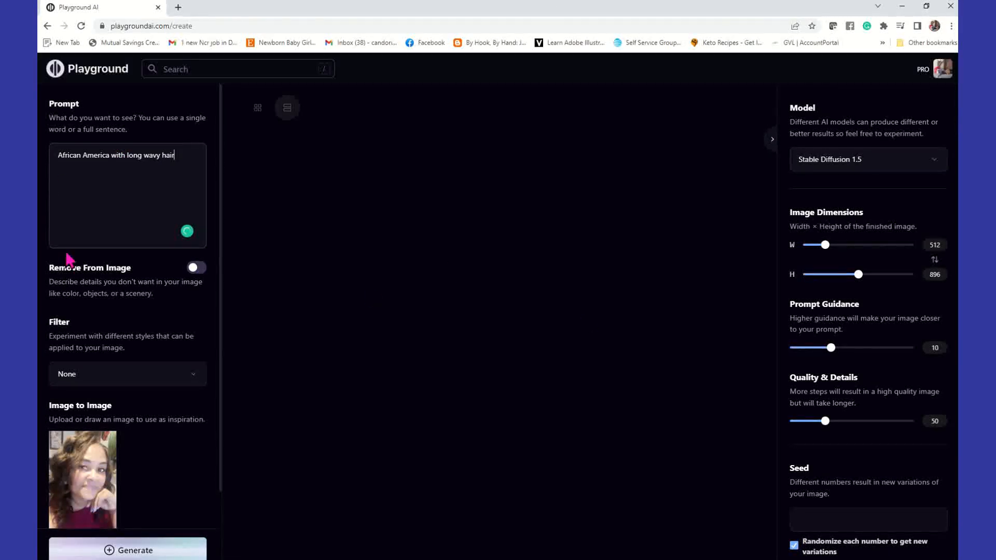
Set the image strength to 70 and check the available models, keeping Stable Diffusion 1.5
scroll(151, 304, "down", 2)
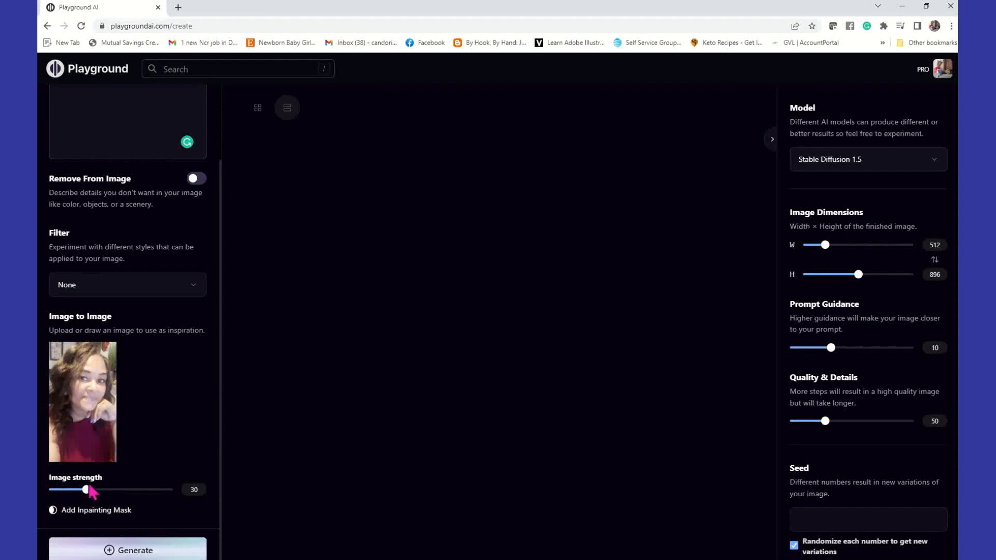
left_click_drag(86, 489, 136, 490)
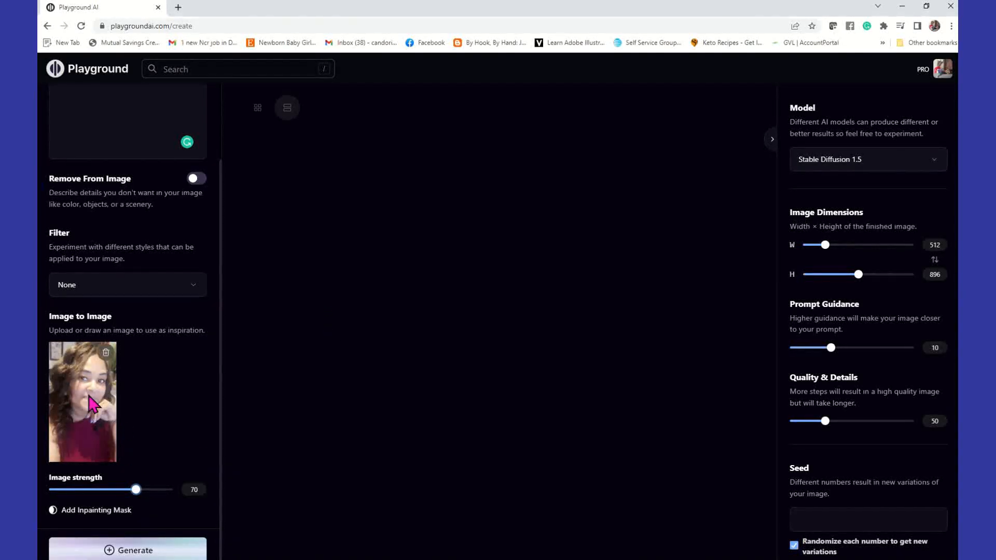
mouse_move(86, 402)
left_click(934, 166)
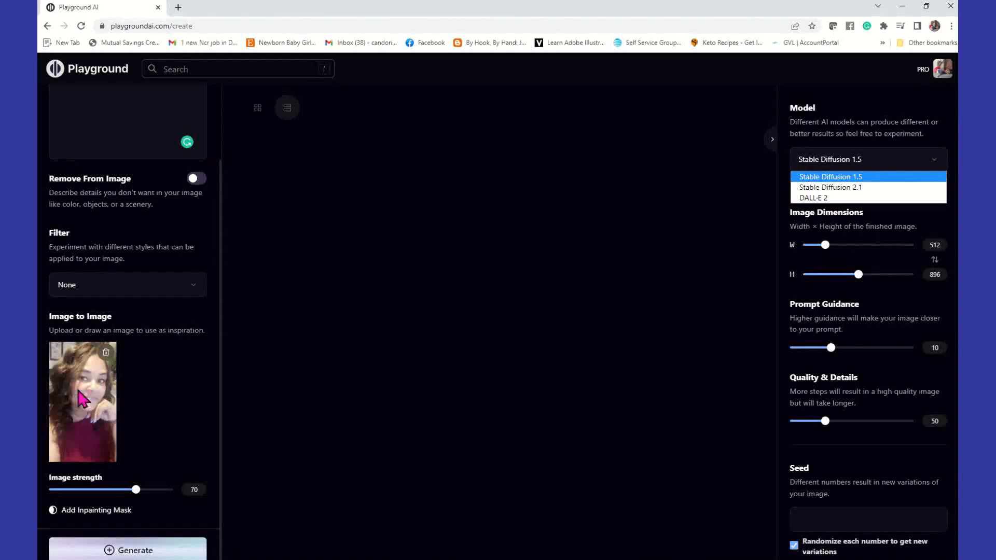
left_click(819, 187)
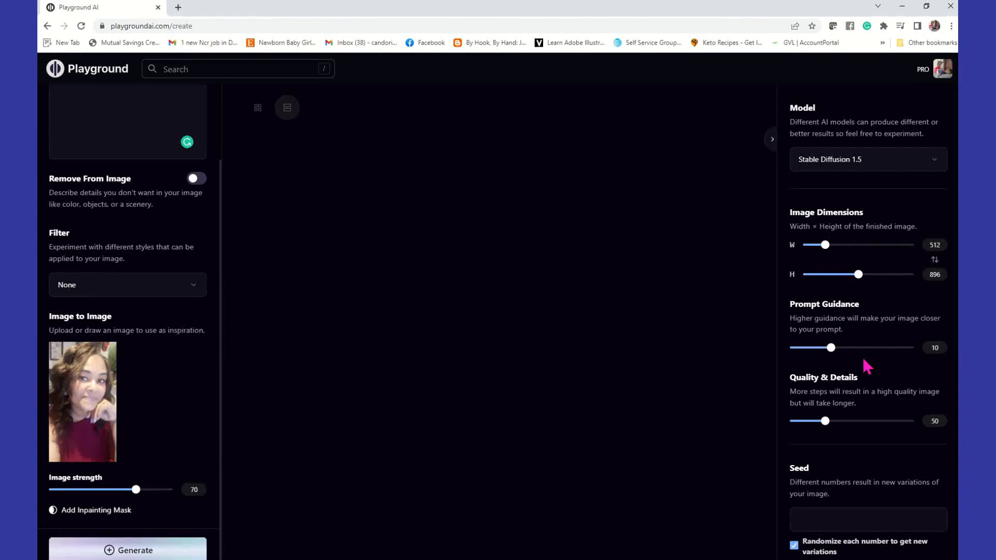
Set Quality & Details to 40 and Prompt Guidance to 20, and generate one image
scroll(867, 366, "down", 1)
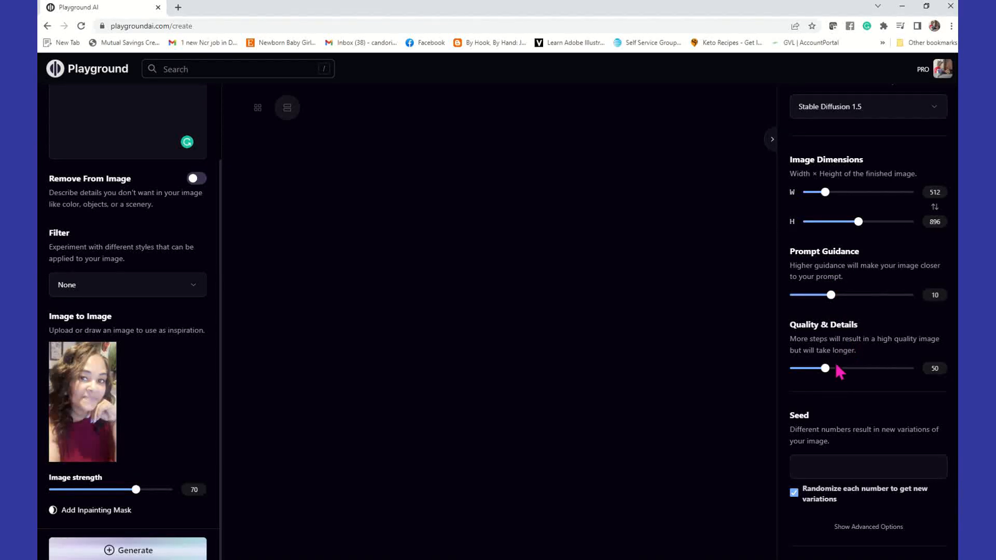
left_click_drag(825, 369, 815, 369)
left_click_drag(830, 301, 872, 304)
scroll(947, 395, "down", 3)
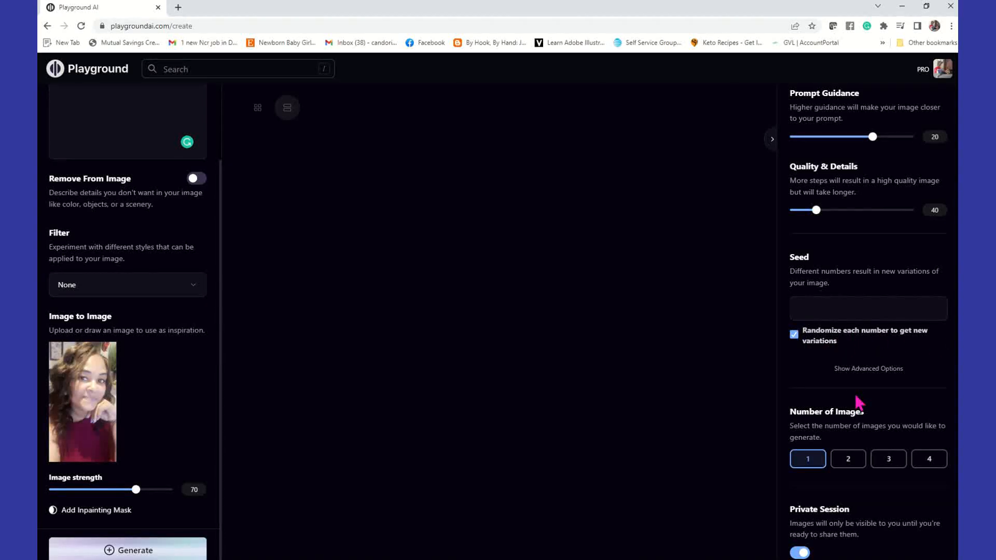
scroll(860, 407, "down", 1)
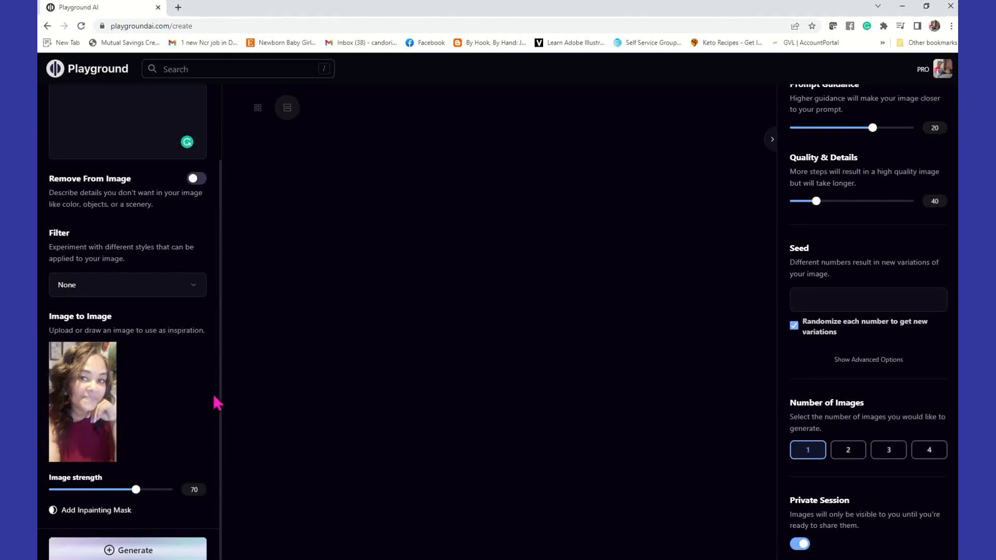
left_click(199, 553)
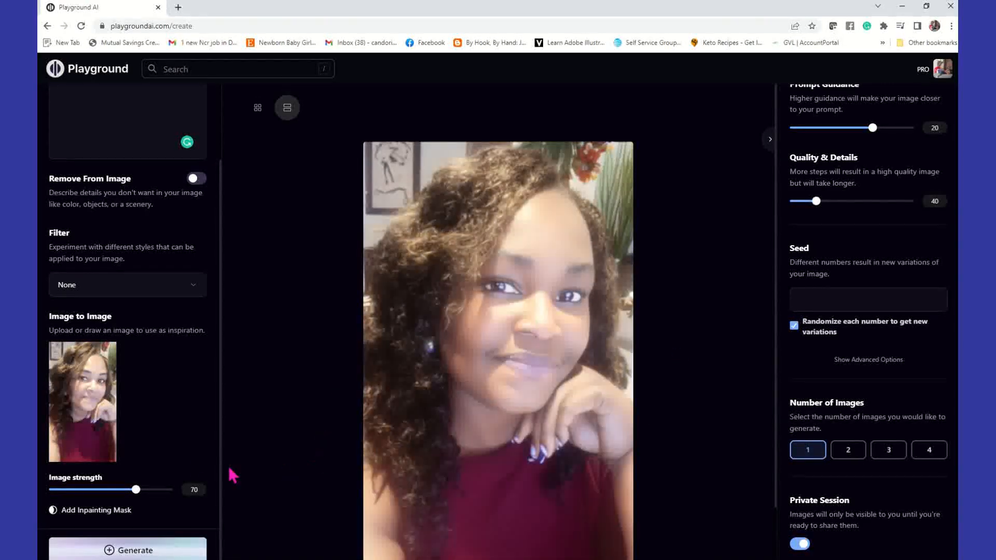
Raise the image strength to 81 and generate another image from the same photo and prompt
mouse_move(105, 446)
mouse_move(581, 286)
mouse_move(573, 464)
left_click_drag(136, 490, 150, 489)
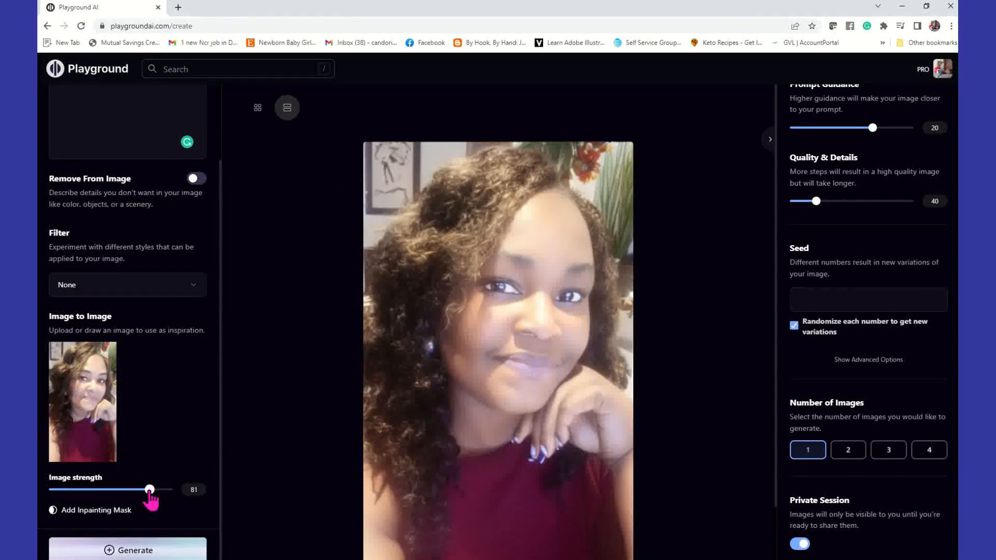
left_click(191, 554)
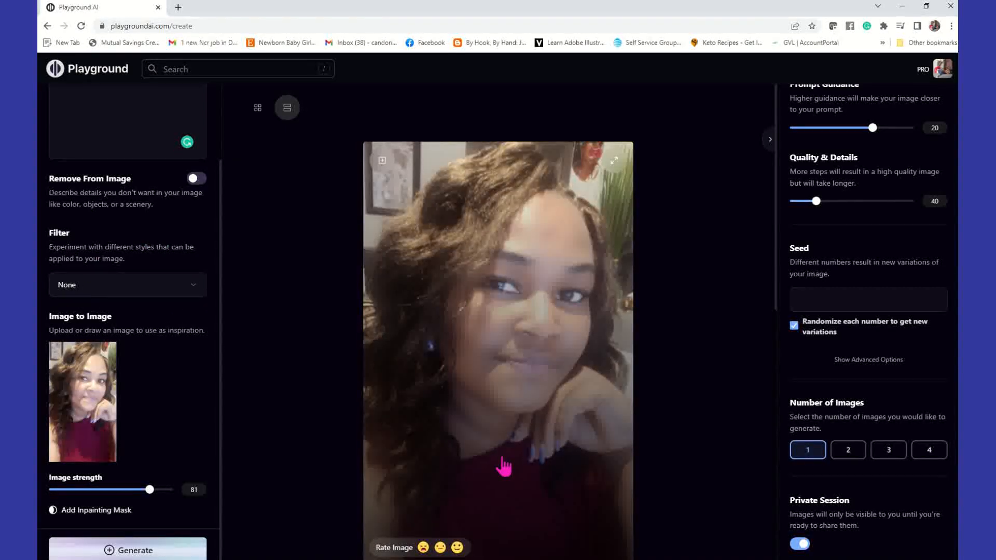
Preview the upscaled and face-restored versions of the newest image, closing each preview without downloading
scroll(506, 460, "down", 3)
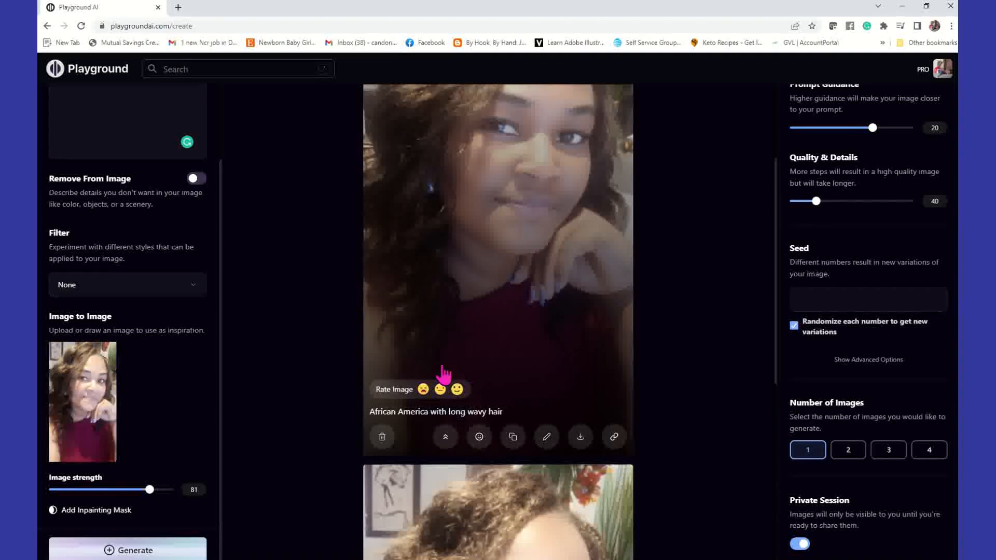
left_click(447, 442)
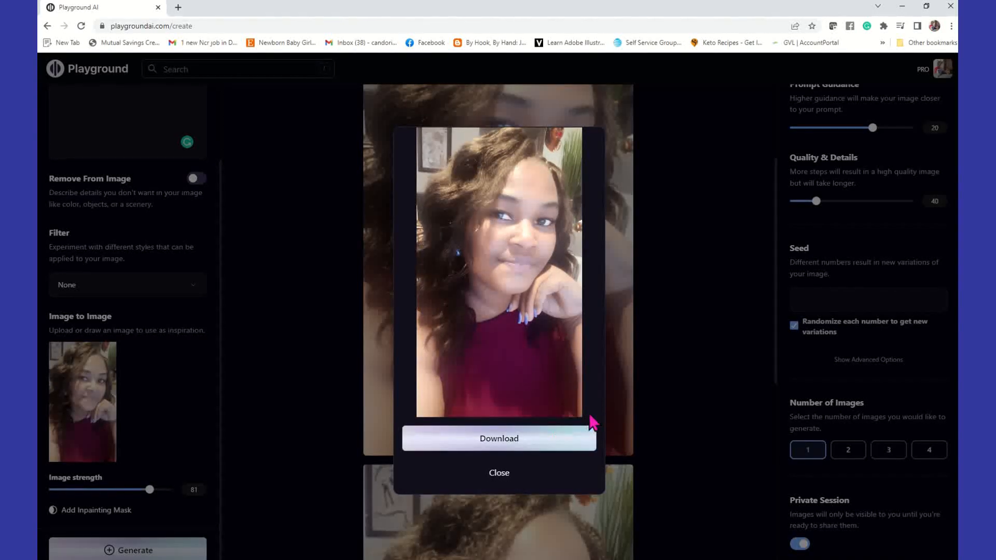
left_click(500, 474)
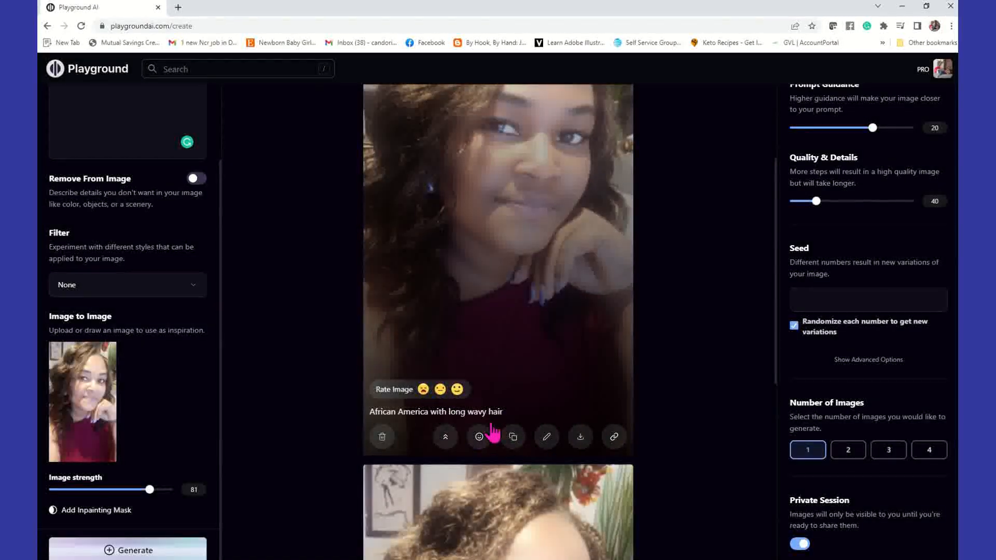
left_click(479, 438)
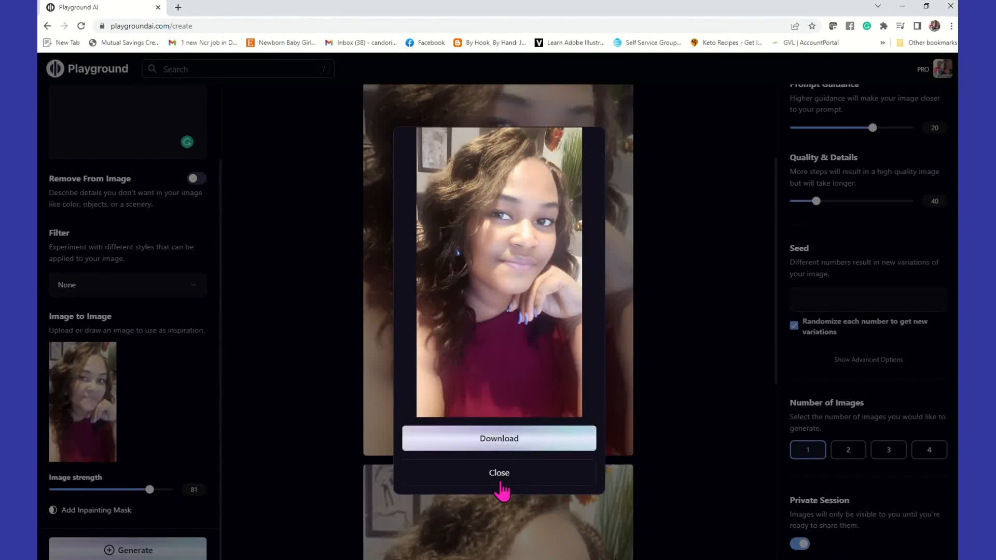
left_click(501, 473)
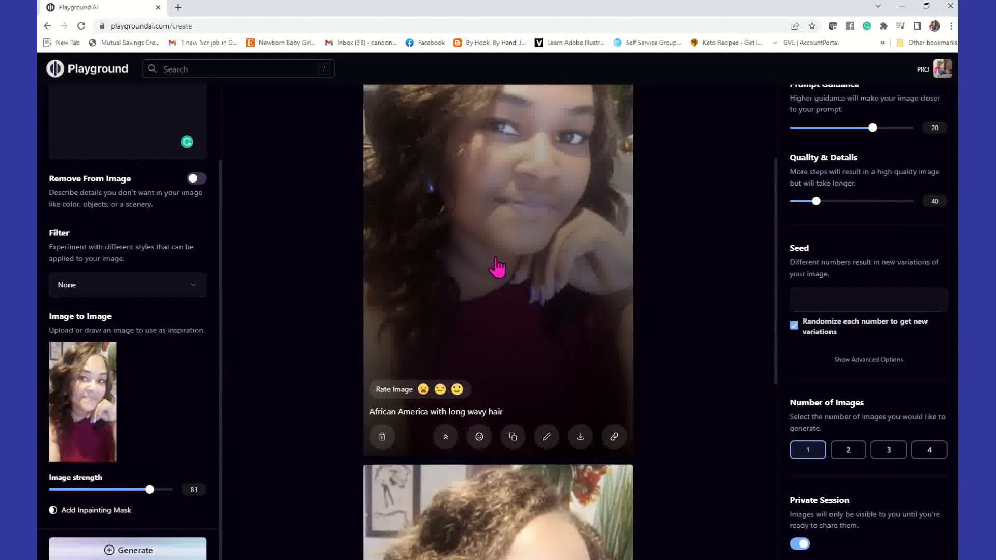
left_click(513, 436)
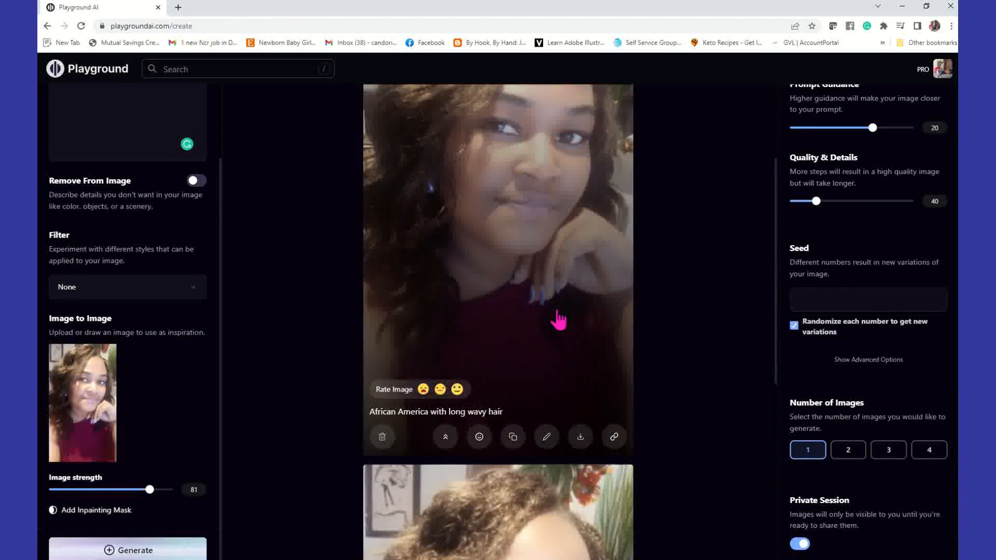
scroll(558, 318, "up", 3)
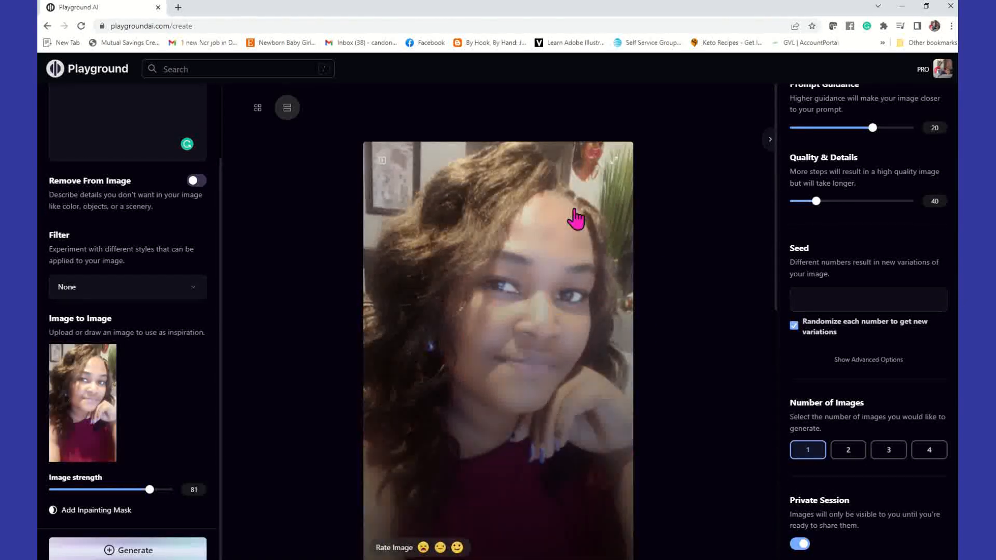
scroll(565, 291, "down", 1)
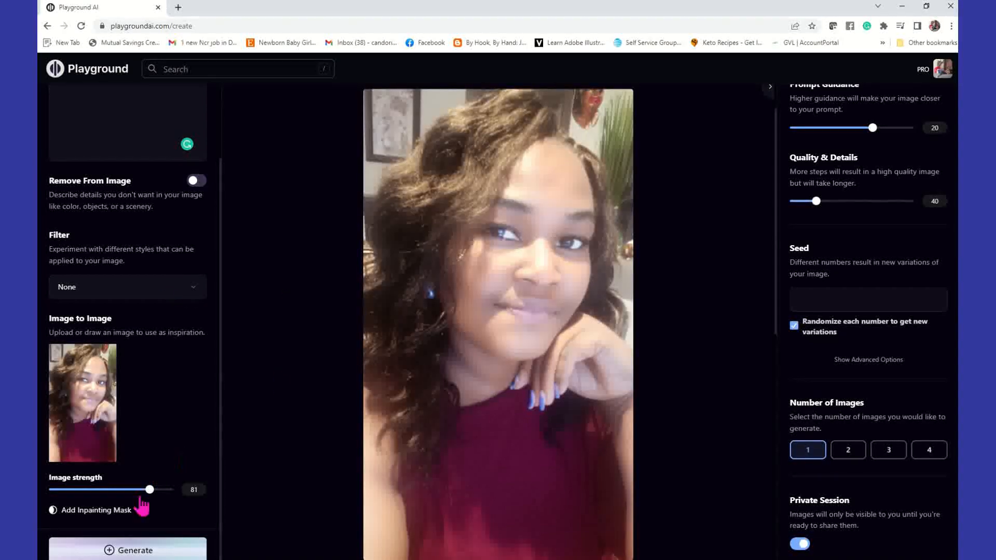
Generate a new image with the image strength set to 35 and the Playtoon filter applied
left_click_drag(149, 490, 94, 489)
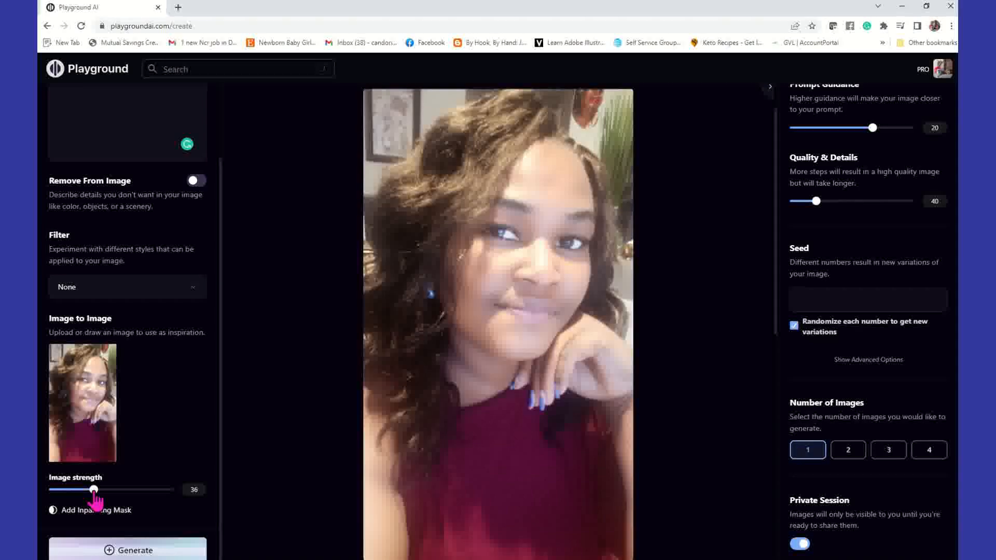
left_click_drag(93, 490, 92, 489)
scroll(196, 324, "up", 2)
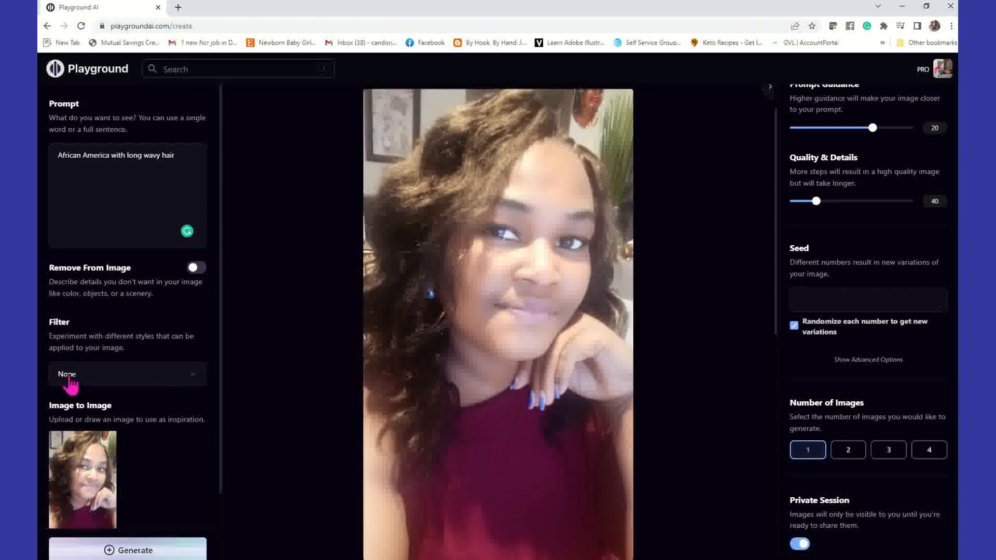
left_click(195, 382)
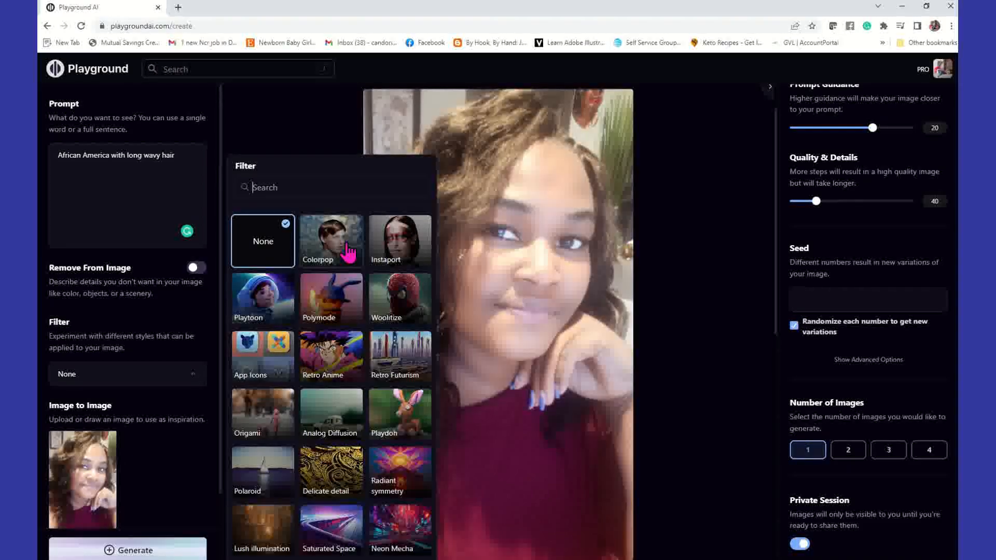
left_click(274, 318)
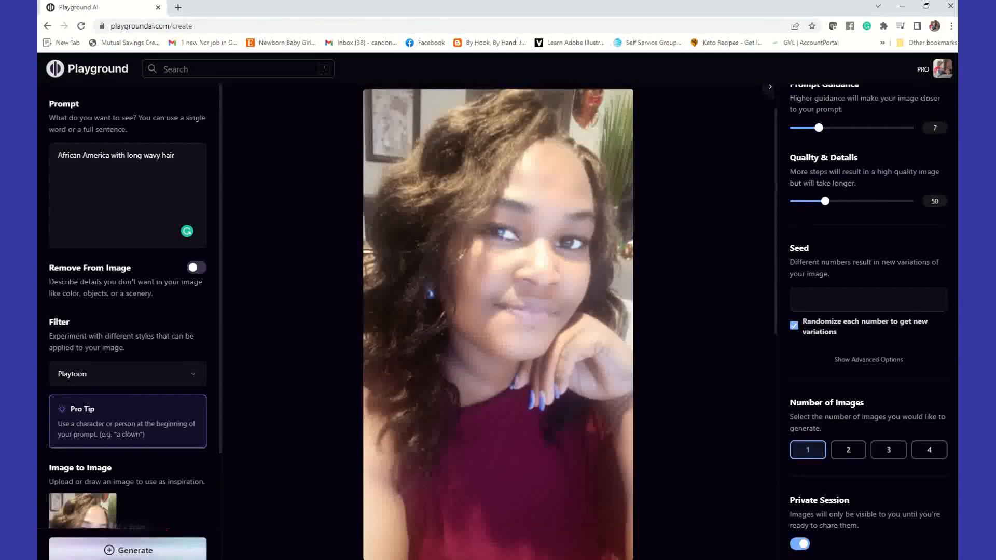
scroll(153, 518, "down", 3)
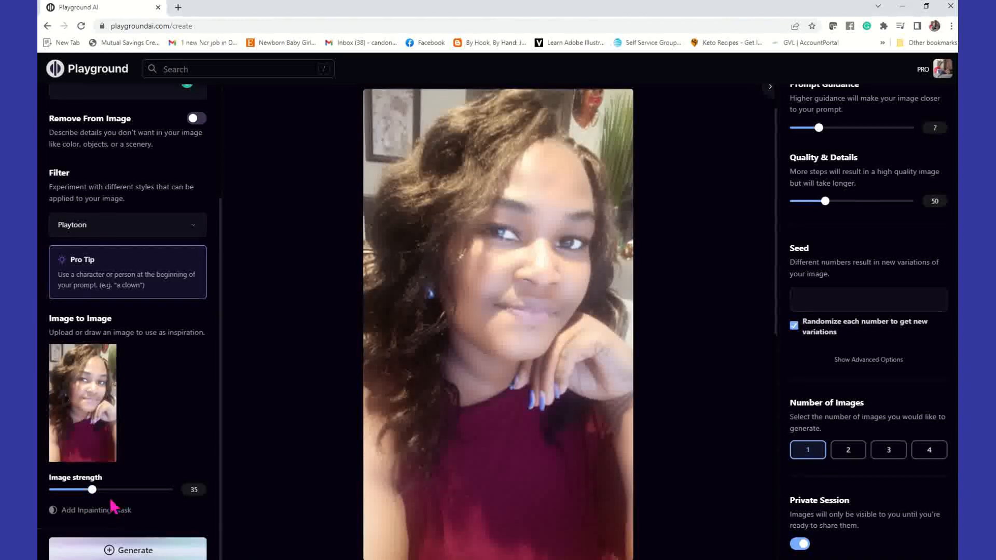
left_click(176, 553)
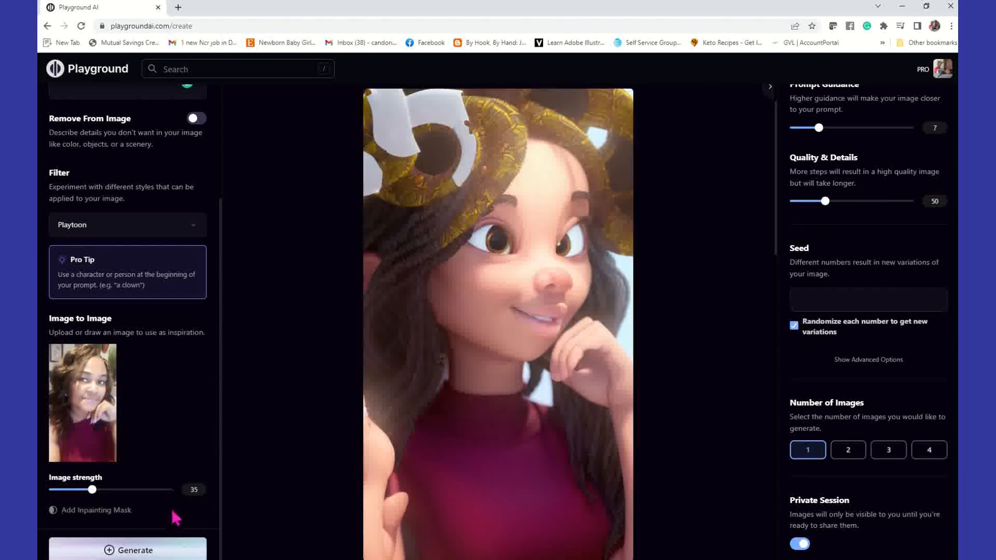
Increase the image strength to 50 and generate the Playtoon image again
left_click_drag(94, 494, 112, 499)
left_click(169, 554)
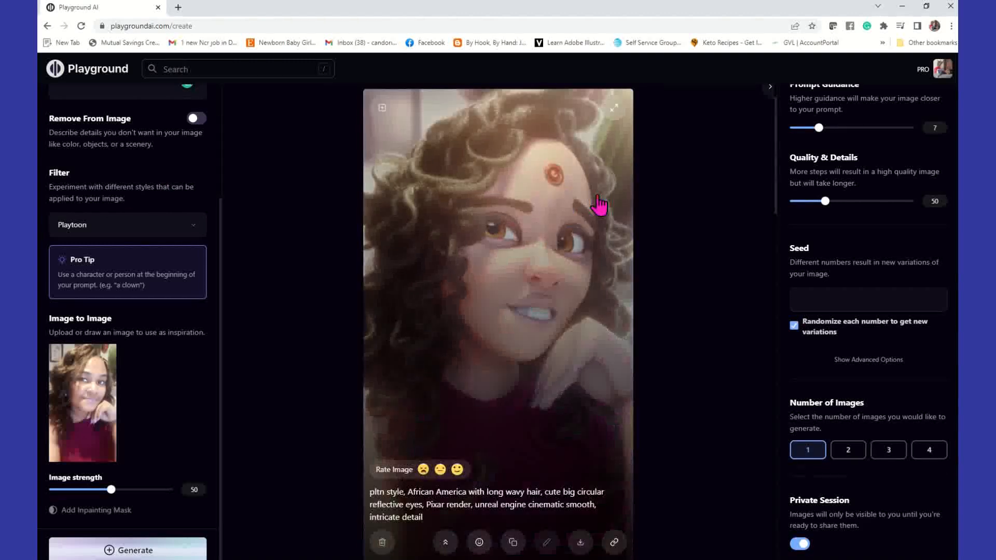
Enable Remove From Image and enter "button on forehead" as the detail to exclude
left_click(198, 119)
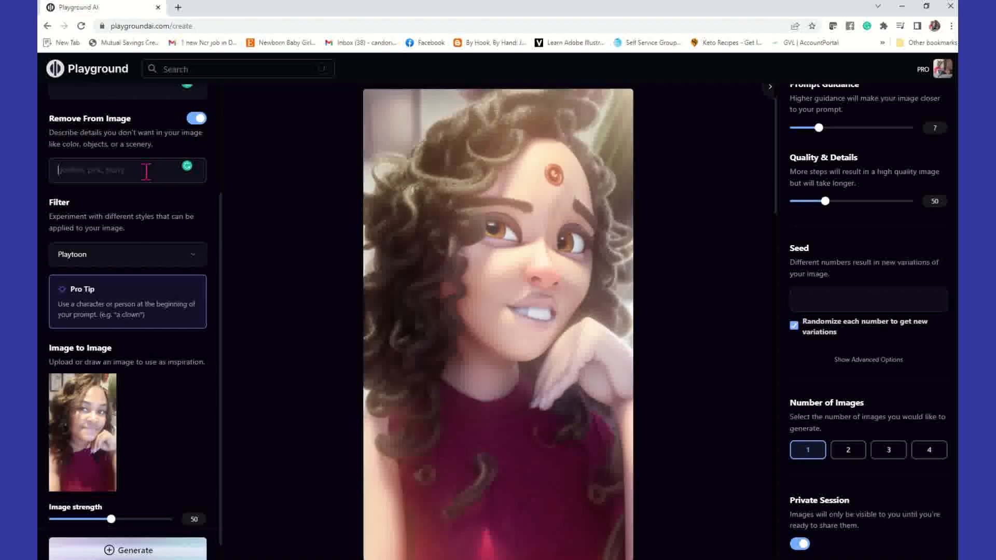
type("button on forehead")
scroll(156, 446, "down", 1)
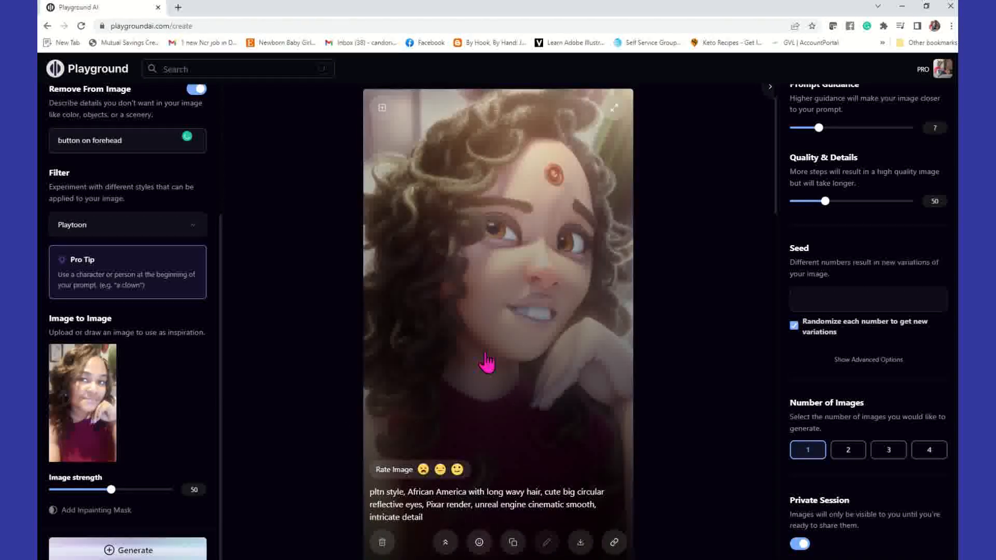
Generate a Playtoon image at strength 50 with "button on forehead" excluded
left_click(173, 554)
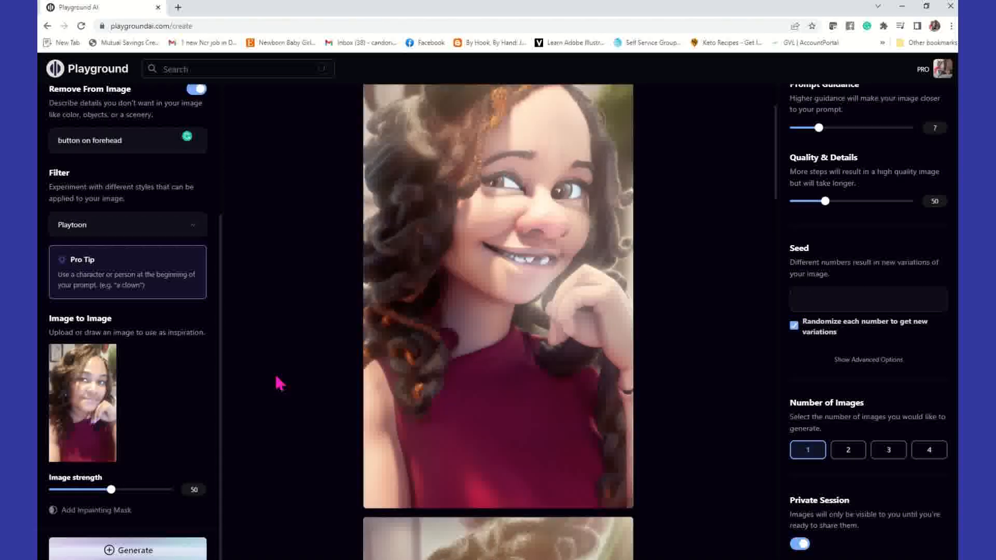
scroll(276, 376, "up", 1)
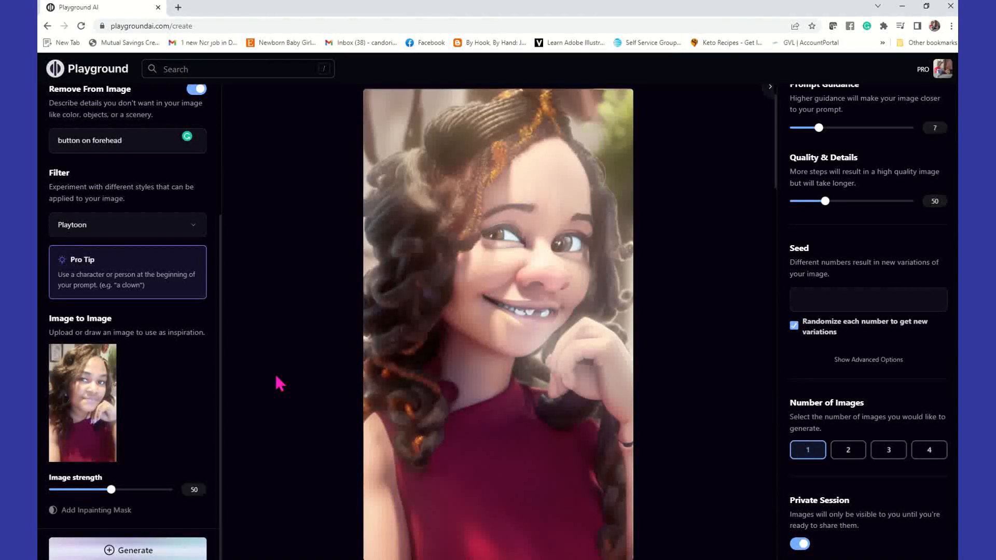
scroll(256, 280, "down", 1)
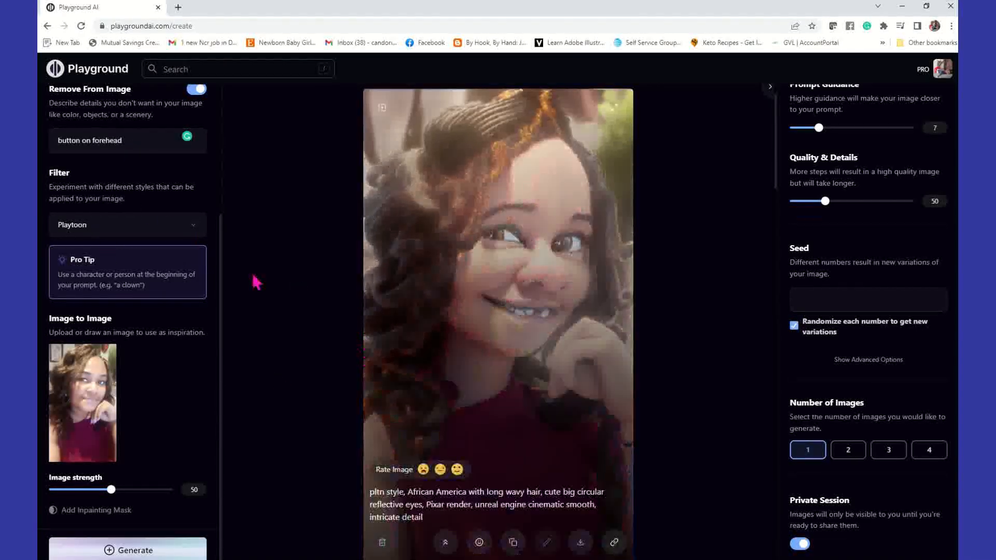
Preview the upscaled and face-restored versions of the earlier image with the forehead button, closing each preview without downloading
scroll(490, 391, "down", 5)
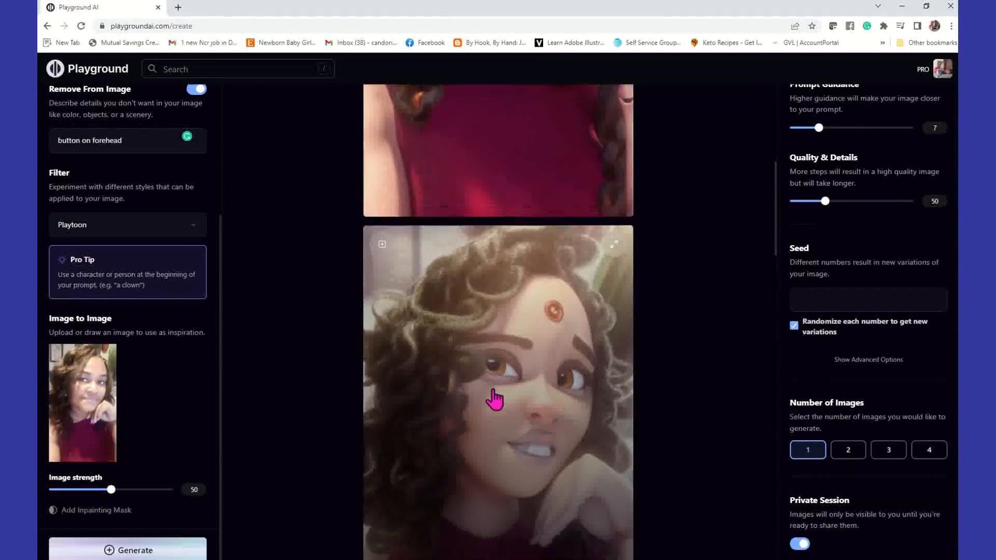
scroll(492, 434, "down", 1)
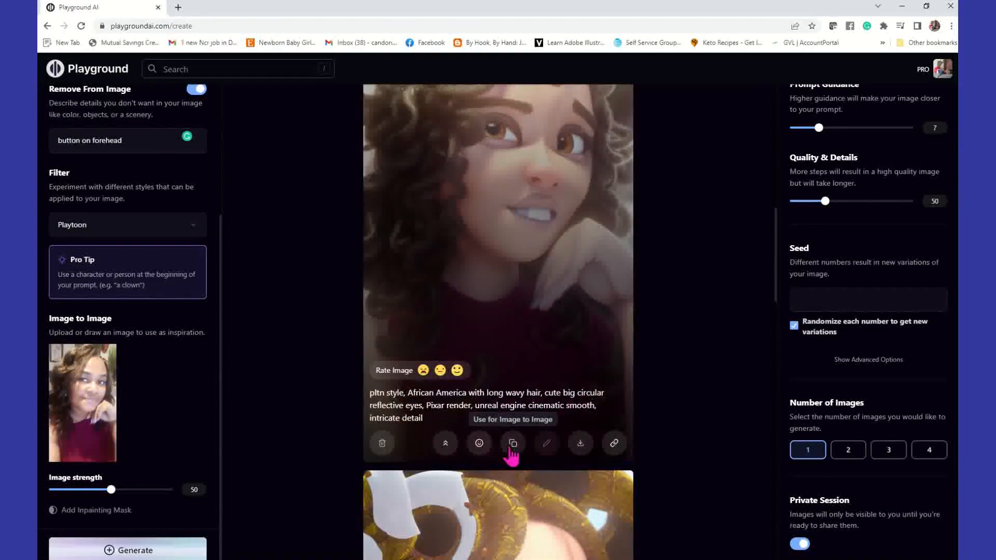
left_click(446, 446)
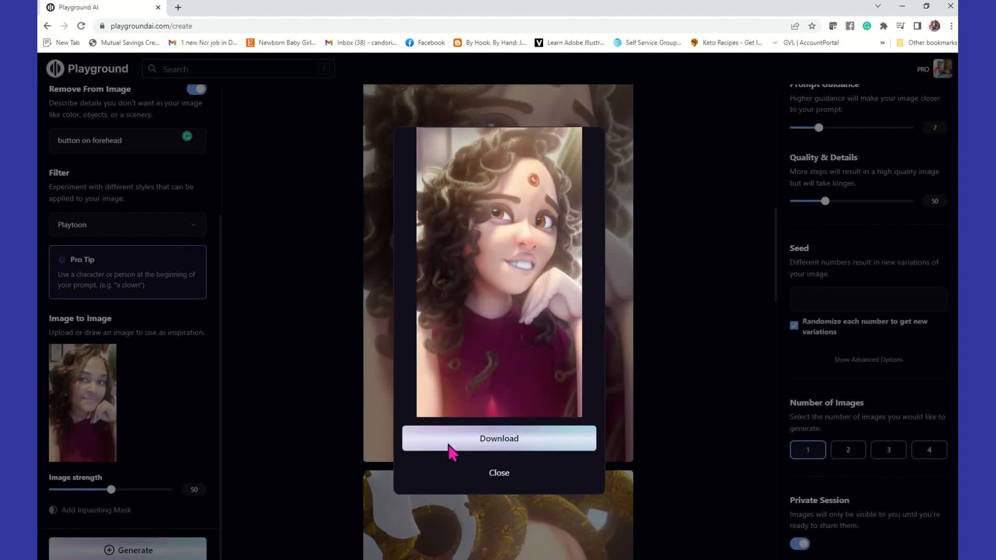
left_click(498, 473)
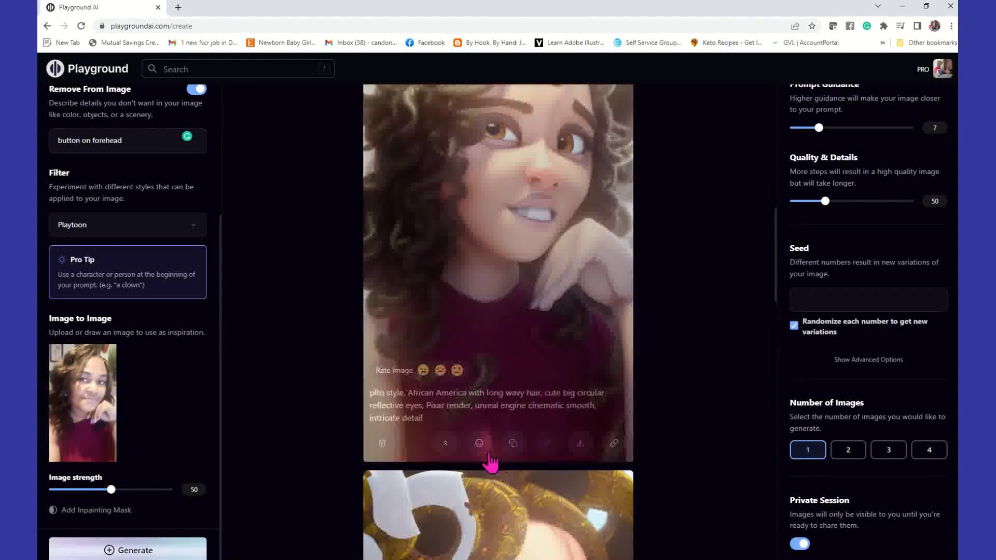
left_click(478, 450)
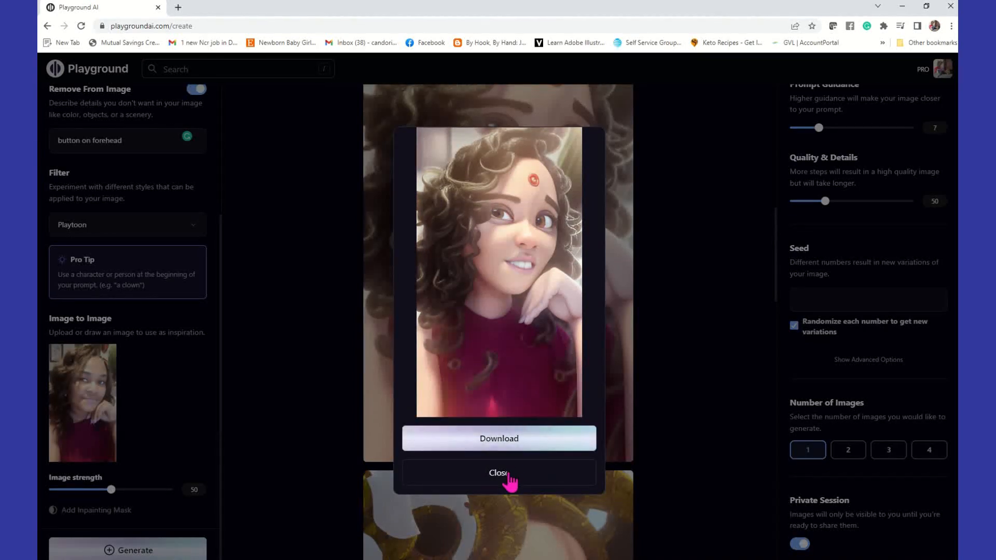
left_click(501, 474)
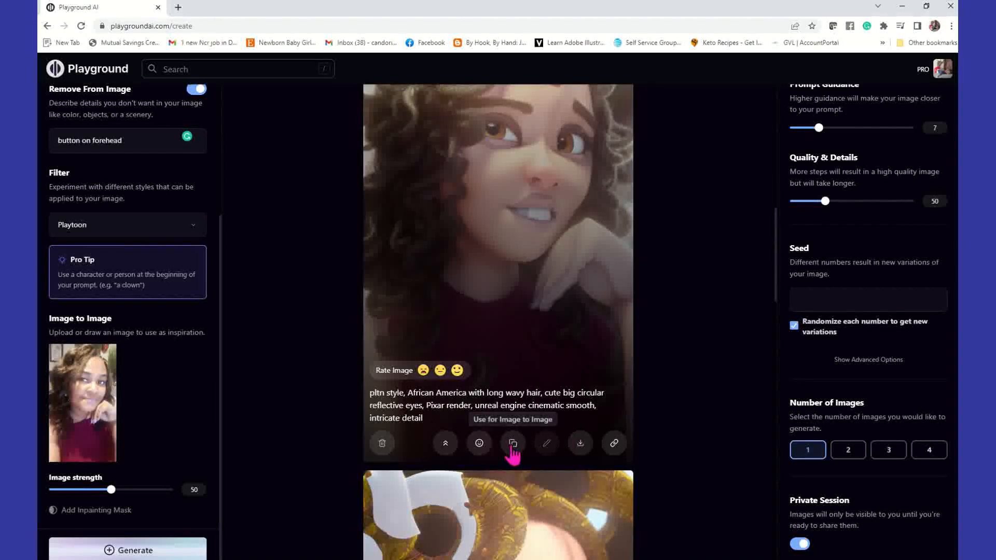
Use the cartoon image with the forehead button as the image-to-image source and generate a new Playtoon version
left_click(514, 443)
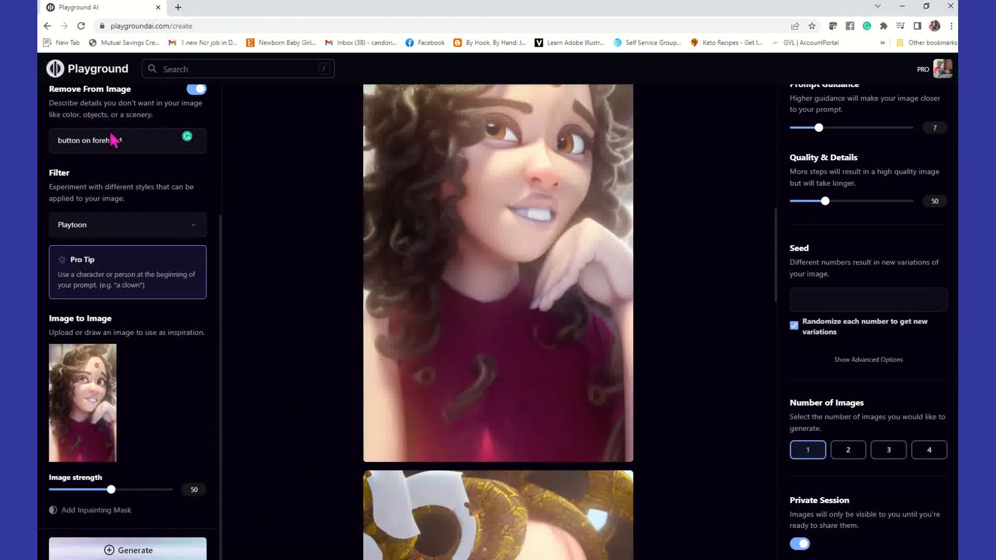
mouse_move(472, 340)
scroll(472, 340, "up", 1)
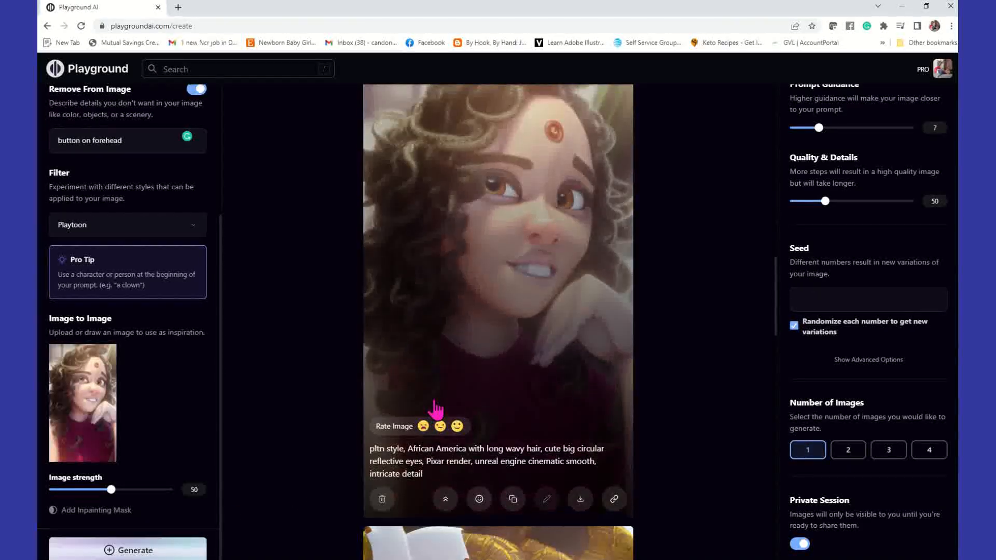
scroll(435, 410, "up", 9)
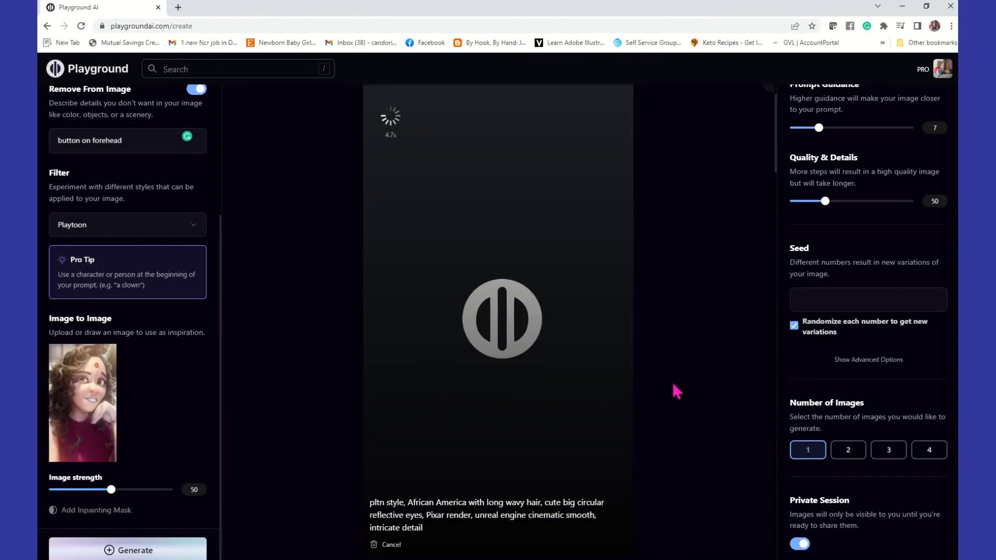
scroll(672, 384, "up", 1)
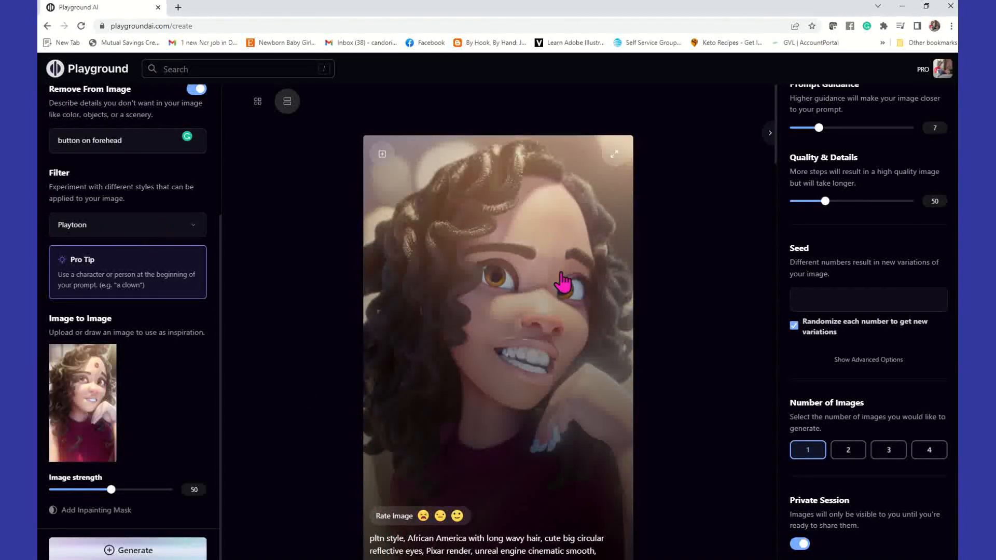
Compare the newest image with the earlier ones and preview its 4x upscale and face restoration, leaving both without downloading
scroll(563, 283, "down", 10)
scroll(566, 290, "down", 2)
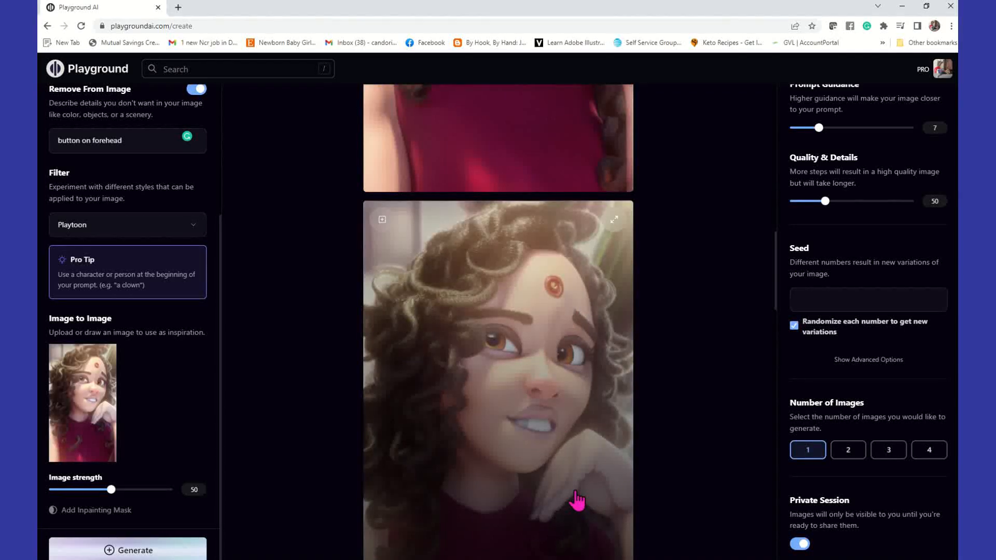
scroll(577, 507, "up", 10)
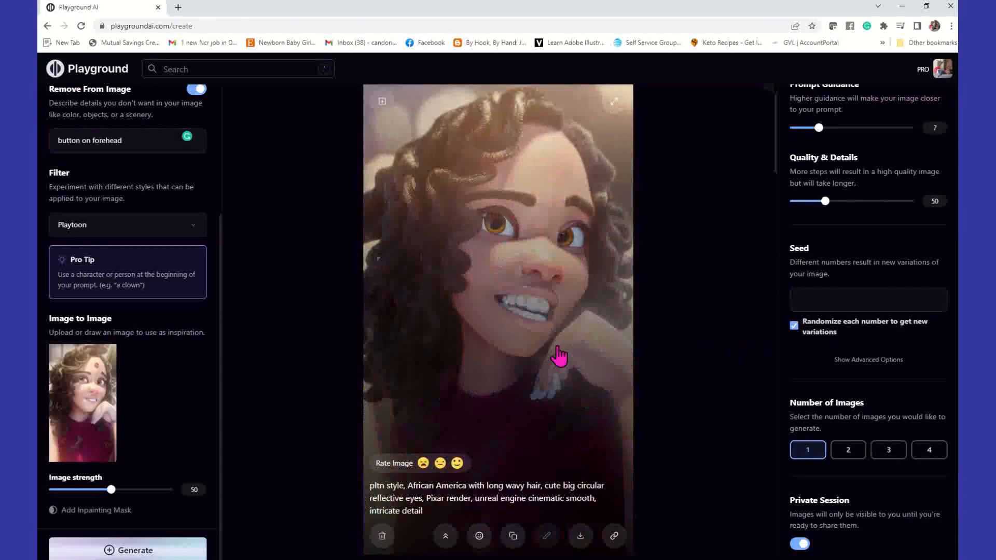
scroll(525, 381, "down", 3)
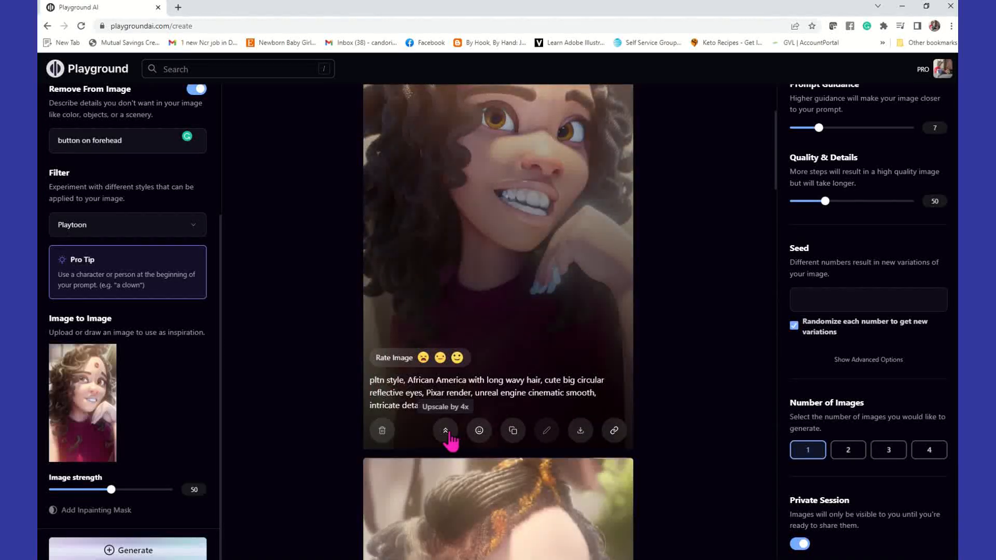
left_click(445, 437)
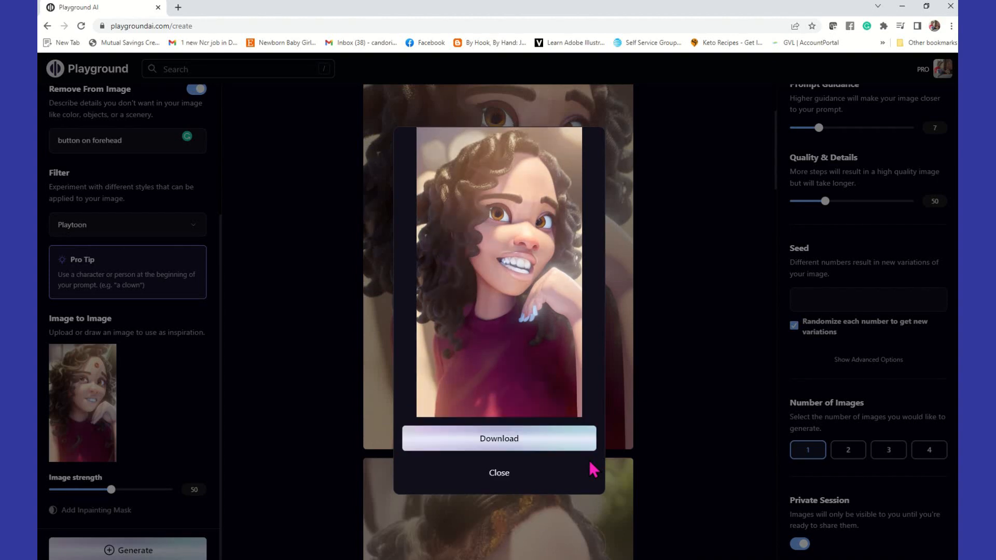
left_click(501, 475)
left_click(479, 431)
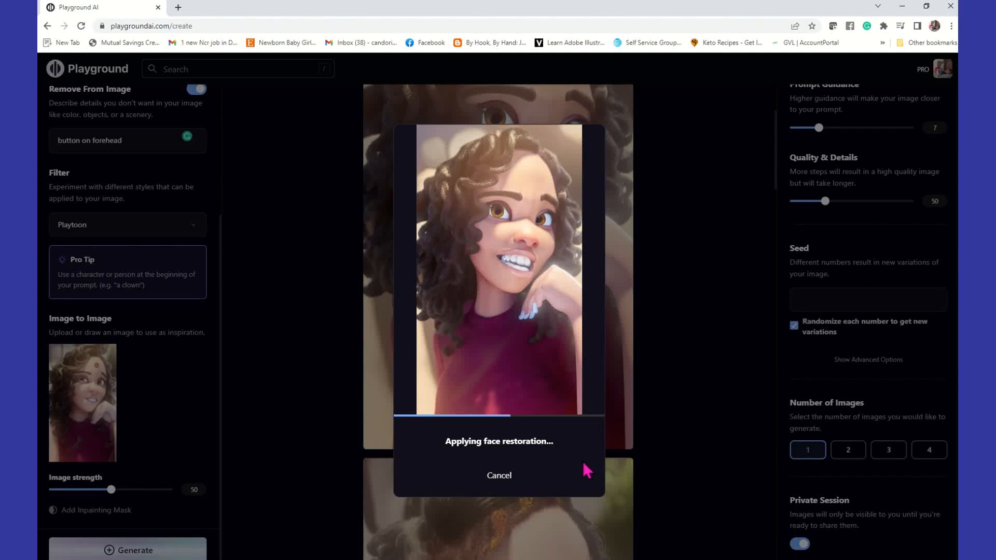
left_click(493, 473)
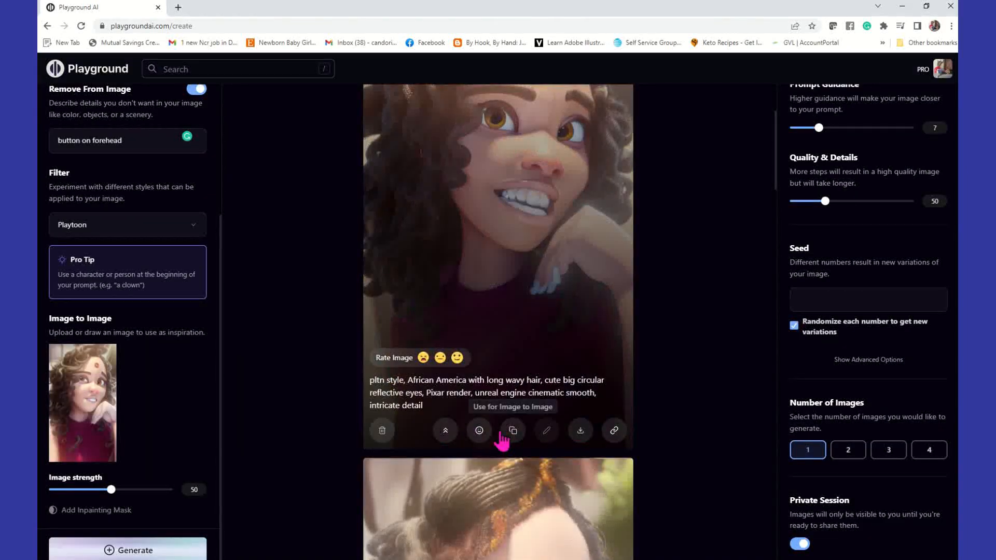
Set the newest Playtoon image as the image-to-image source and generate a version with the Polymode filter
left_click(513, 432)
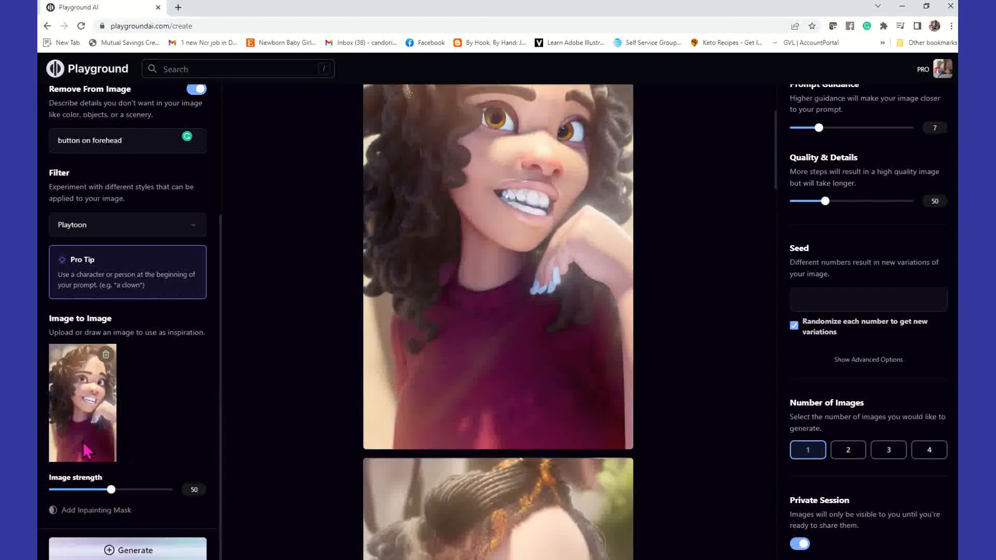
scroll(444, 410, "up", 3)
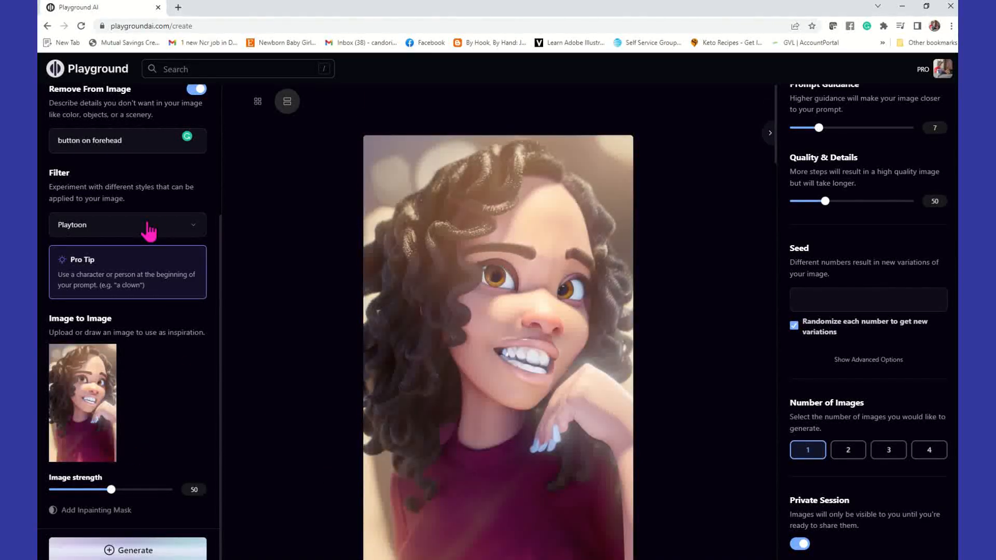
left_click(155, 233)
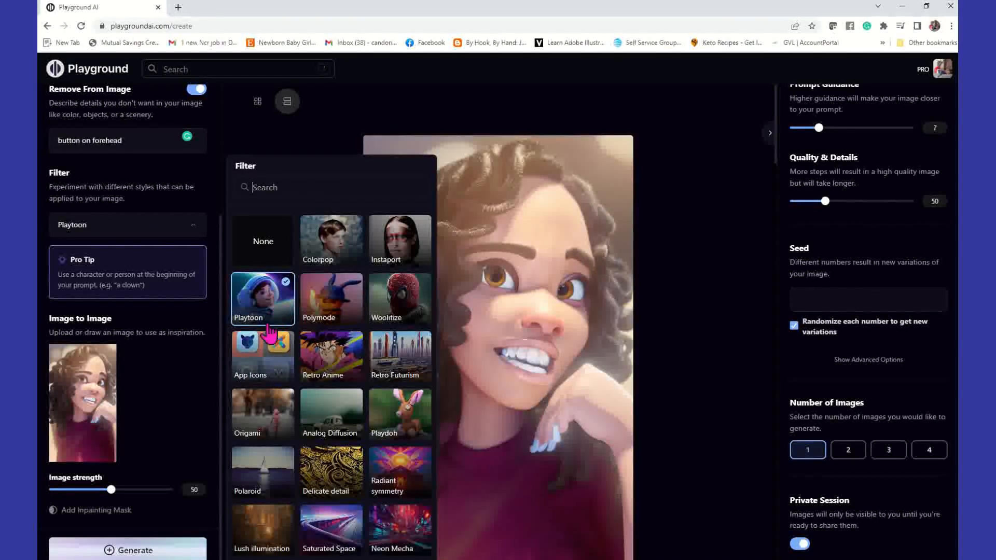
left_click(314, 319)
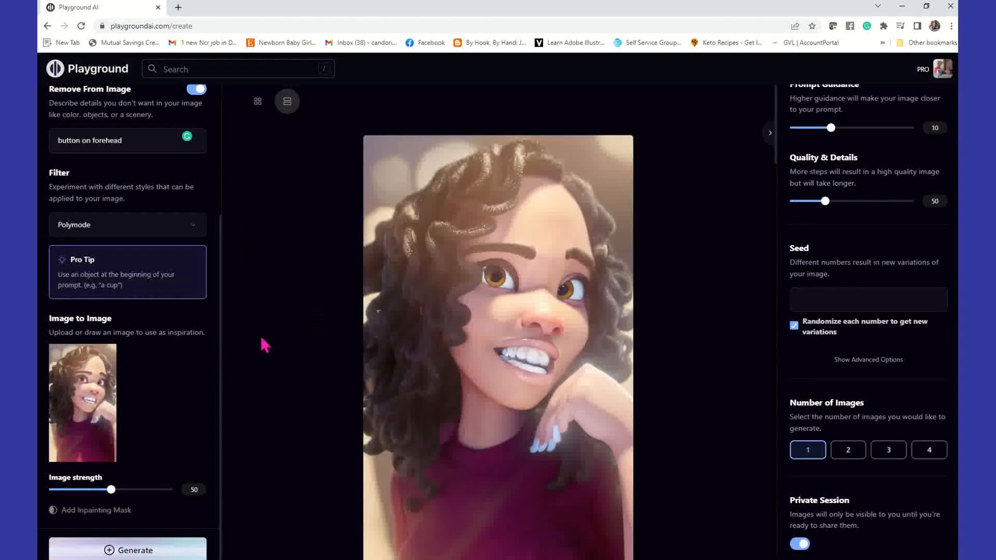
left_click(164, 552)
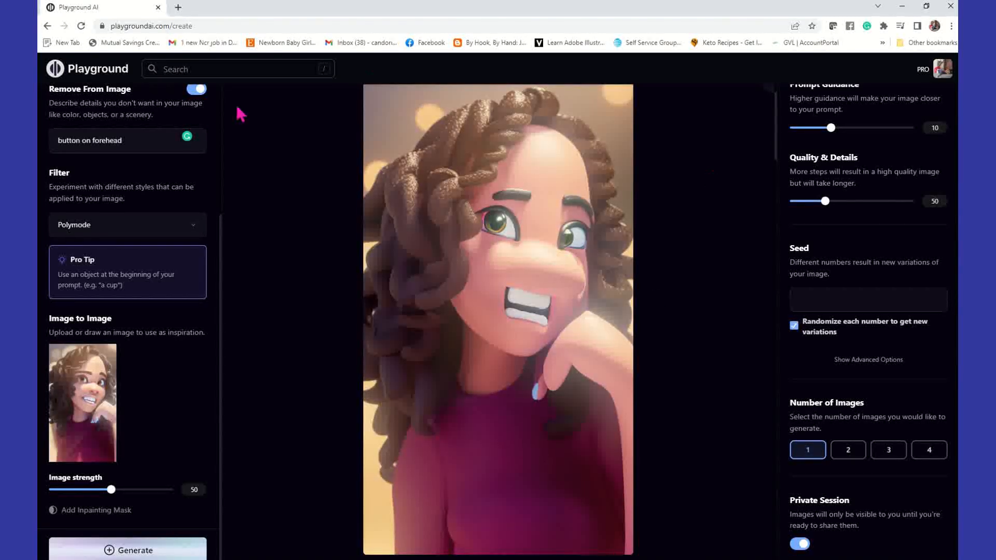
Switch the filter to Retro Anime and generate another version from the same source image
left_click(195, 234)
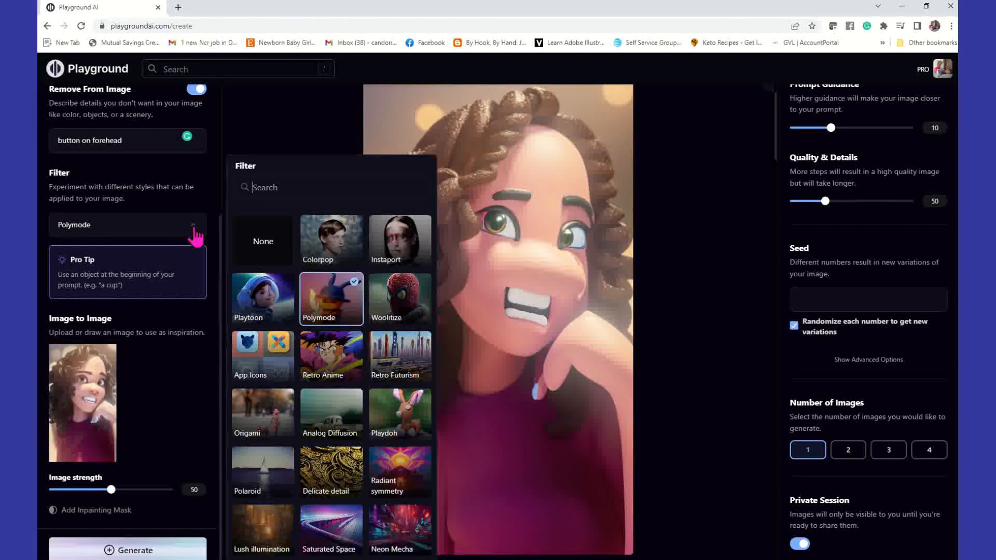
left_click(356, 373)
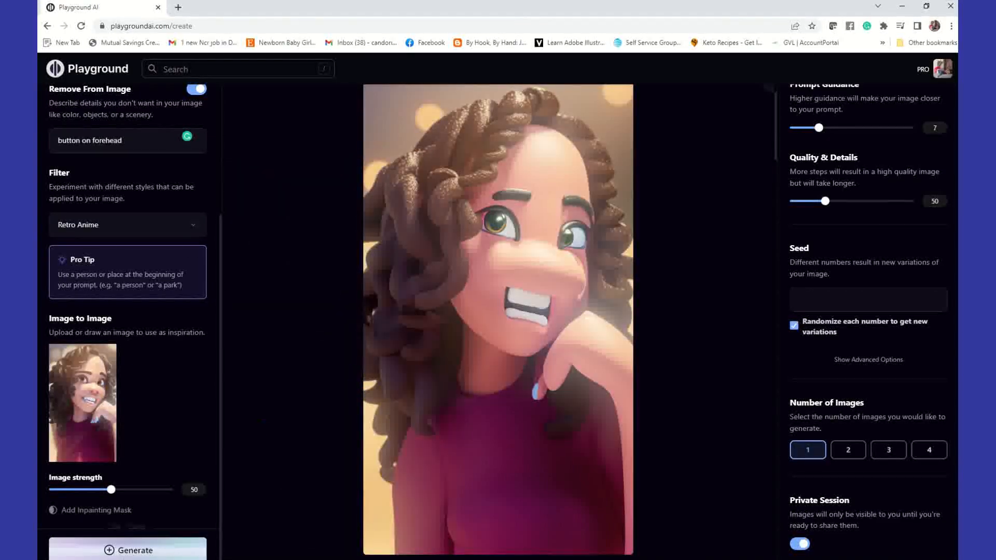
left_click(150, 551)
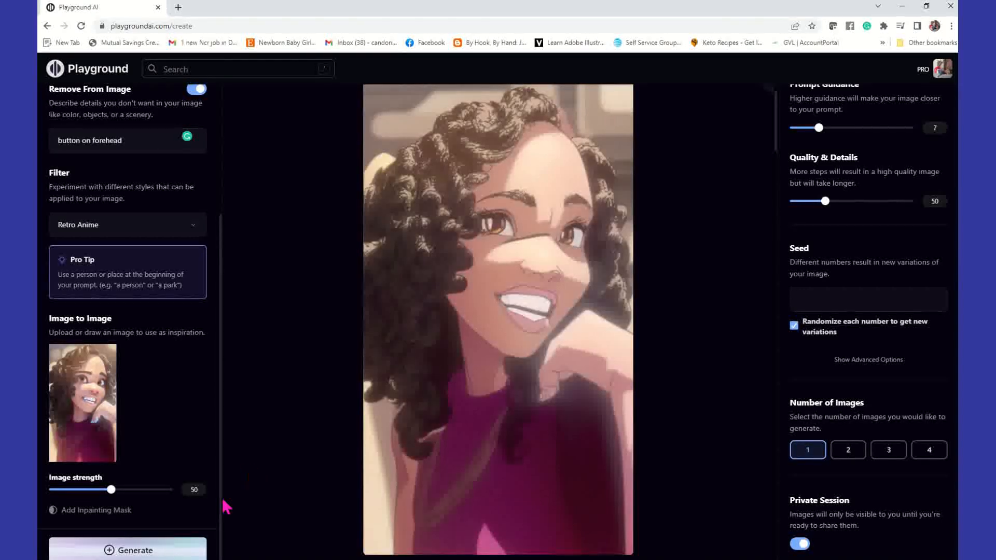
Preview the 4x upscale of the Retro Anime image, and download its face-restored version
scroll(456, 456, "down", 1)
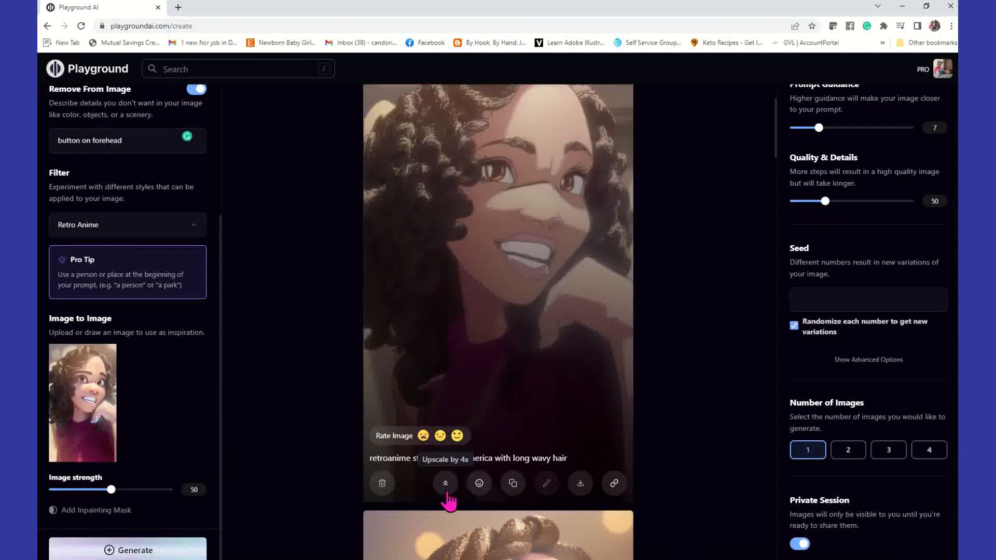
left_click(445, 483)
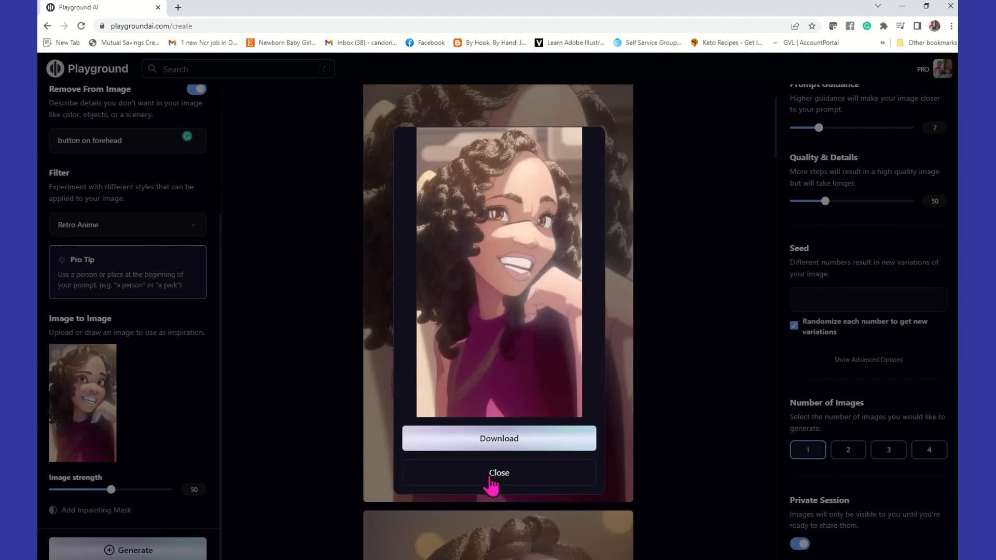
left_click(497, 474)
left_click(478, 490)
left_click(478, 439)
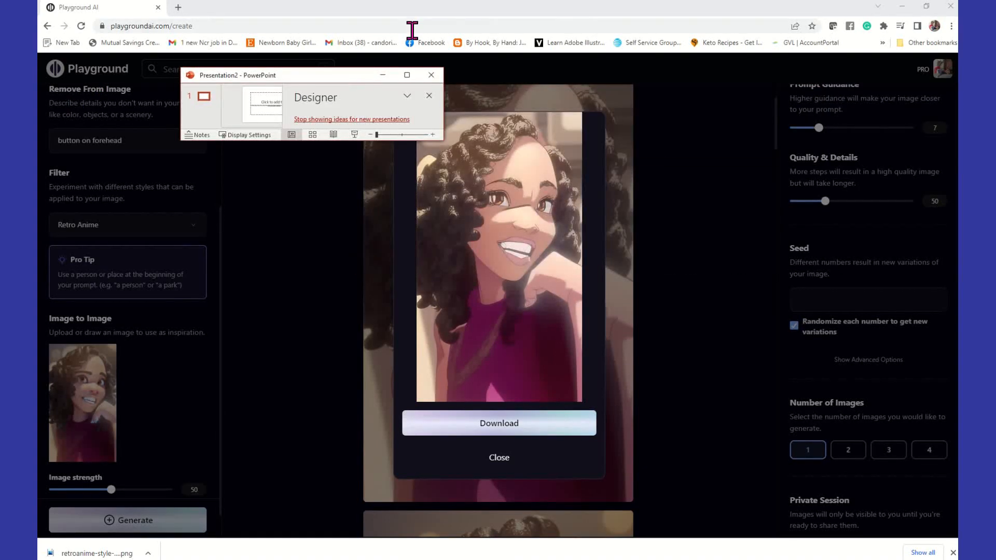
Switch to PowerPoint in a maximized window and change the first slide's layout to Blank
left_click(407, 76)
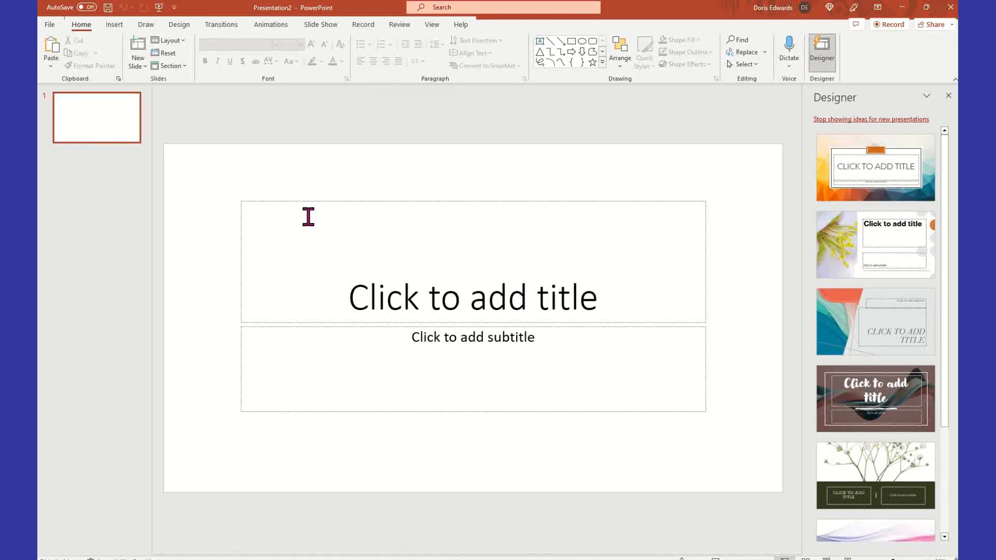
right_click(126, 138)
mouse_move(167, 274)
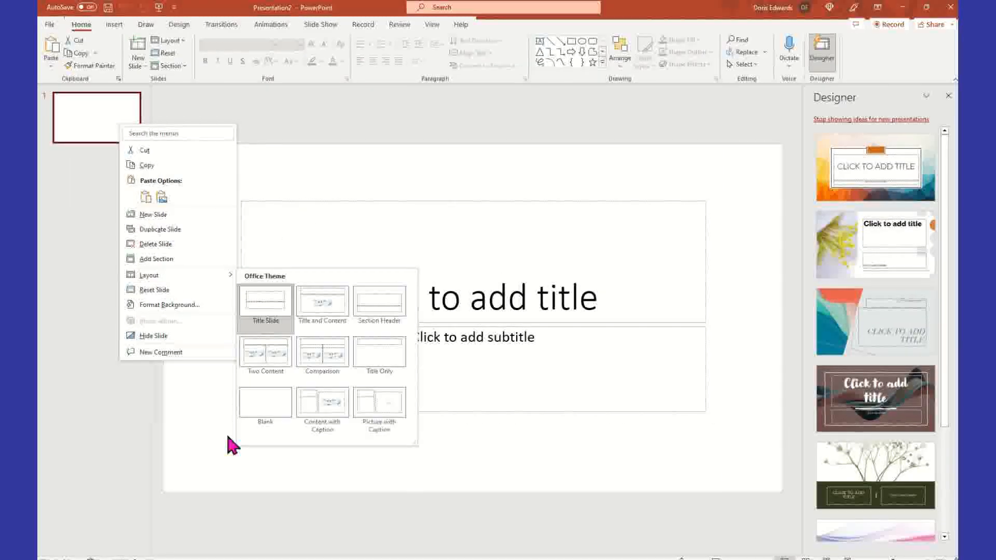
left_click(266, 407)
Insert me.png from the Desktop folder into the blank slide and move it to the slide's left half
left_click(115, 25)
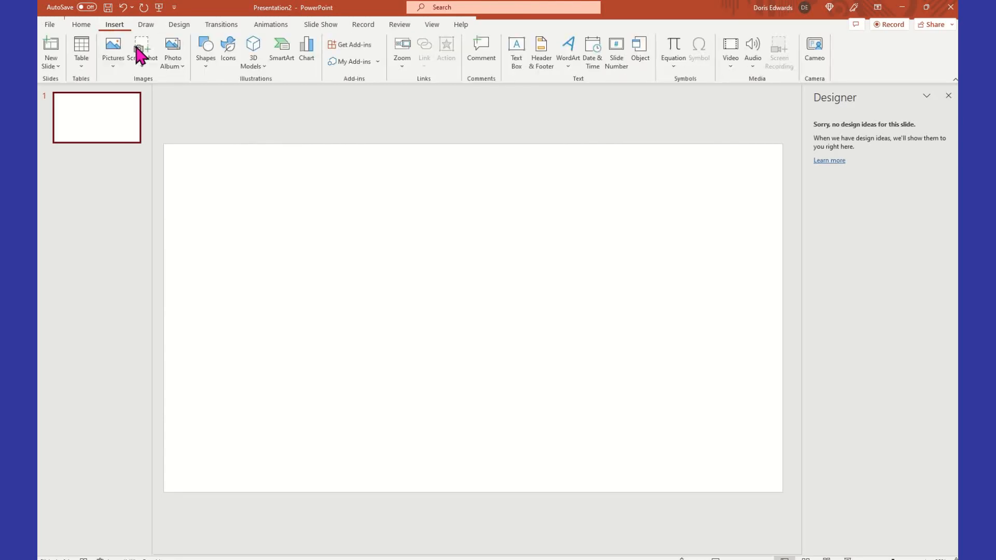
left_click(112, 63)
left_click(129, 96)
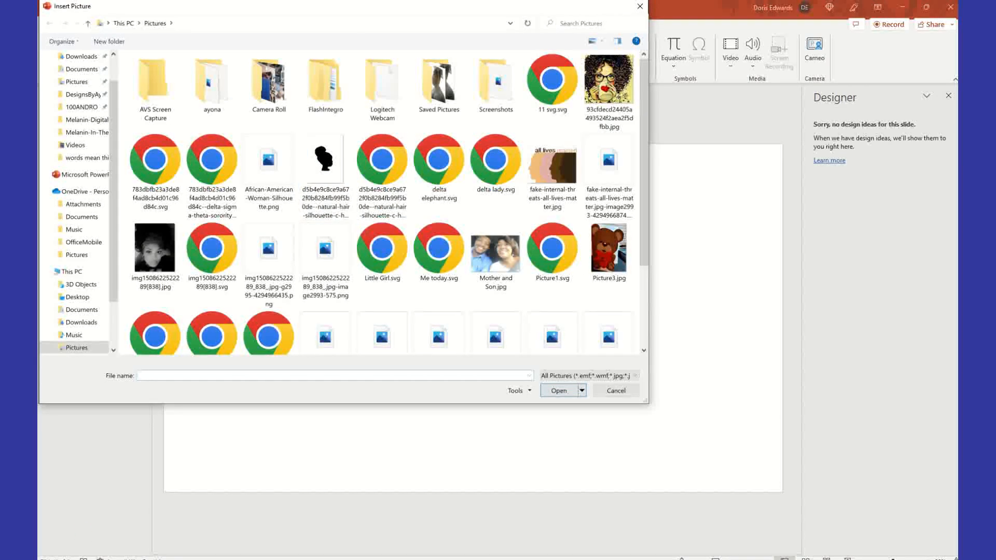
left_click(78, 296)
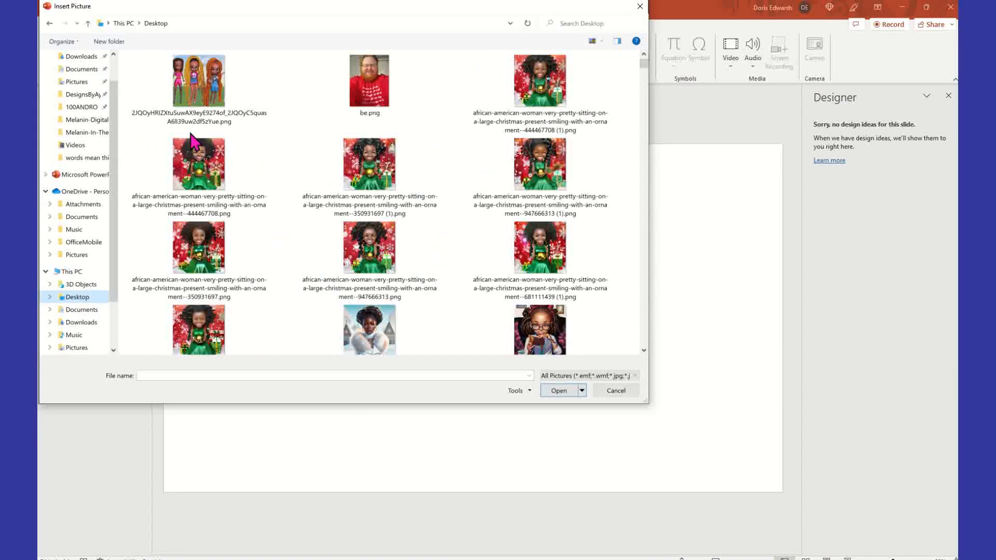
left_click(199, 83)
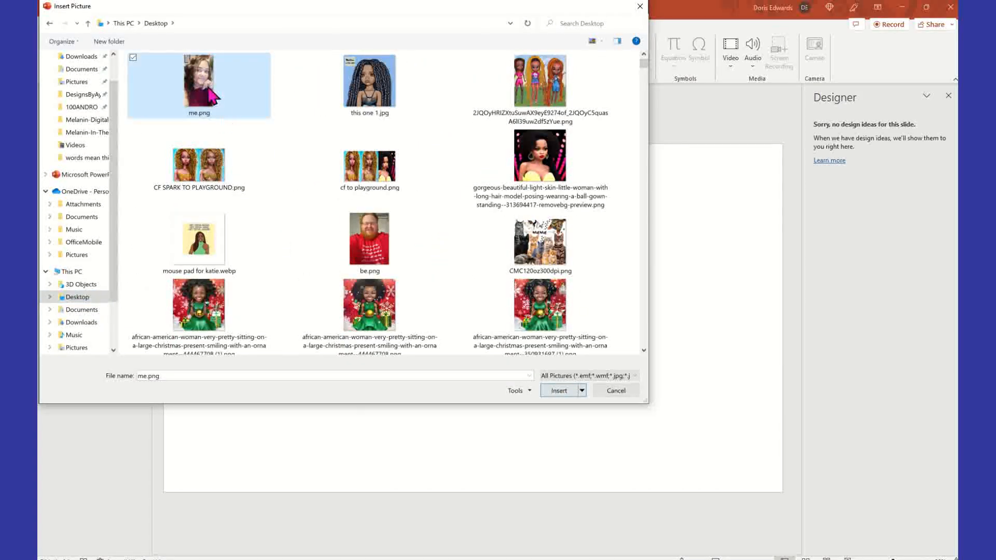
left_click(565, 390)
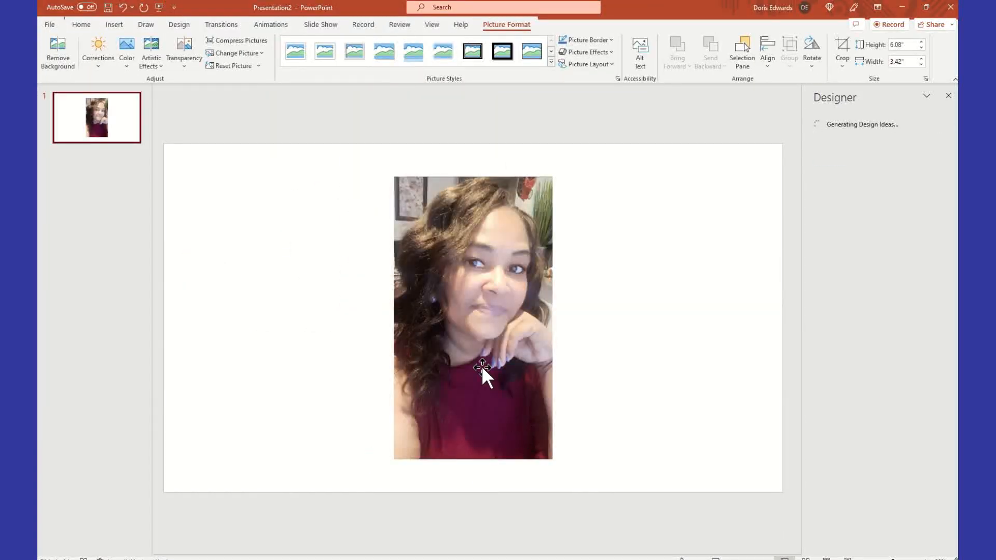
left_click_drag(357, 377, 325, 368)
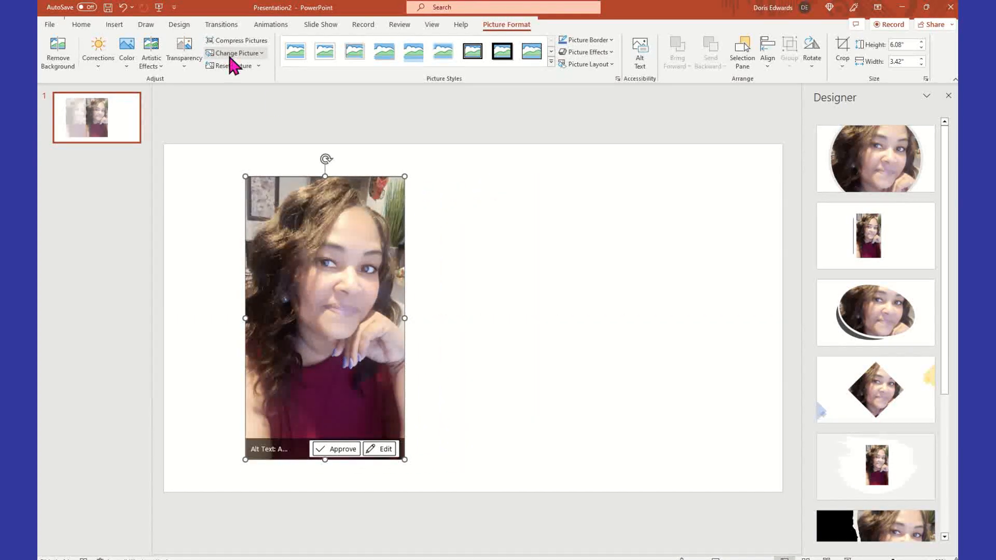
Find the downloaded Retro Anime image in the Downloads folder and insert it into the slide
left_click(115, 25)
left_click(113, 61)
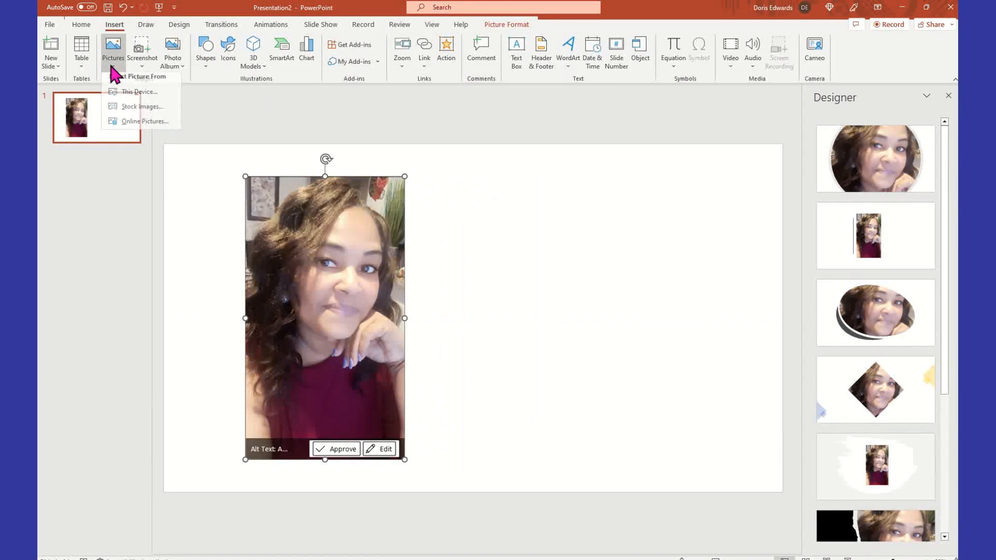
left_click(124, 97)
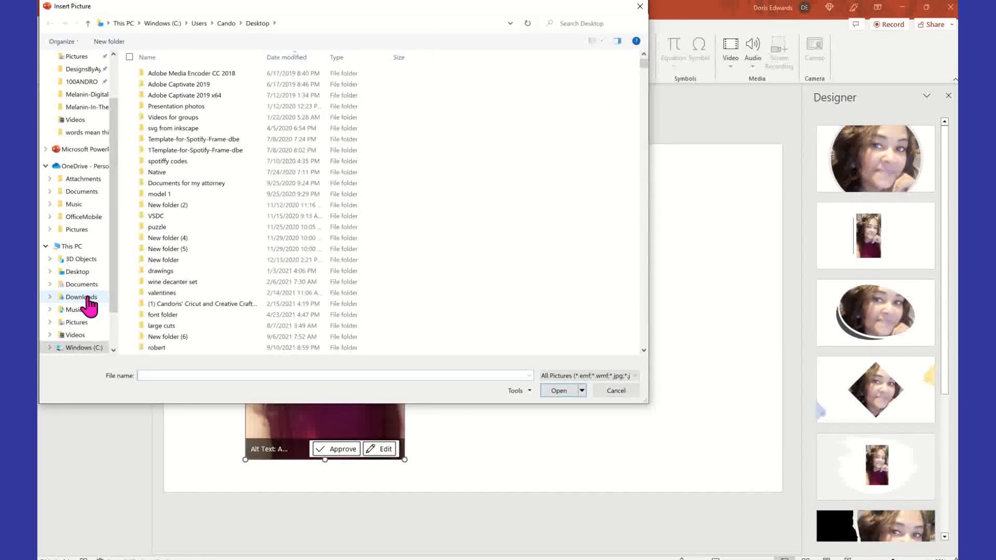
left_click(87, 298)
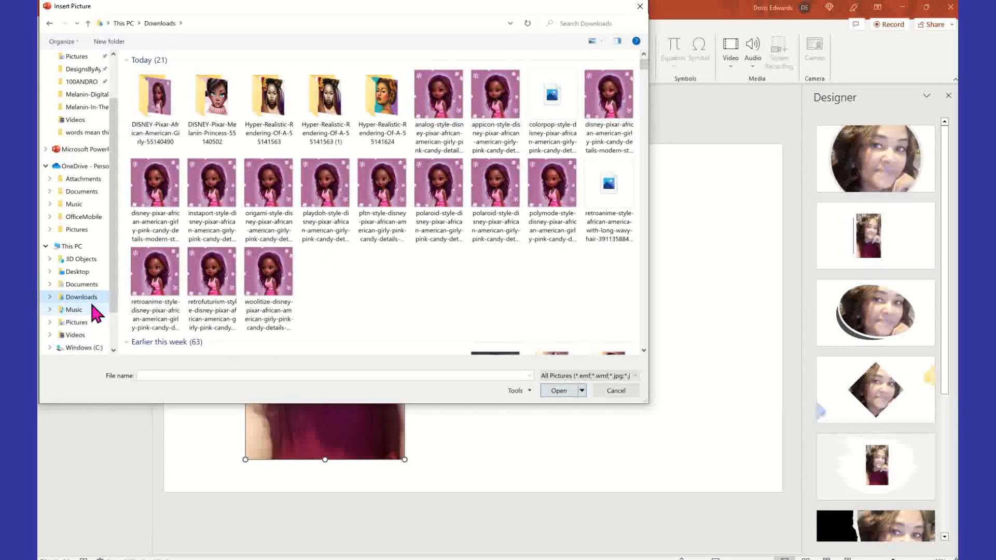
left_click(92, 284)
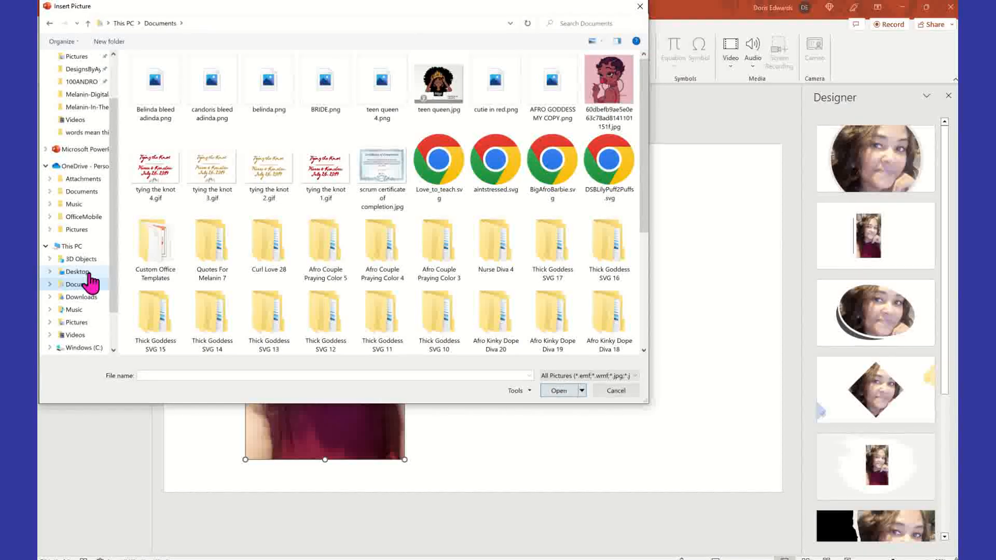
left_click(90, 274)
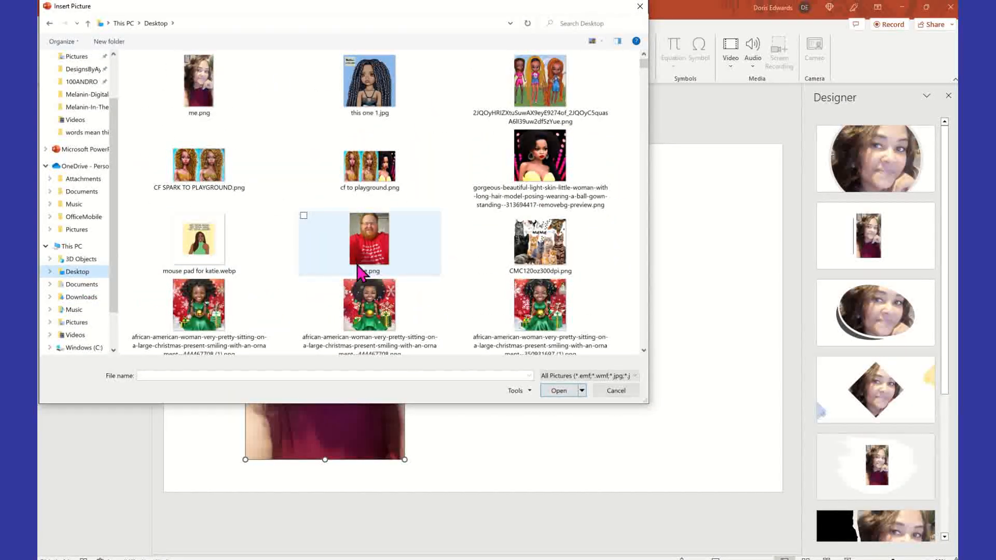
scroll(357, 270, "down", 3)
scroll(358, 271, "down", 10)
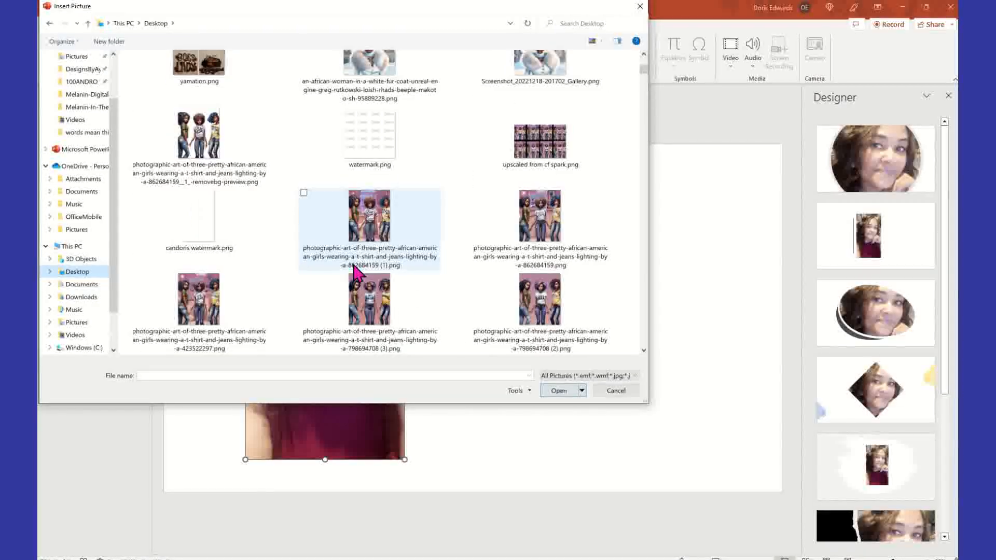
left_click(83, 260)
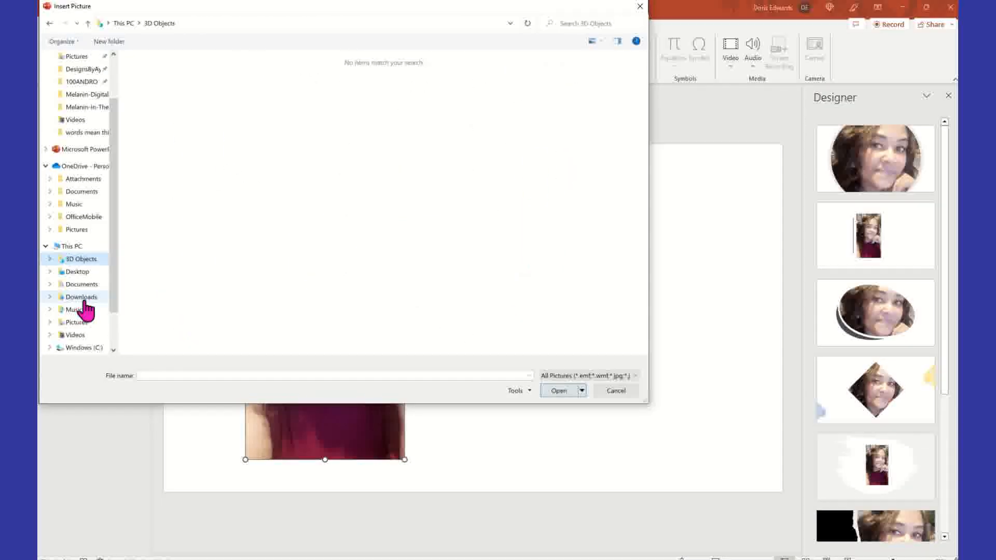
left_click(83, 297)
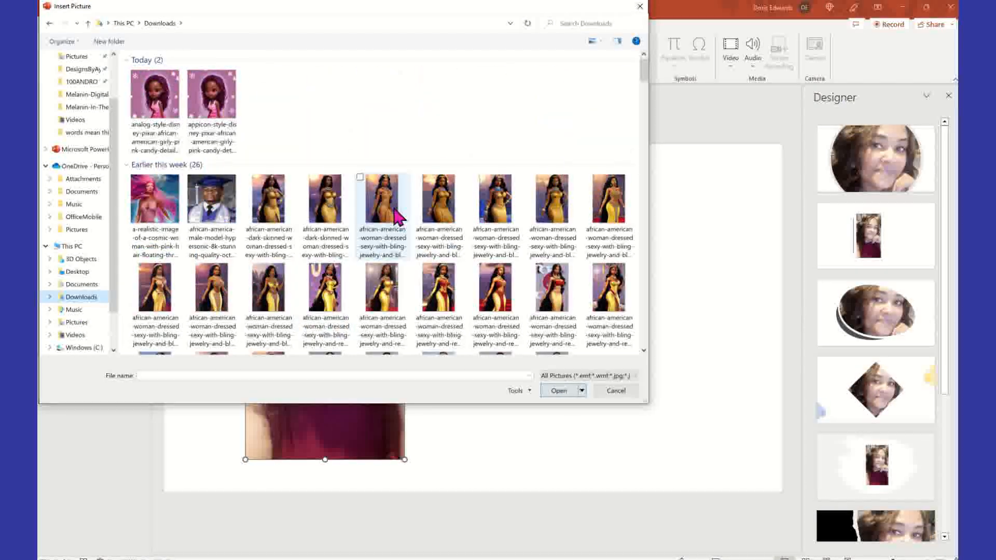
scroll(397, 216, "down", 5)
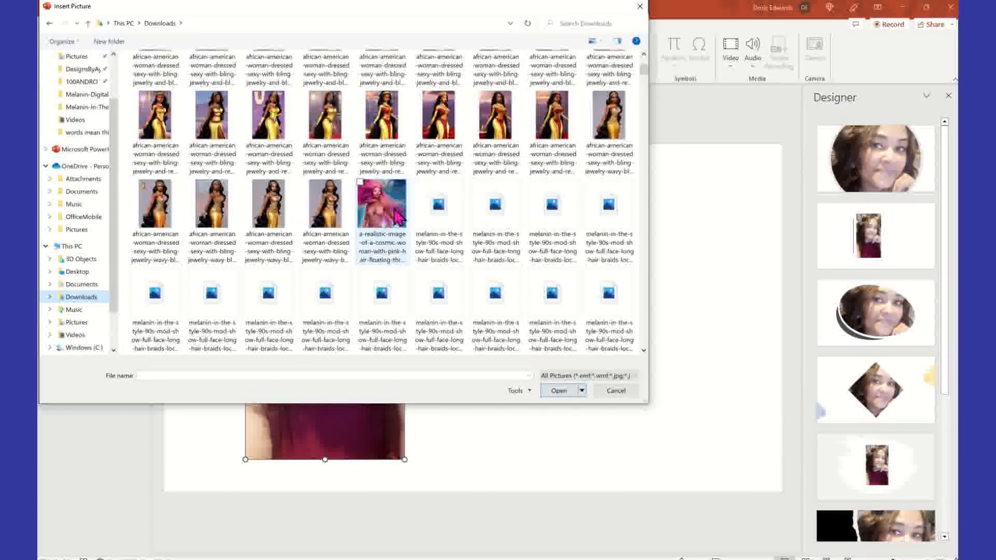
scroll(397, 215, "up", 5)
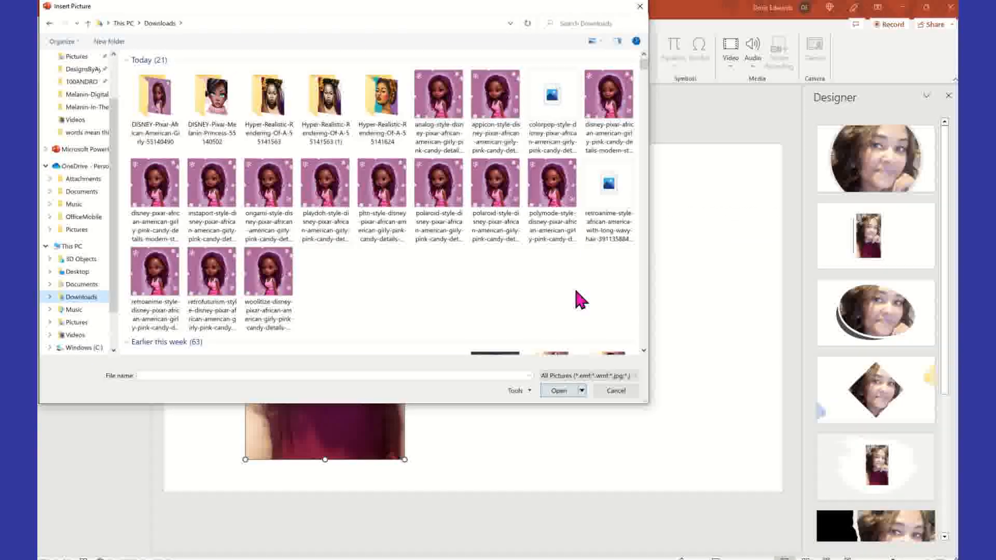
double_click(601, 200)
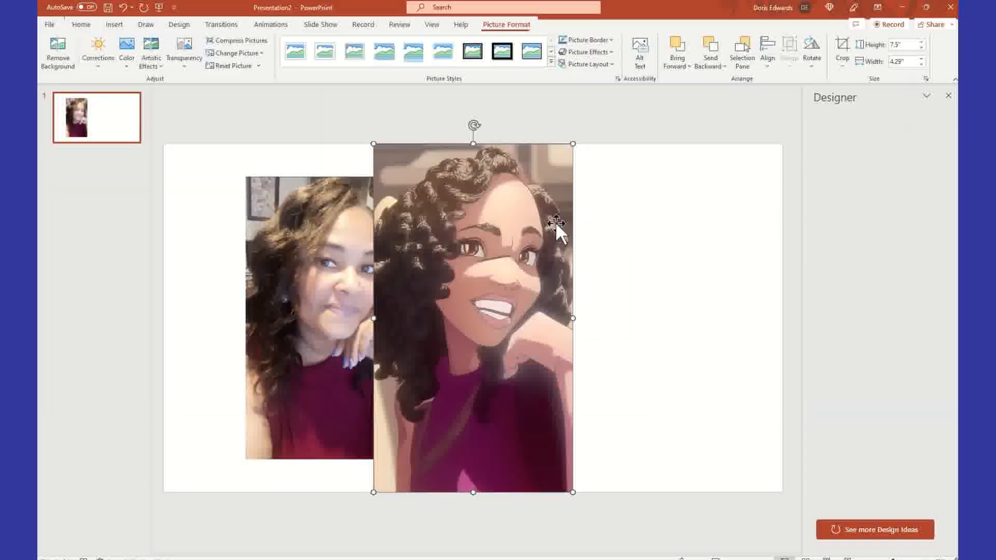
Shrink the anime picture to about the photo's height and place it directly against the photo's right edge
left_click_drag(572, 144, 537, 212)
left_click_drag(469, 288, 498, 255)
left_click(676, 389)
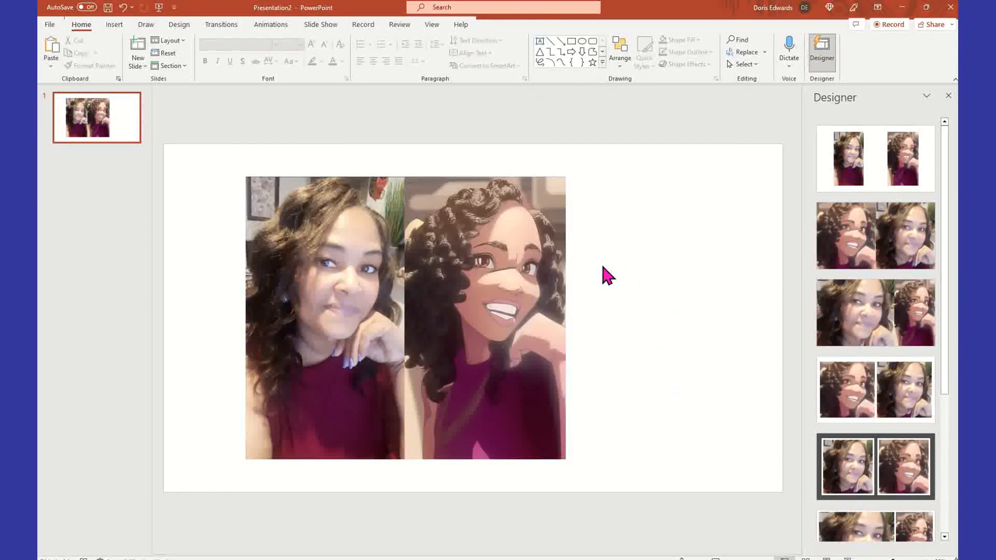
Shift the anime picture farther right on the slide and move the photo over so the two pictures sit side by side
left_click_drag(511, 295, 544, 295)
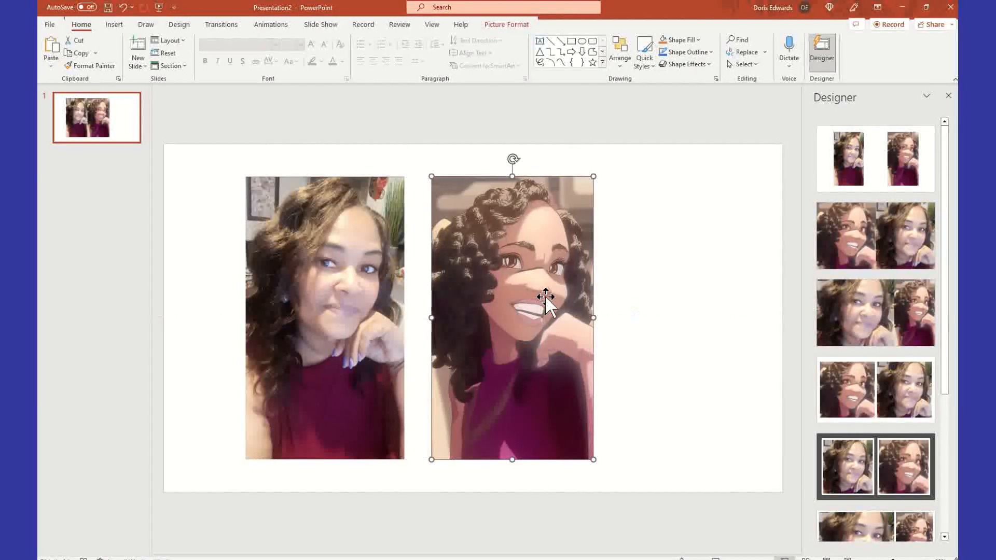
left_click_drag(383, 329, 408, 333)
left_click(656, 328)
left_click(495, 287)
mouse_move(496, 287)
left_mouse_down()
mouse_move(550, 297)
mouse_move(499, 292)
mouse_move(513, 302)
mouse_move(505, 300)
left_mouse_up()
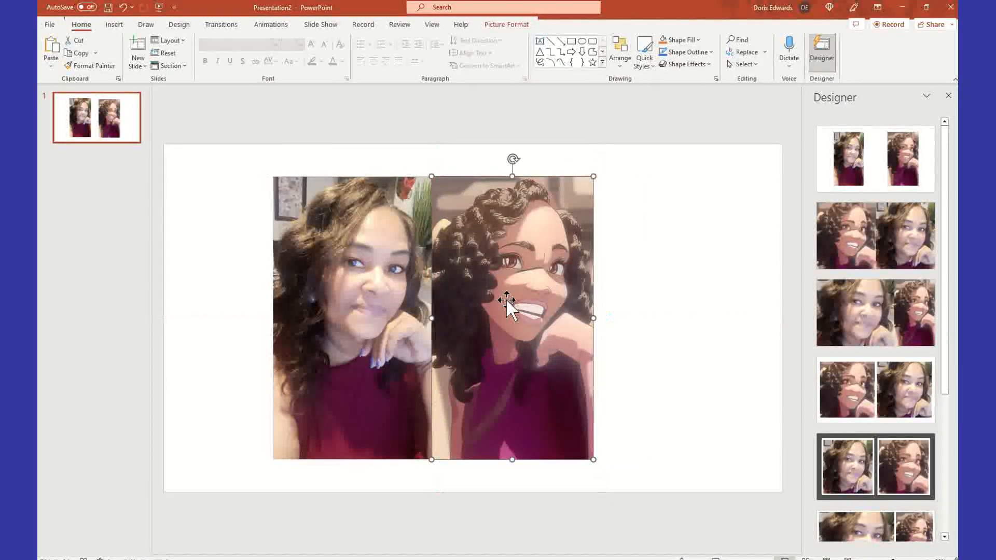
left_click(638, 314)
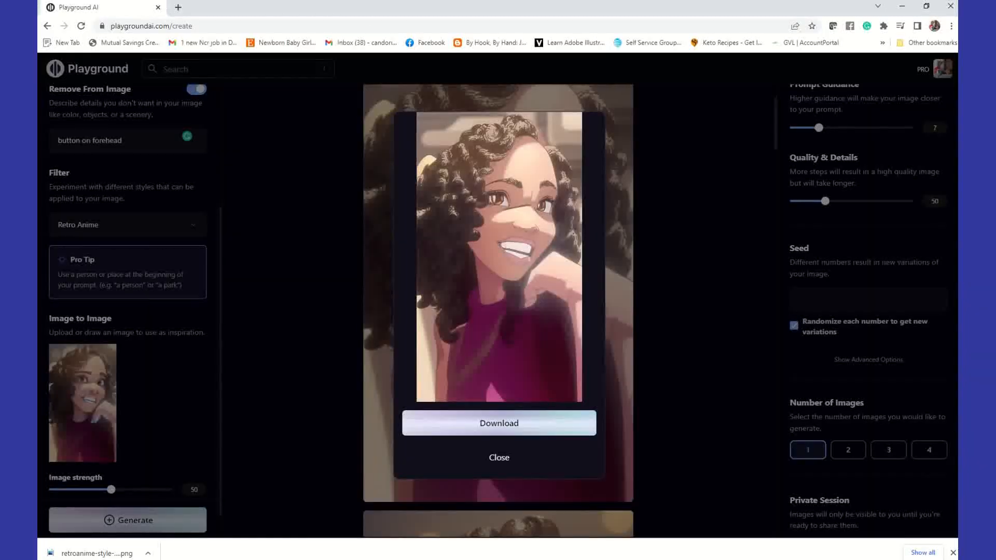
Switch back to Playground, close the upscaled image preview, and review the prompt and earlier images down to the Playtoon version with the forehead button
left_click(499, 457)
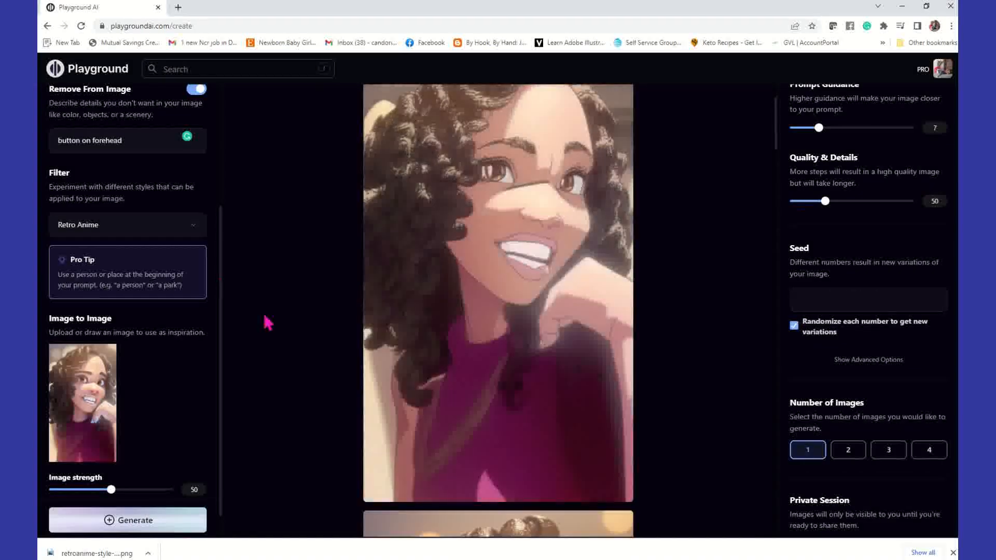
scroll(124, 142, "up", 3)
scroll(125, 143, "up", 1)
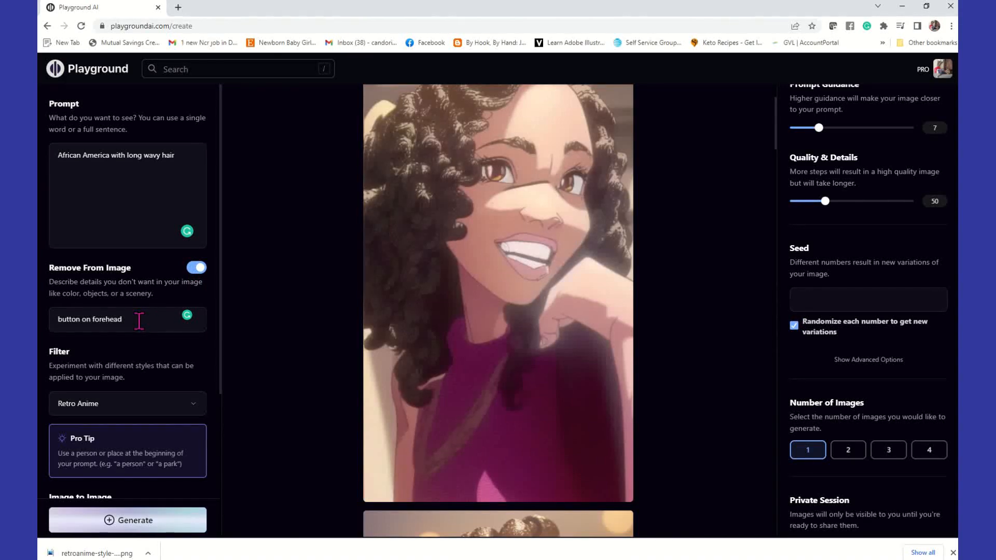
scroll(382, 342, "down", 8)
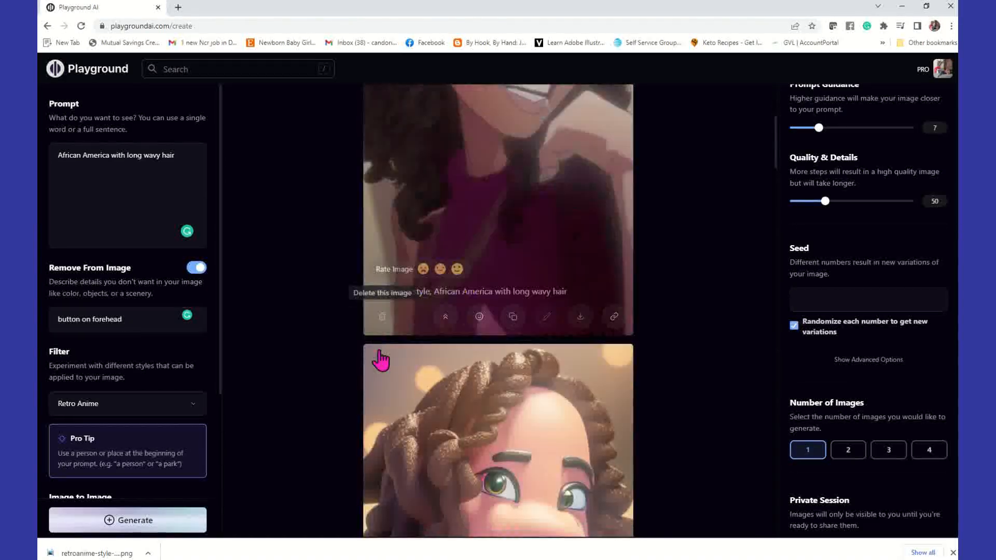
scroll(380, 361, "down", 18)
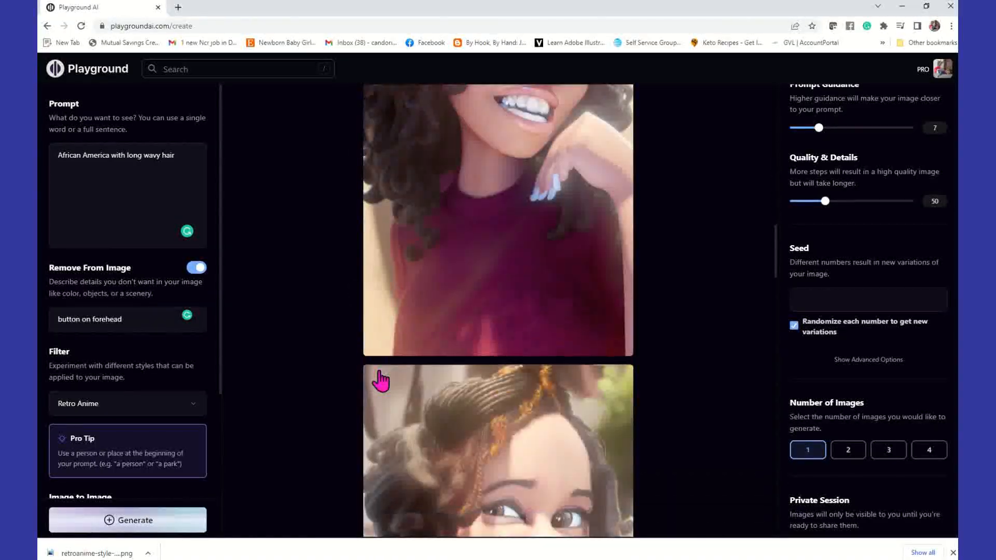
scroll(381, 381, "down", 10)
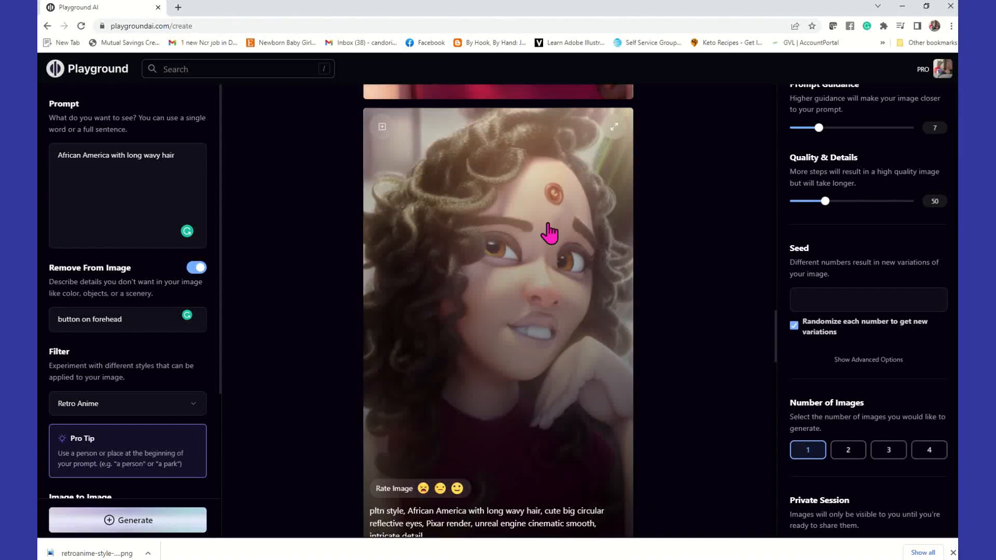
scroll(574, 285, "down", 2)
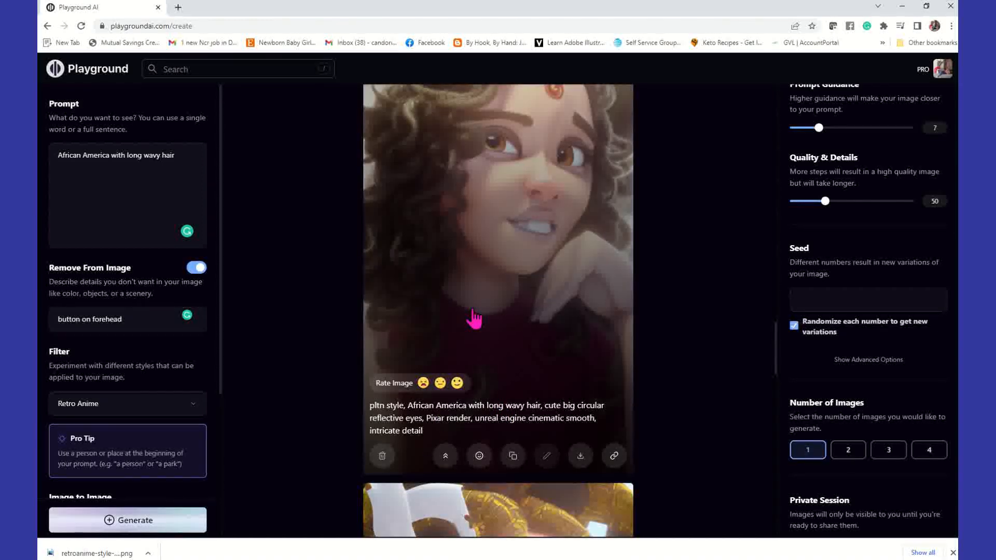
scroll(541, 290, "up", 1)
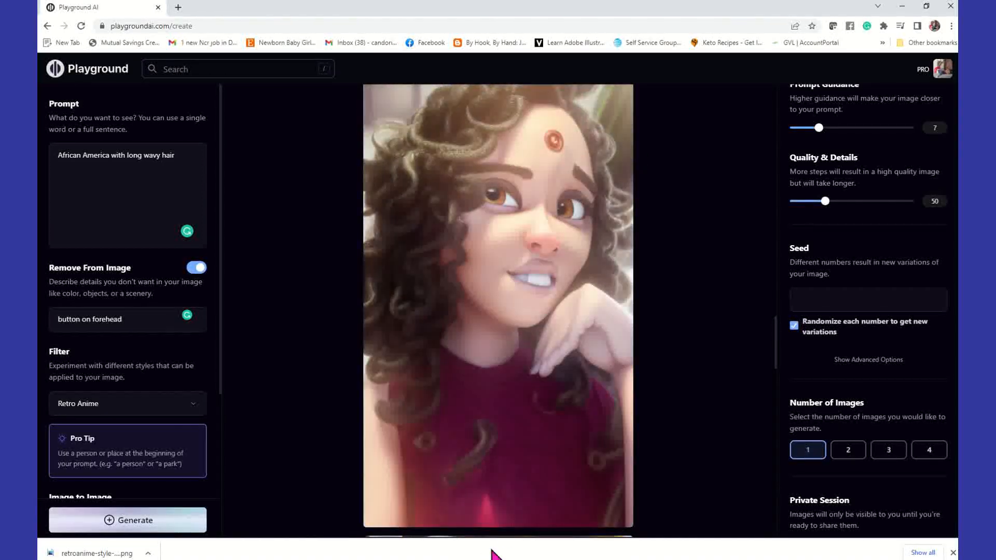
Change the filter to Playdoh, generate another version from the current source image, and bring the new result into view
left_click(507, 517)
scroll(116, 462, "down", 4)
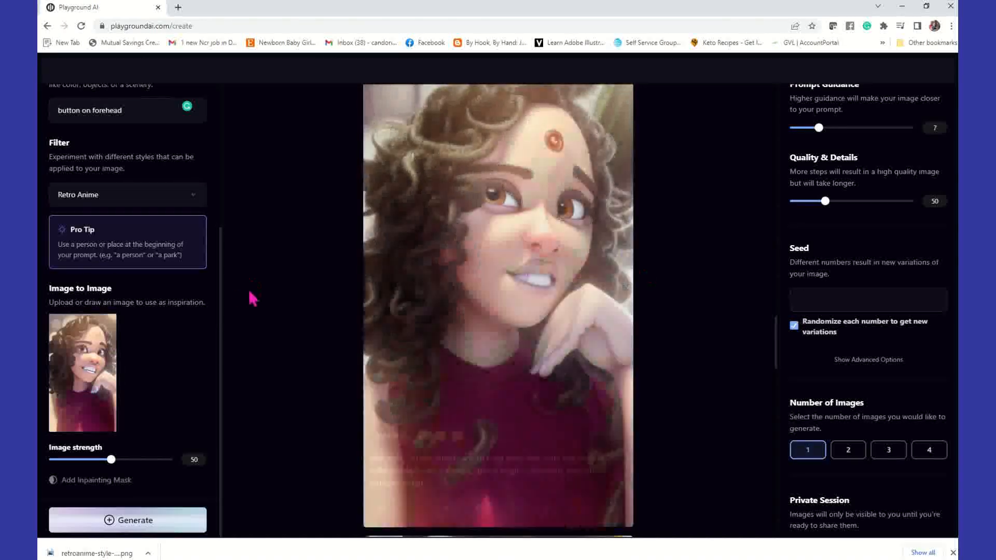
scroll(201, 284, "up", 4)
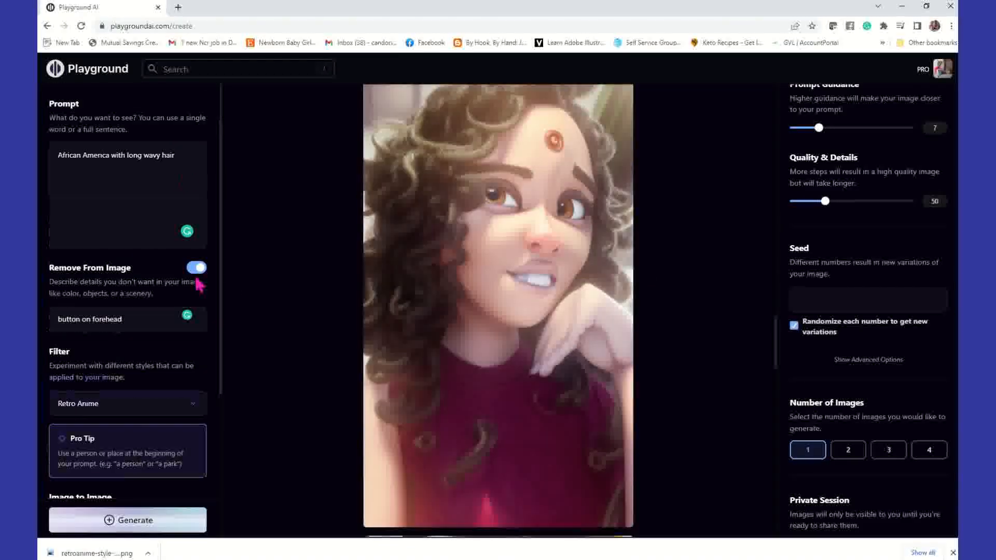
scroll(199, 285, "down", 3)
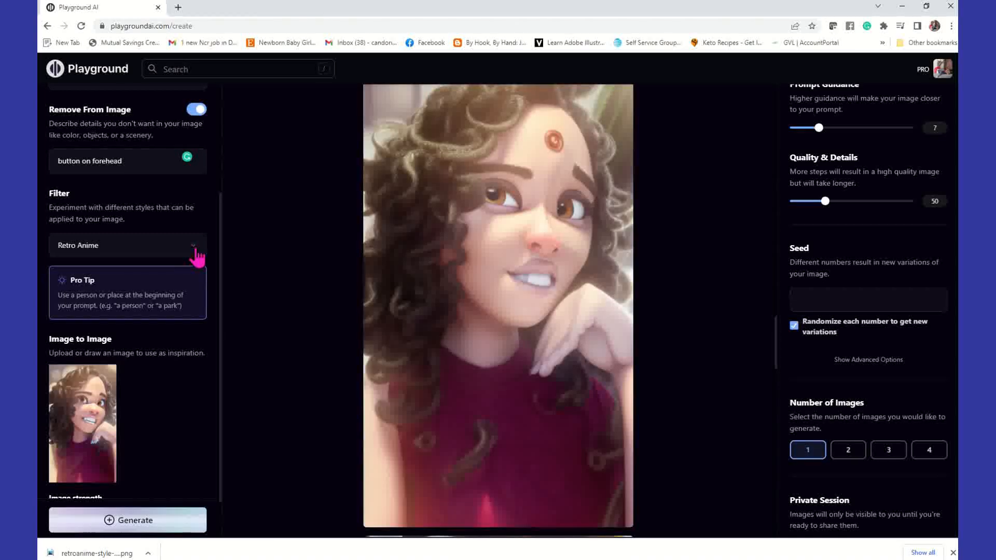
left_click(196, 250)
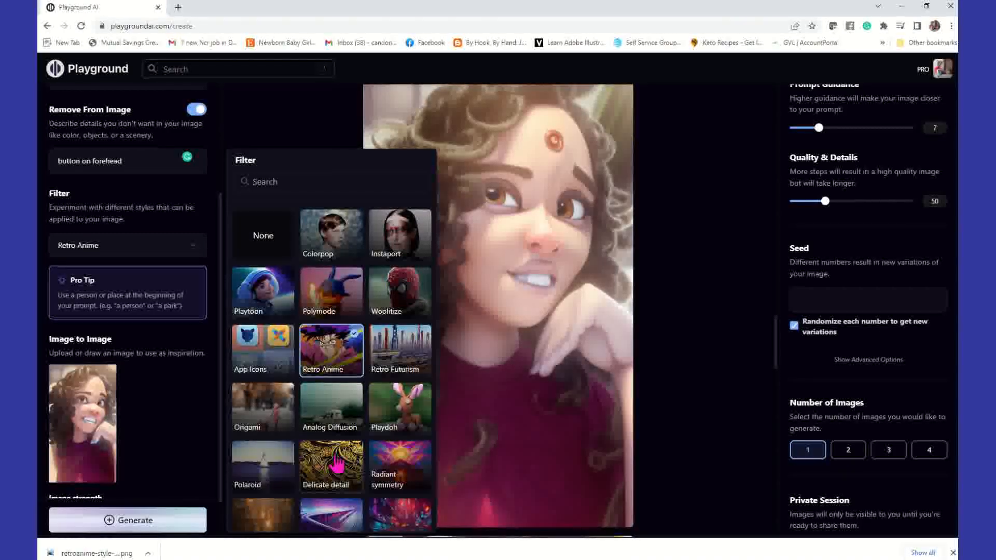
left_click(382, 413)
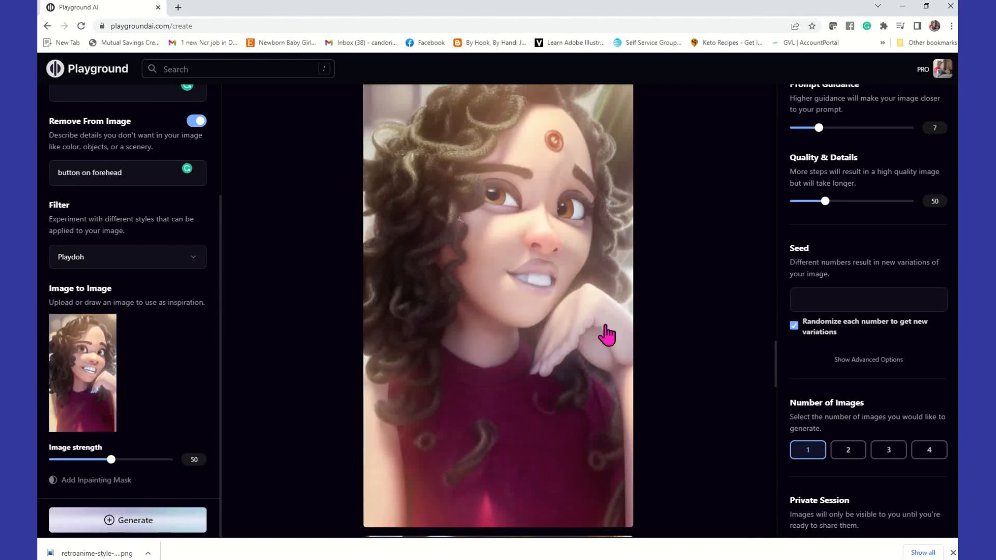
scroll(600, 321, "down", 5)
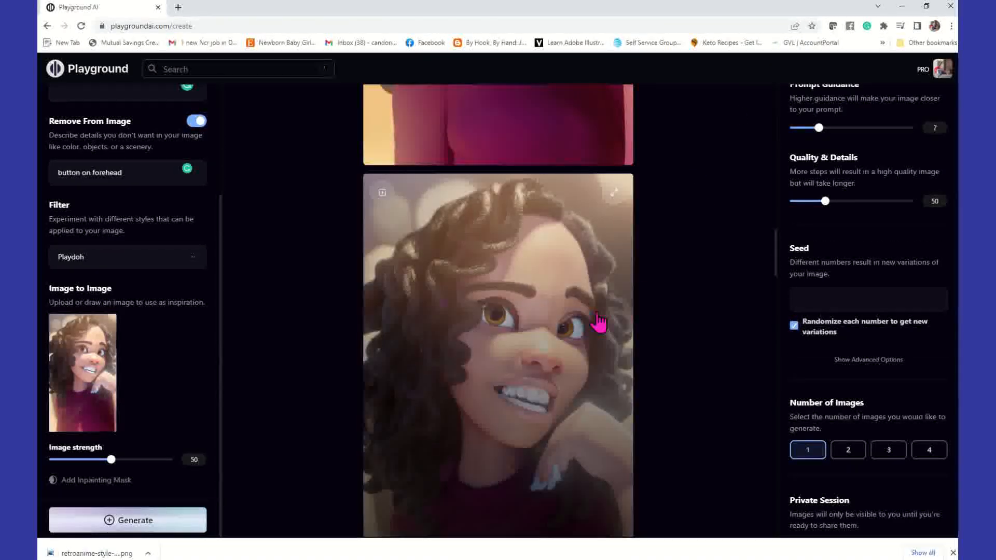
scroll(599, 322, "down", 15)
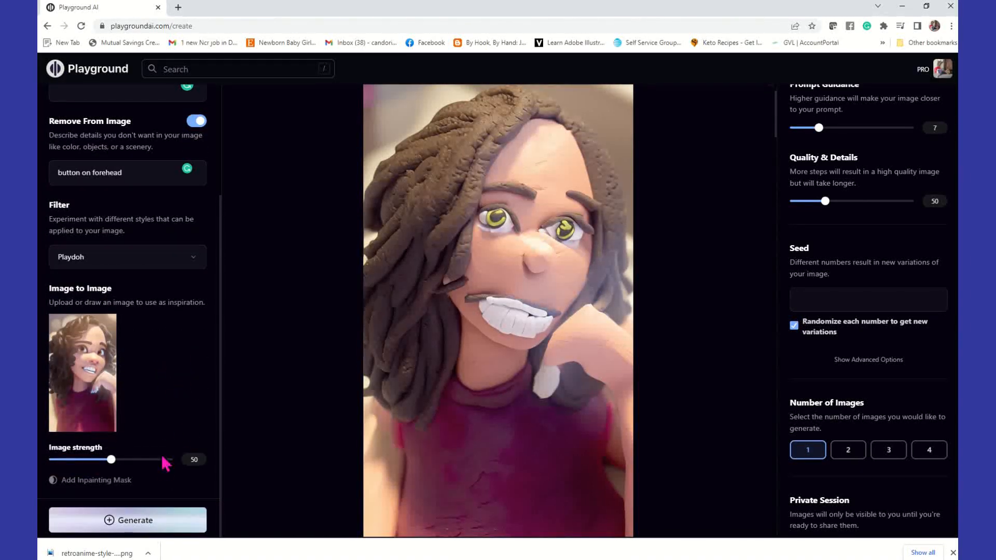
Raise the image strength to 73 and generate another Playdoh version of the portrait
left_click_drag(113, 464, 140, 475)
left_click(162, 527)
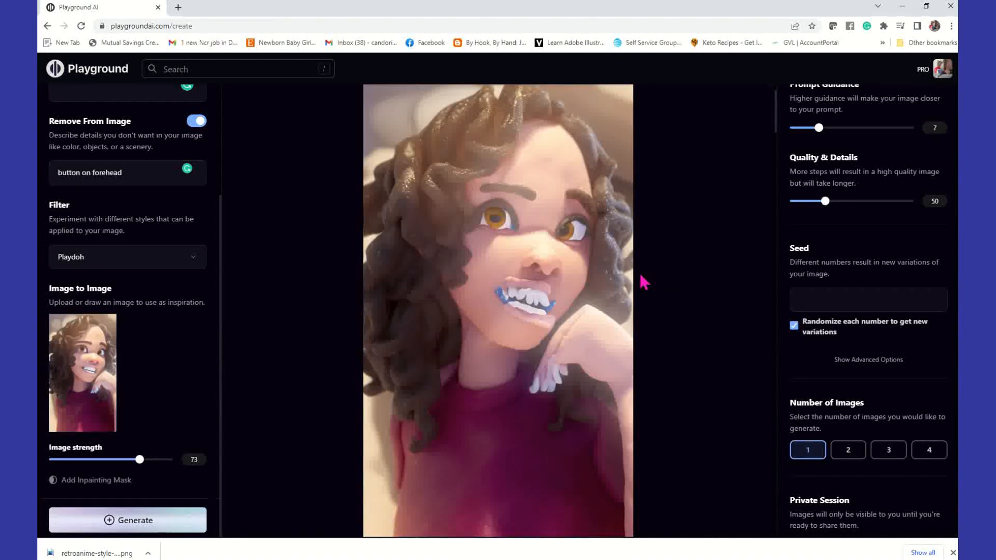
mouse_move(560, 288)
Replace the removal text with "crooked teeth" and generate a new Playdoh image
left_click(136, 171)
left_click_drag(136, 172, 54, 171)
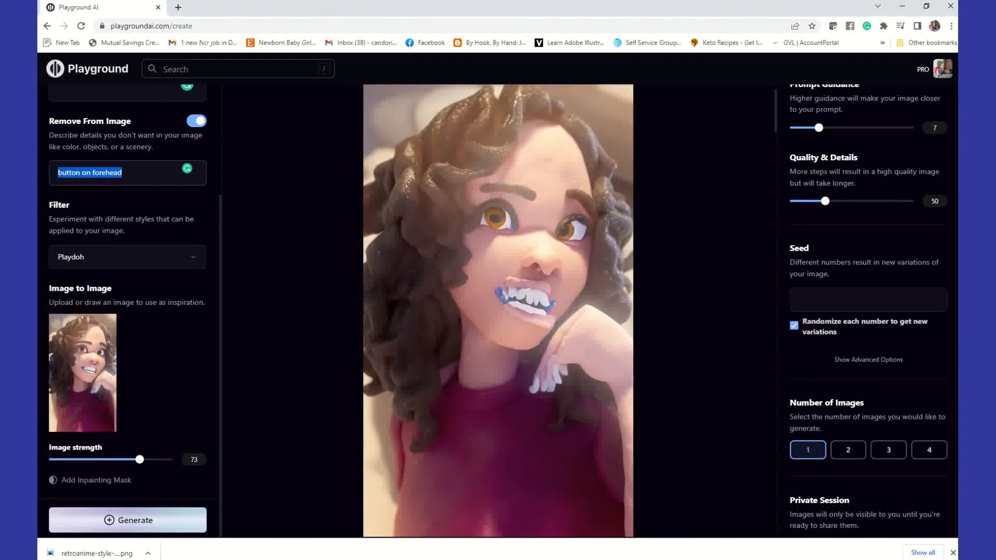
type("cr")
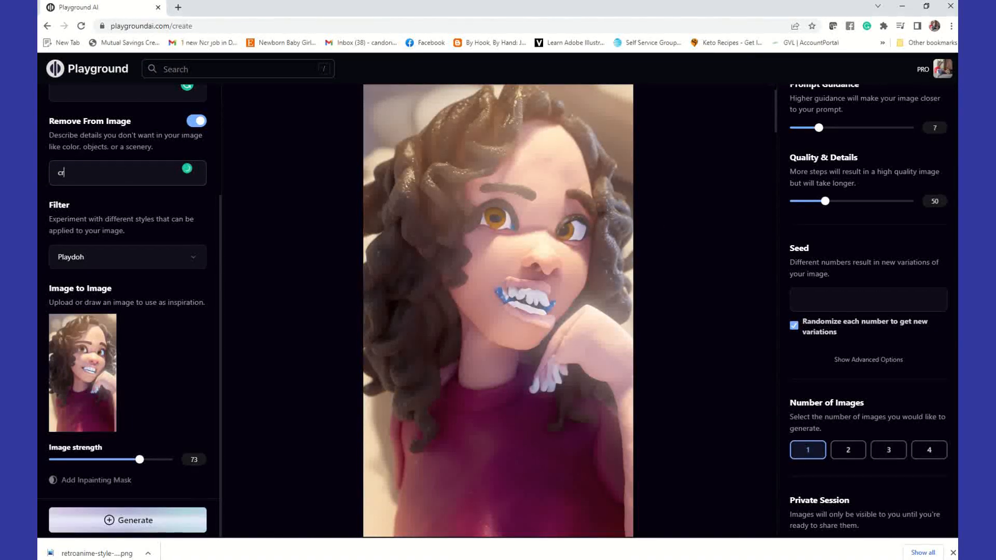
type("ocked teeth")
left_click(199, 521)
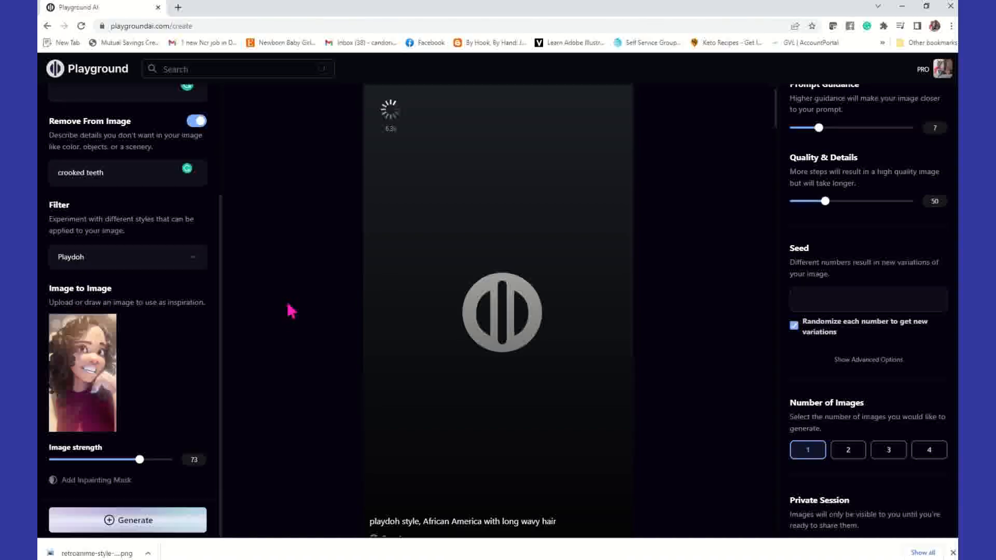
Compare the newly generated Playdoh portrait with the previous one, focusing on the teeth
scroll(288, 305, "down", 8)
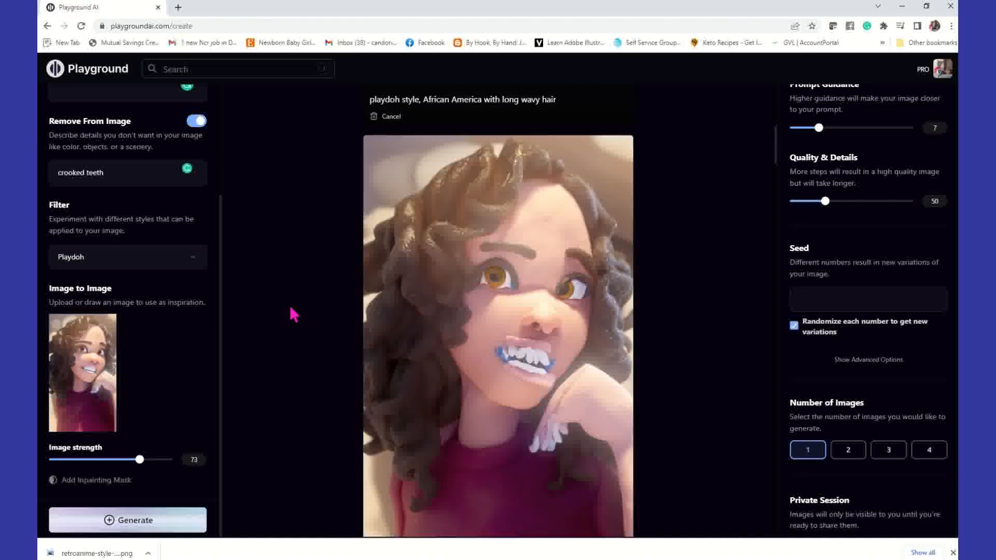
scroll(290, 311, "up", 3)
scroll(290, 312, "up", 7)
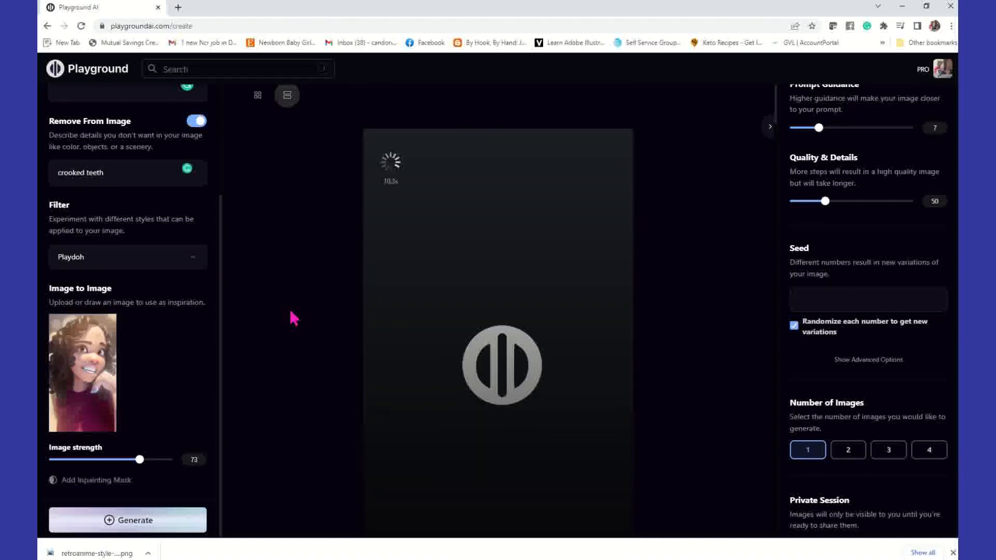
scroll(289, 311, "down", 2)
scroll(293, 318, "down", 7)
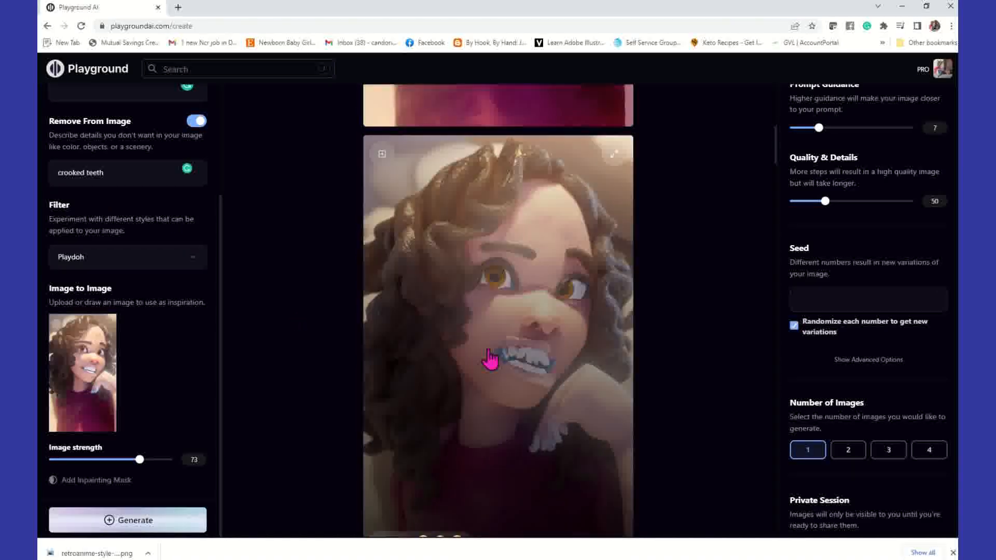
scroll(580, 365, "up", 2)
scroll(581, 365, "down", 4)
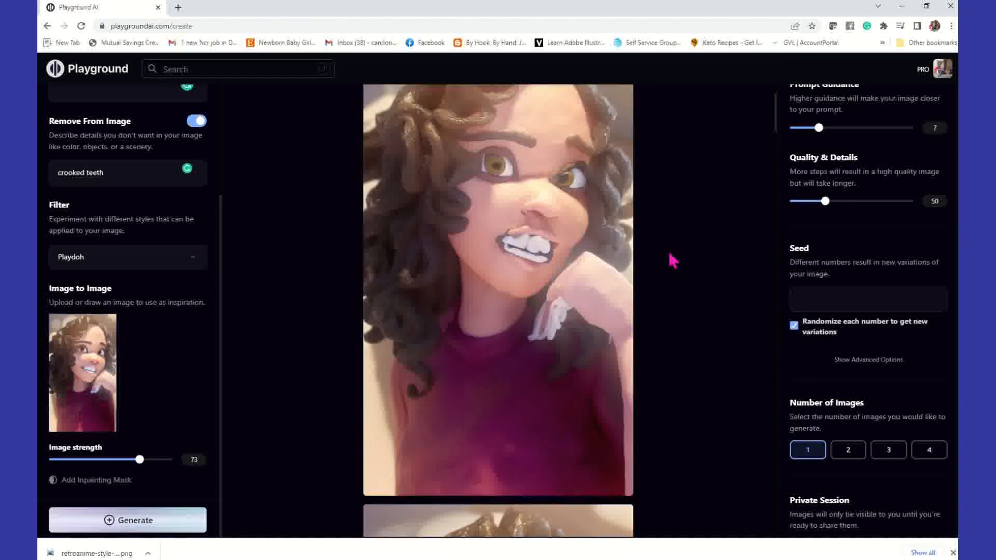
scroll(673, 259, "down", 3)
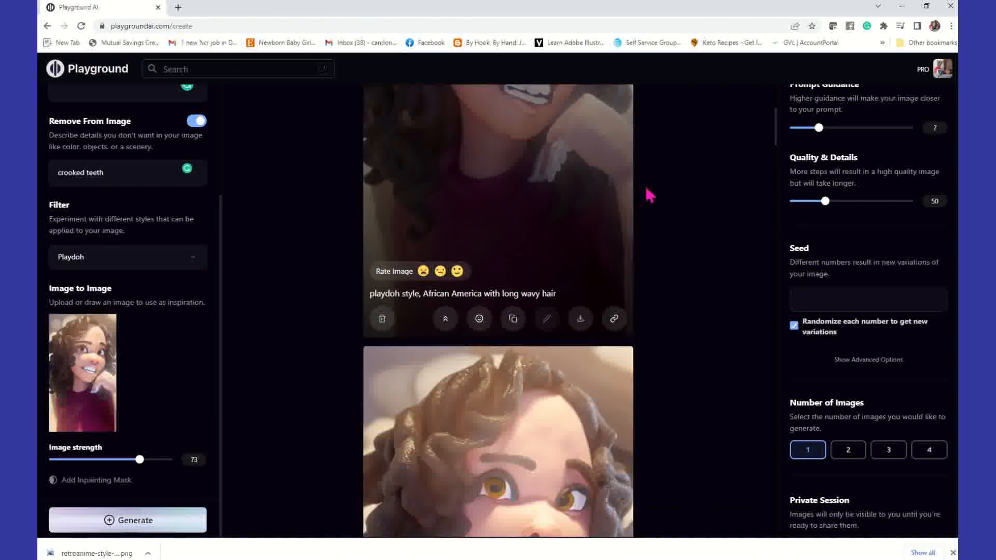
scroll(672, 234, "up", 3)
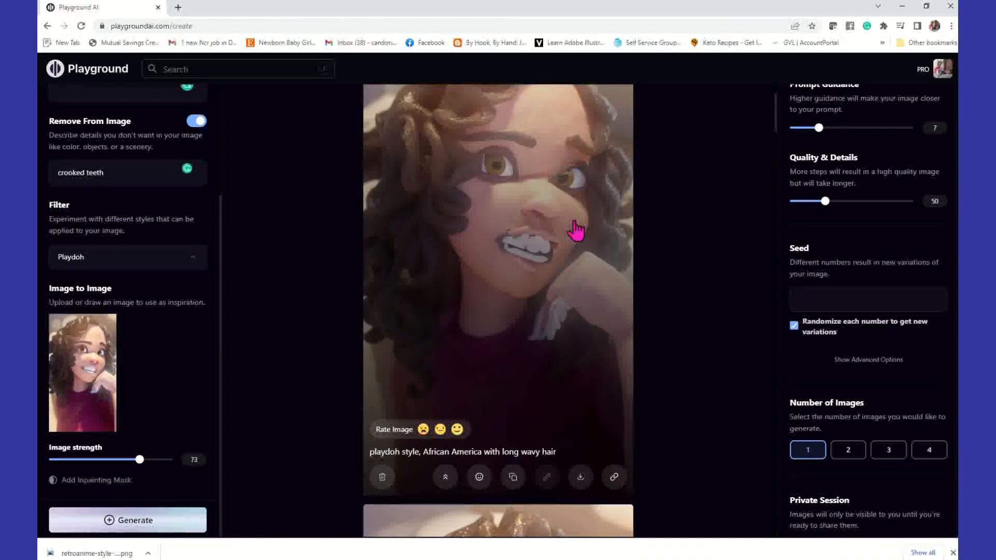
Change the filter to Neon Mecha and generate a new version of the portrait
left_click(192, 261)
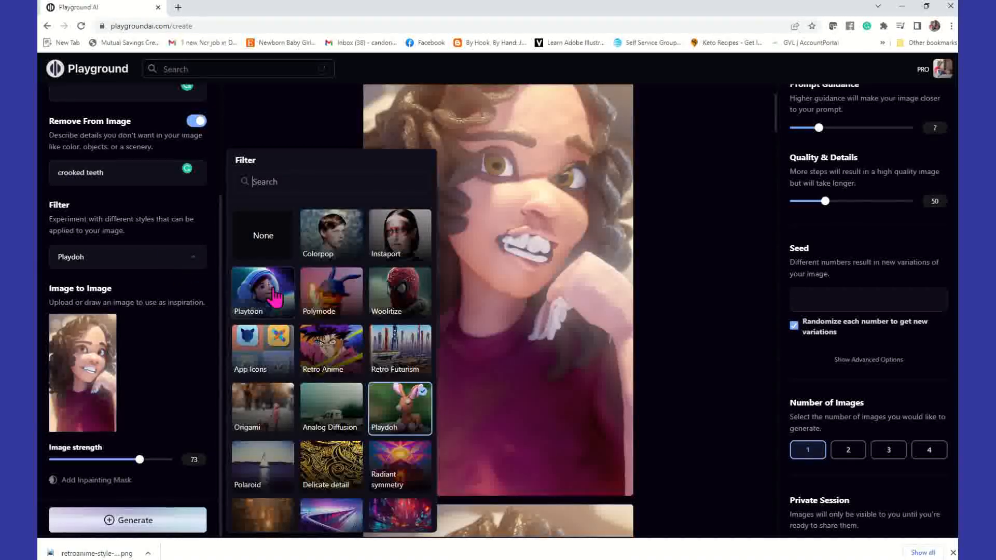
scroll(327, 324, "down", 1)
scroll(326, 324, "down", 2)
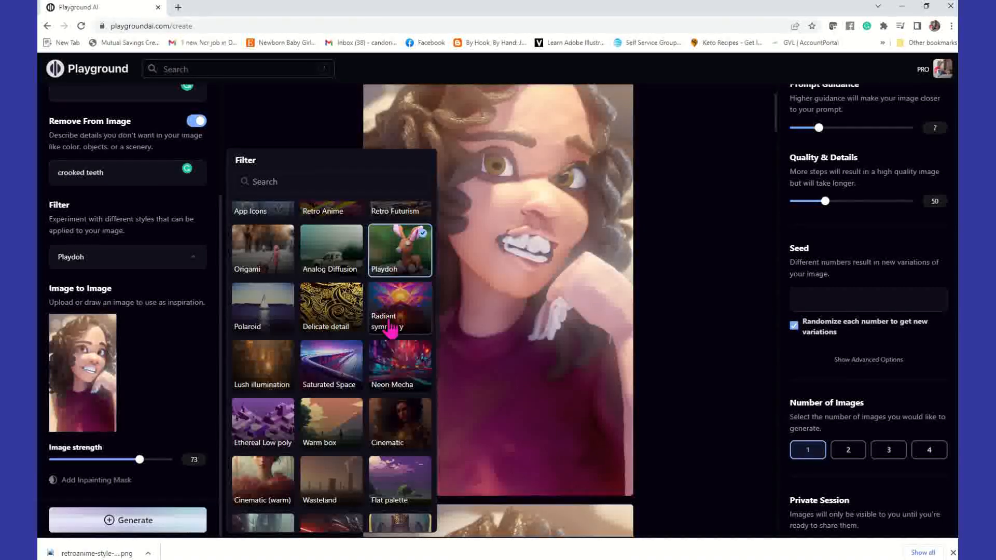
left_click(408, 383)
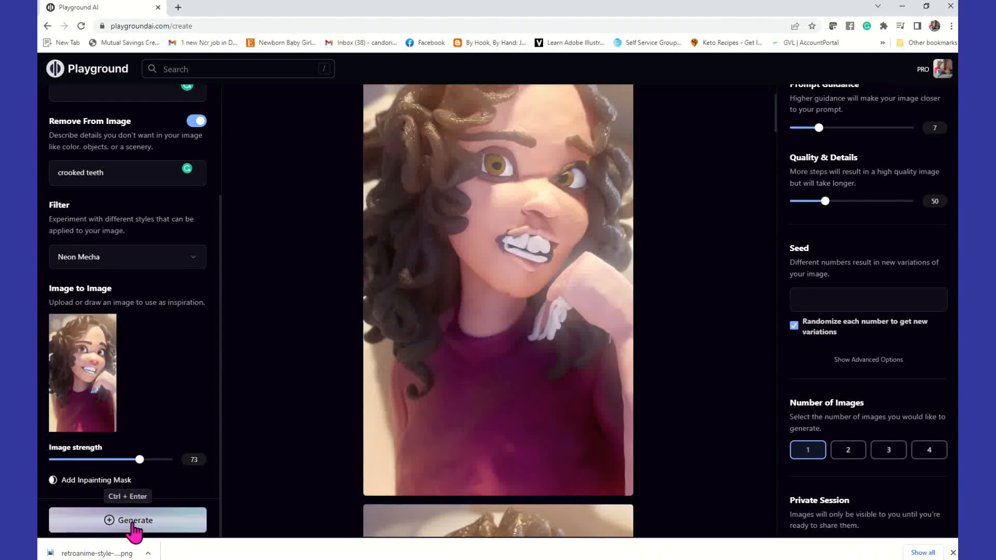
left_click(133, 521)
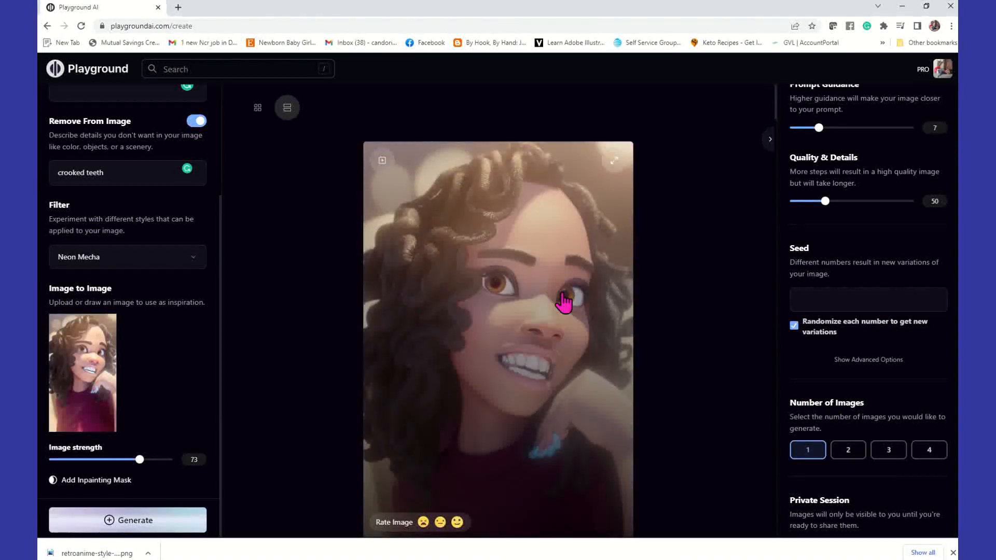
Upscale the Neon Mecha image by 4x, look over the preview, and dismiss it without downloading
scroll(659, 375, "down", 1)
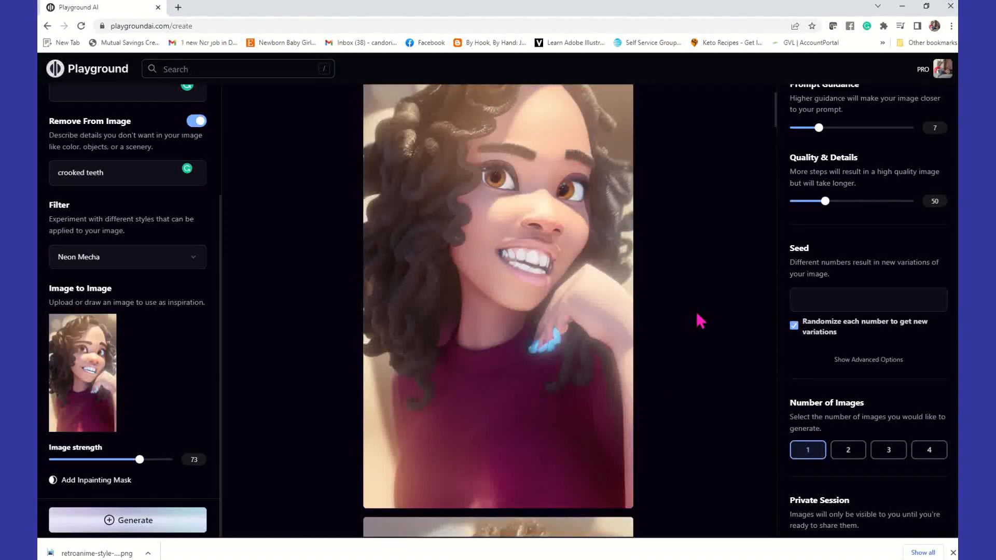
scroll(511, 384, "down", 2)
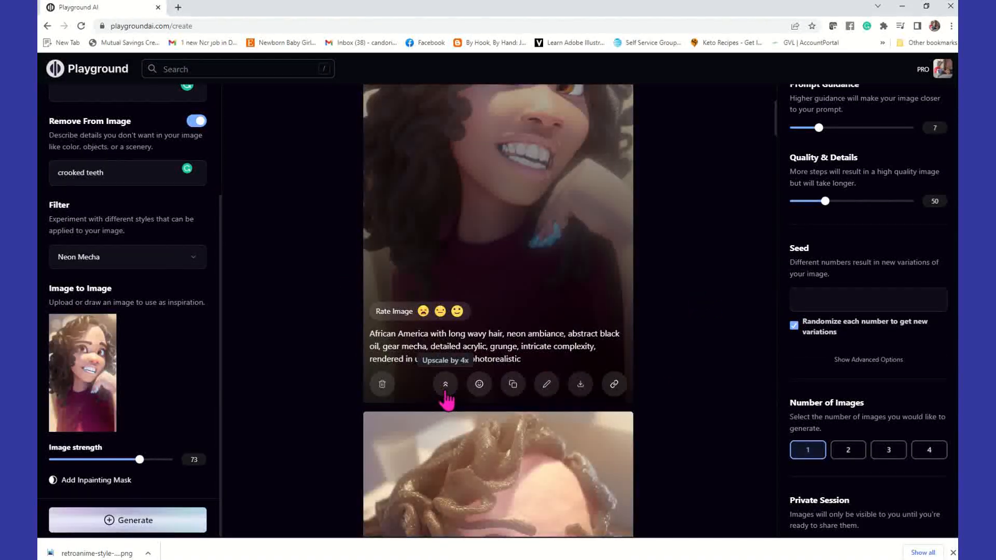
left_click(445, 385)
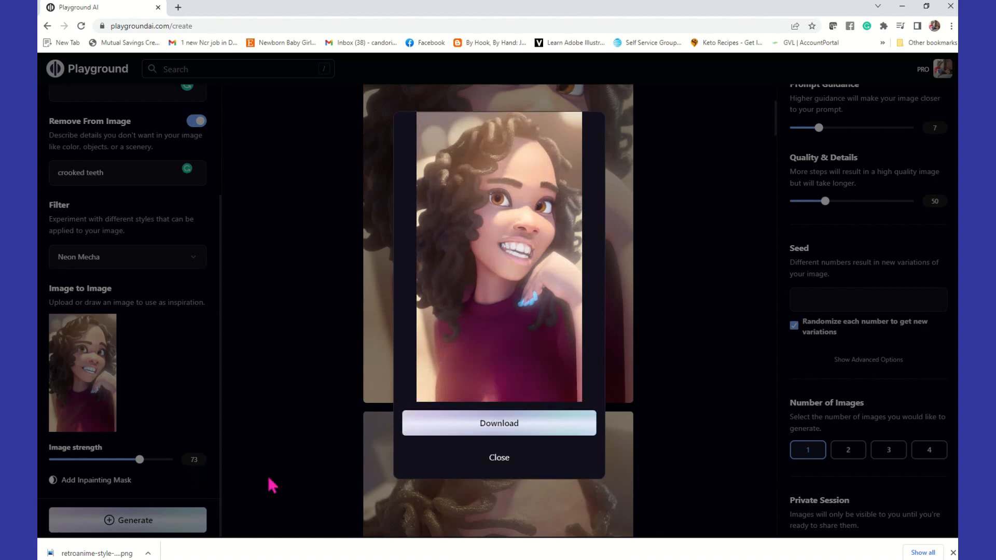
left_click(503, 459)
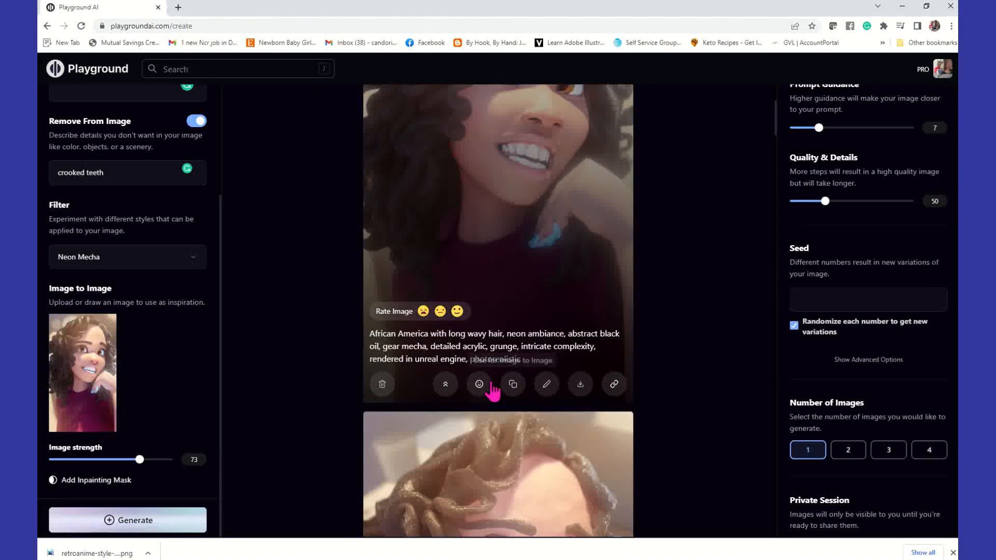
Run face restoration on the Neon Mecha image, download the result, and close the preview
left_click(478, 386)
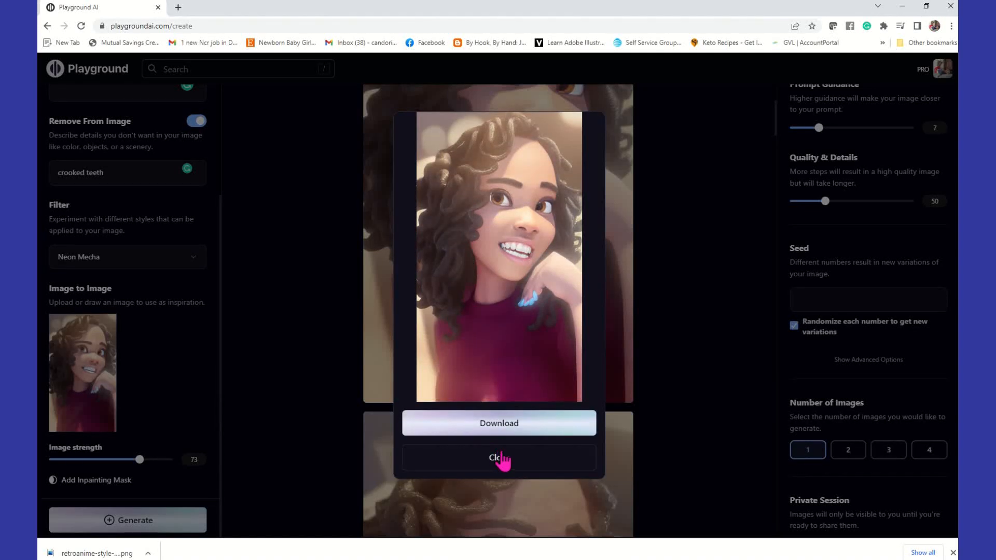
left_click(510, 428)
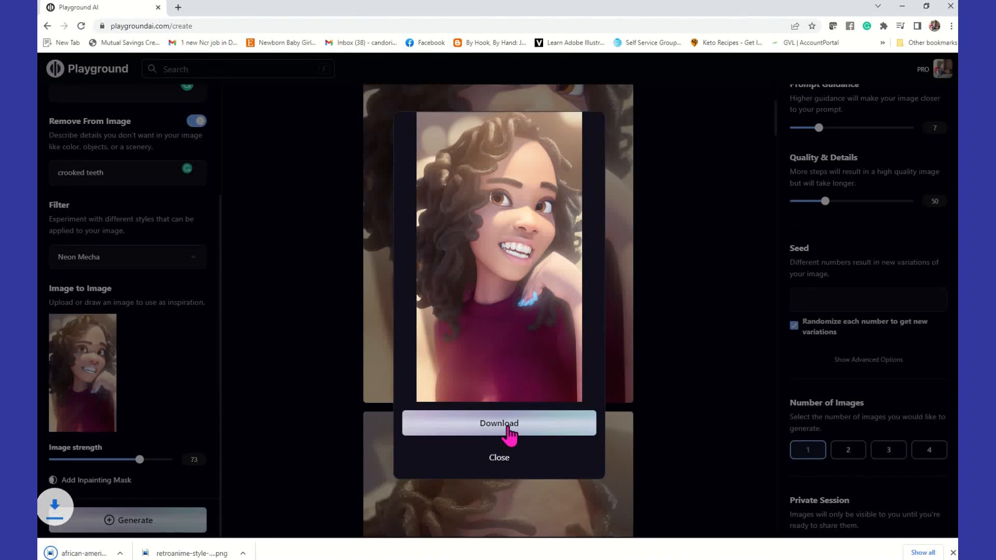
left_click(504, 459)
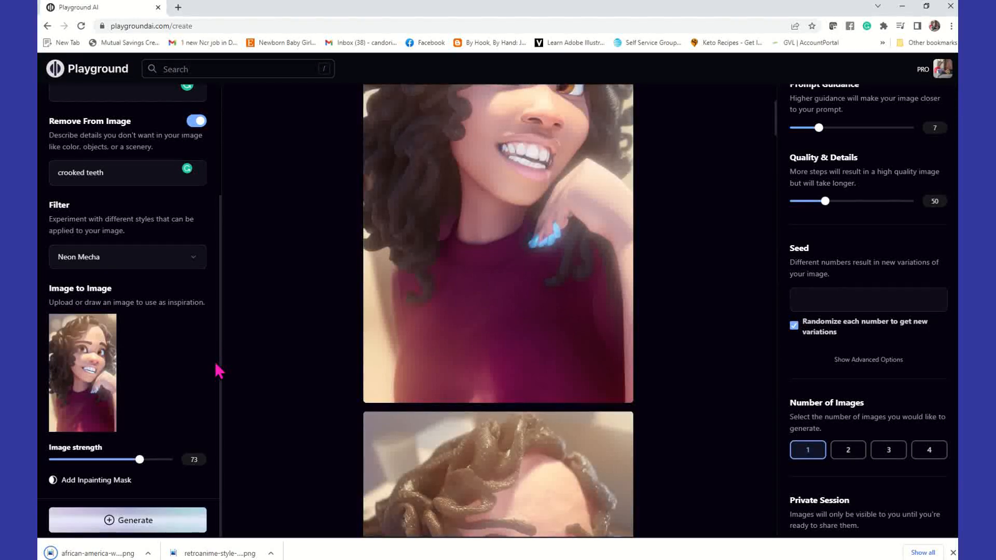
Use the Neon Mecha portrait as the new Image to Image source
scroll(499, 280, "up", 2)
scroll(499, 282, "down", 1)
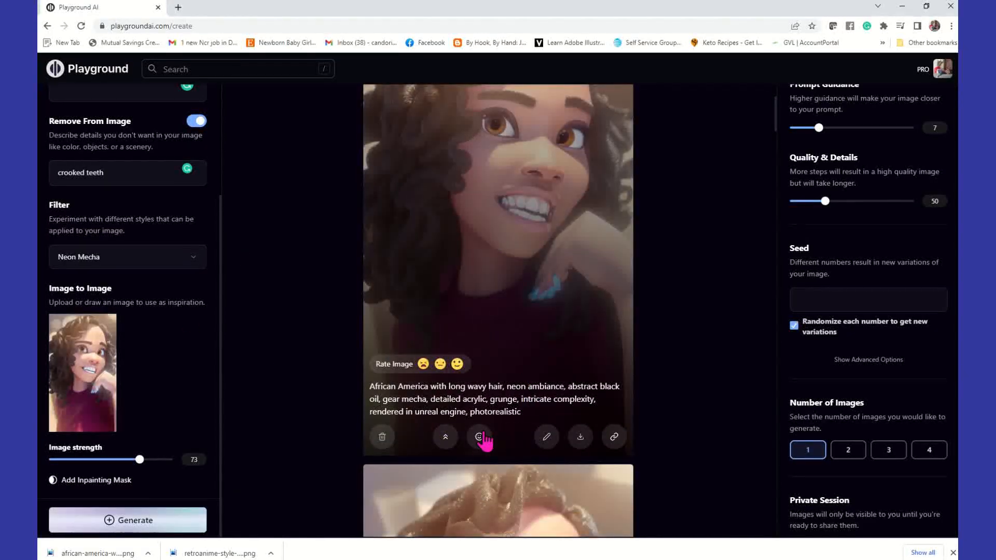
left_click(513, 438)
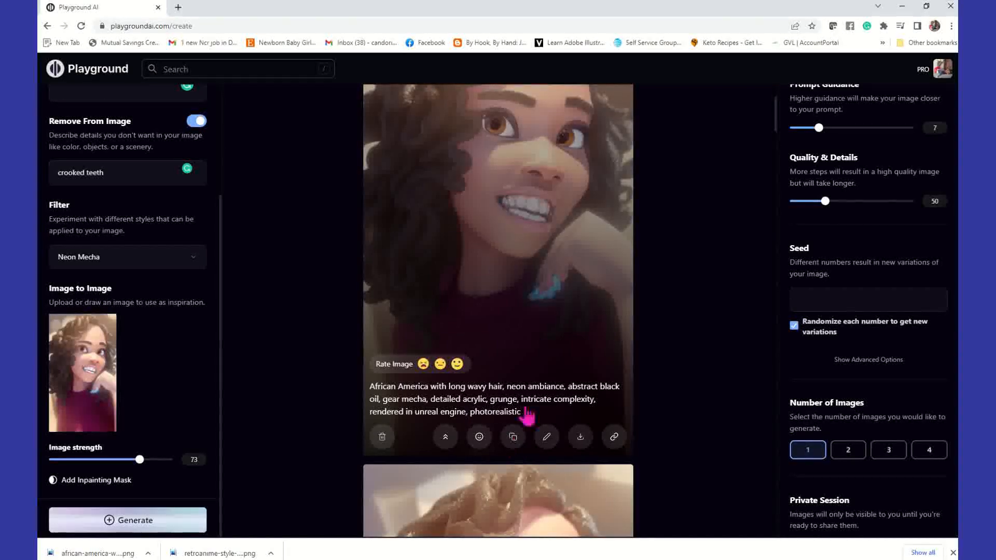
Change the filter to Radiant symmetry, generate a version from the new source image, and bring the result into view
scroll(154, 384, "up", 1)
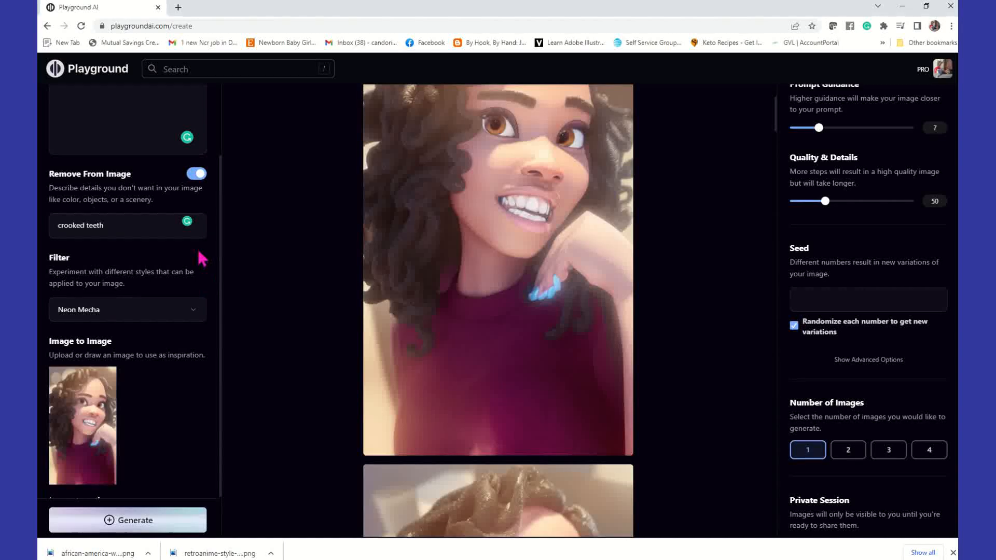
left_click(195, 313)
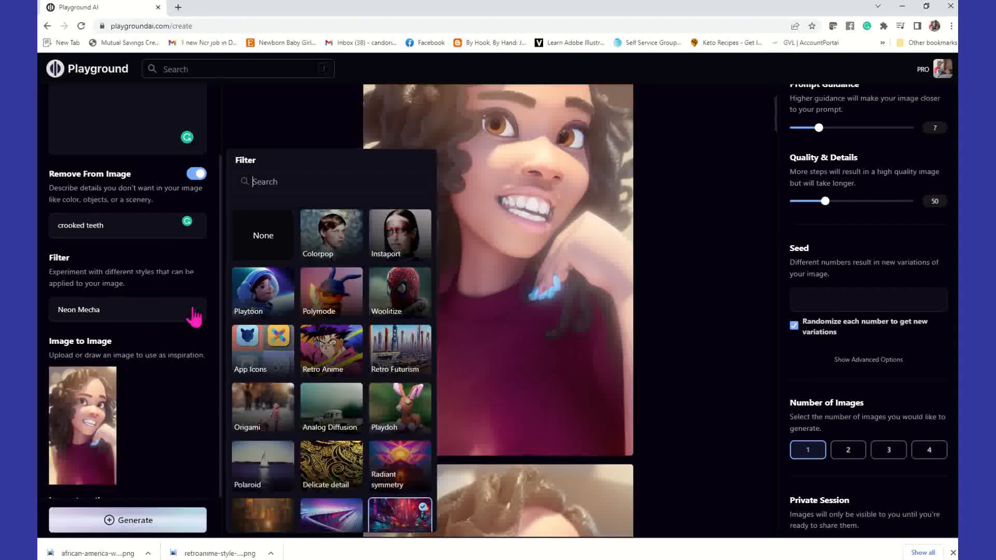
scroll(301, 388, "down", 3)
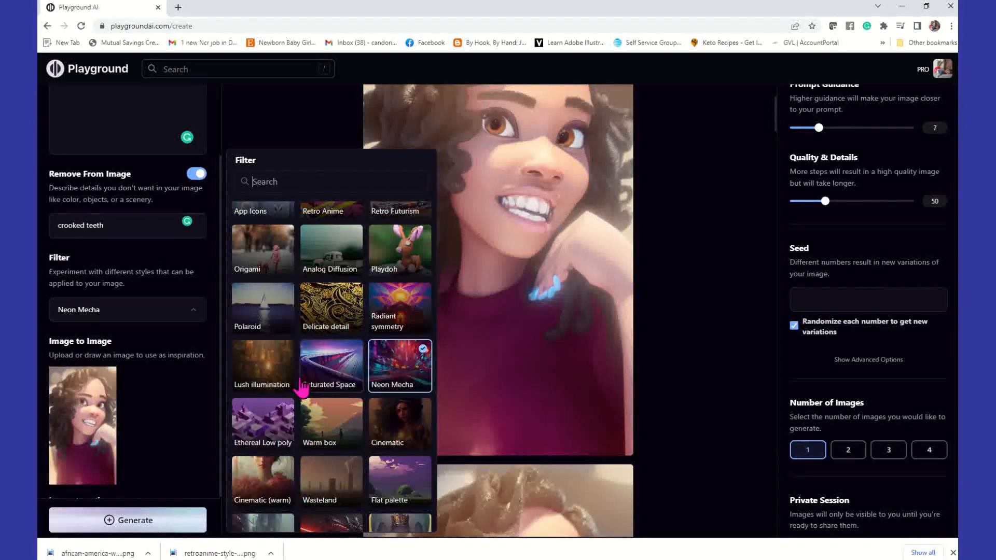
scroll(300, 388, "down", 3)
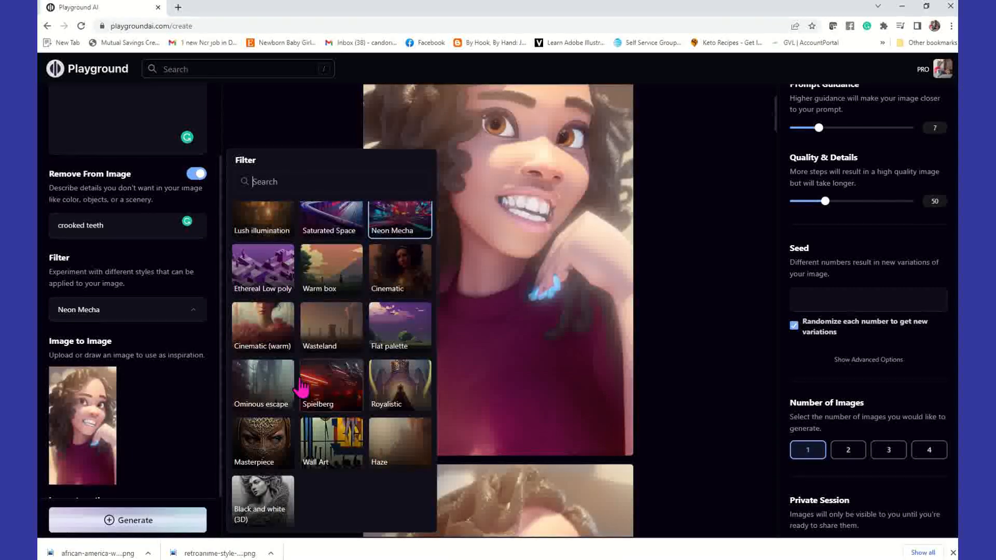
scroll(301, 388, "up", 2)
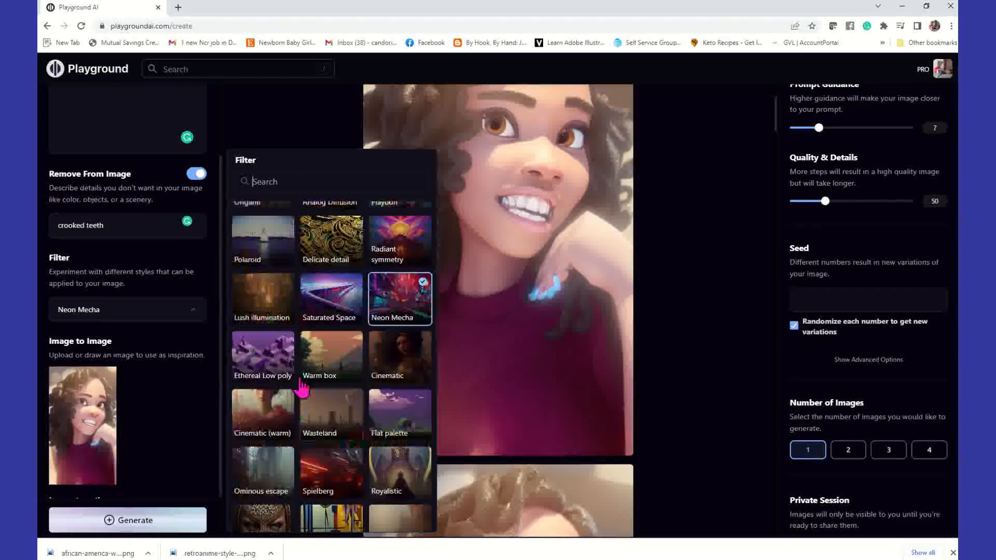
left_click(415, 272)
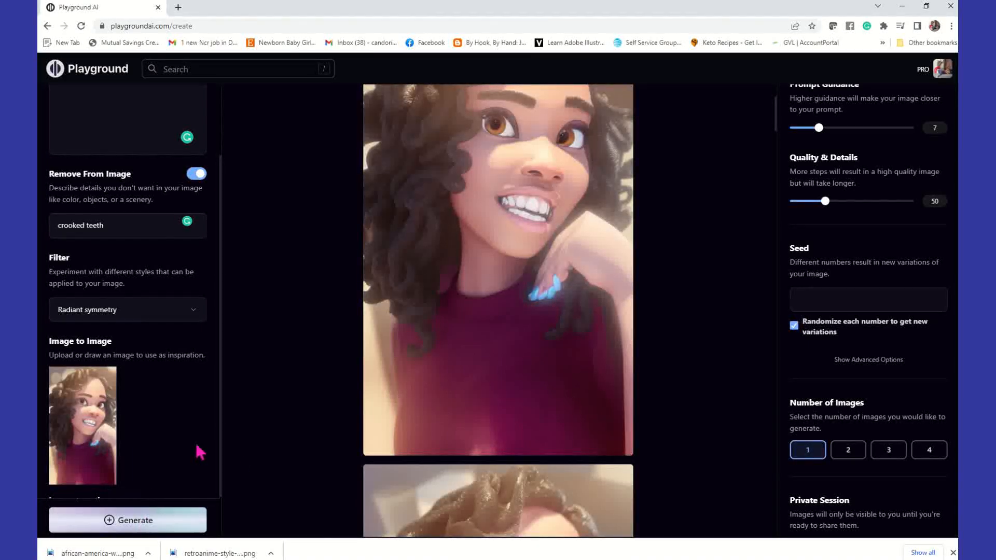
scroll(200, 452, "down", 1)
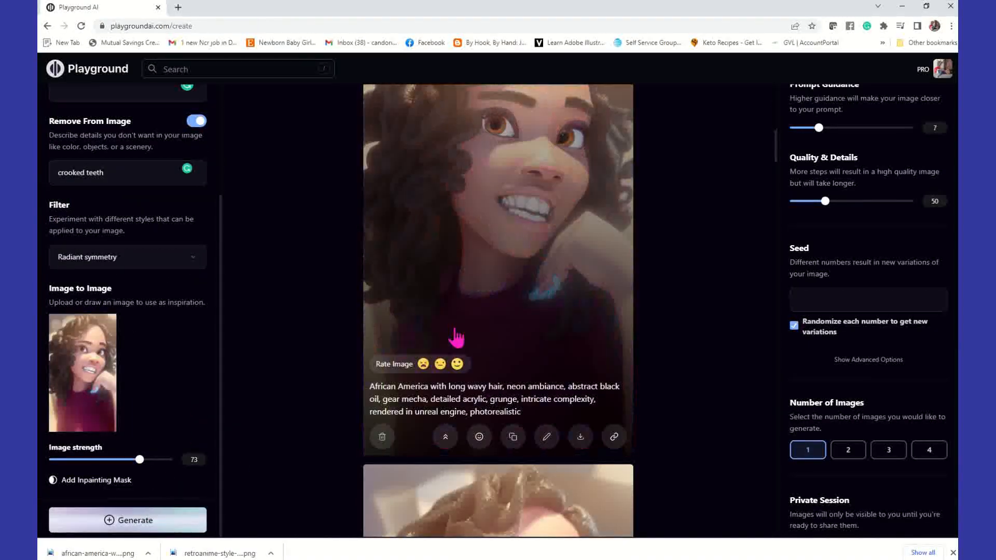
scroll(302, 318, "up", 6)
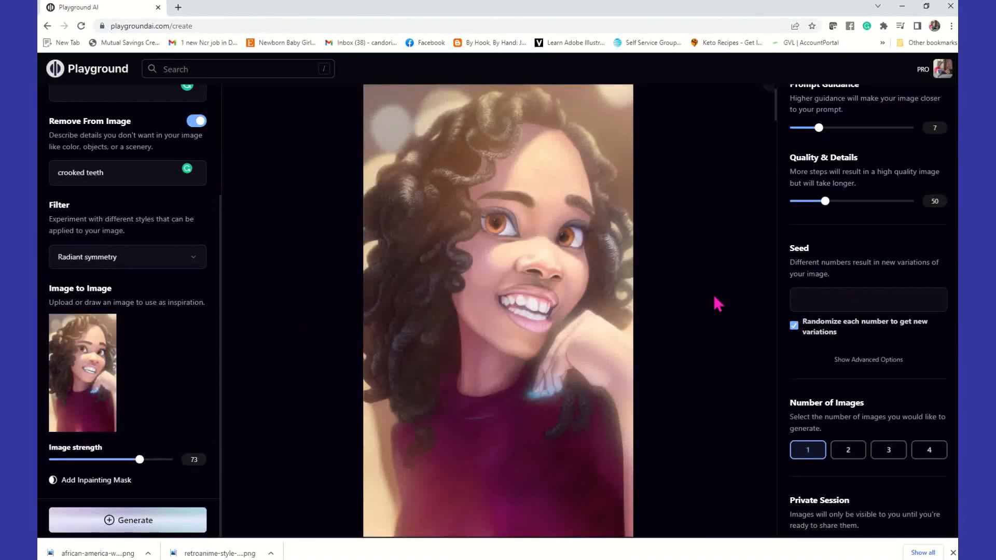
Upscale the Radiant symmetry image by 4x, look over the preview, and dismiss it without downloading
scroll(487, 497, "down", 3)
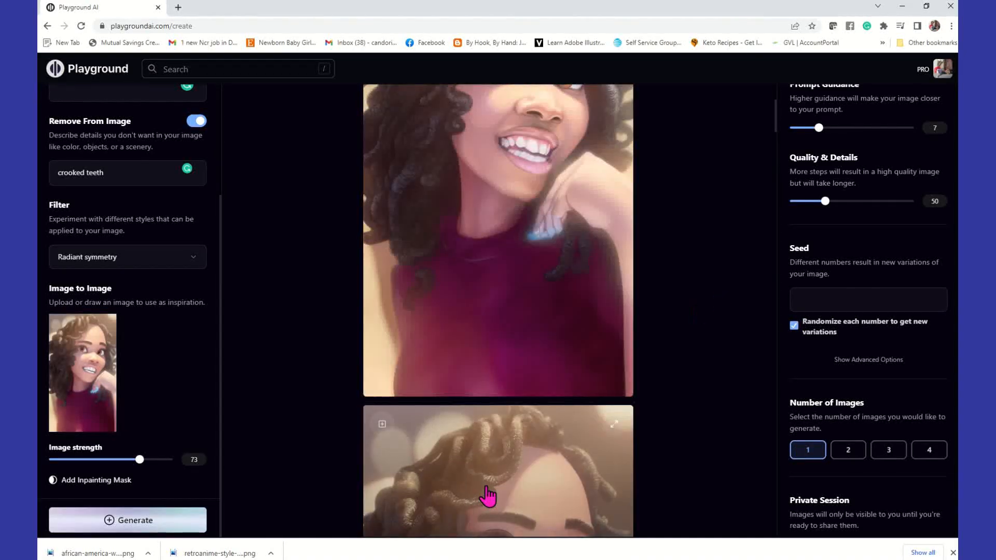
left_click(445, 379)
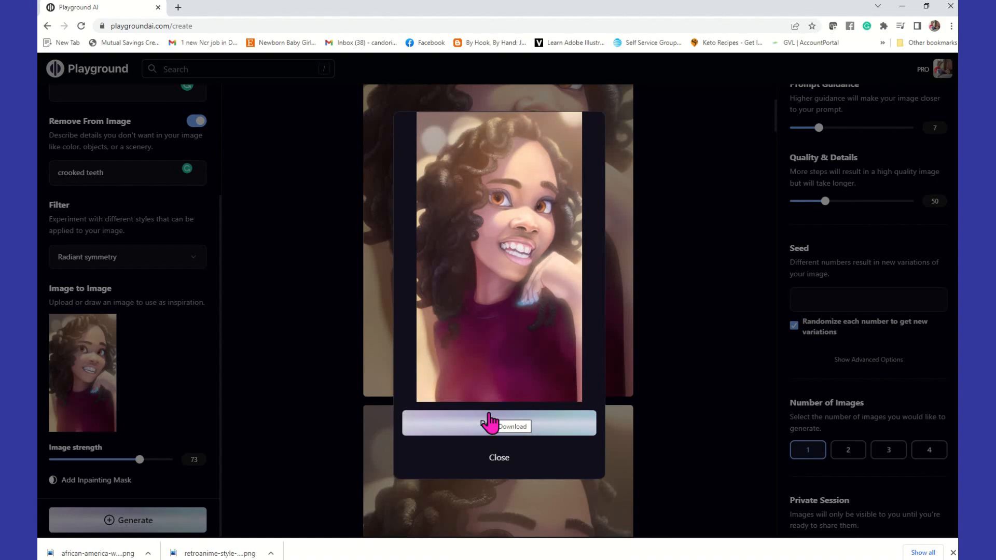
left_click(506, 470)
Run face restoration on the Radiant symmetry image, download the result, and close the preview
mouse_move(444, 394)
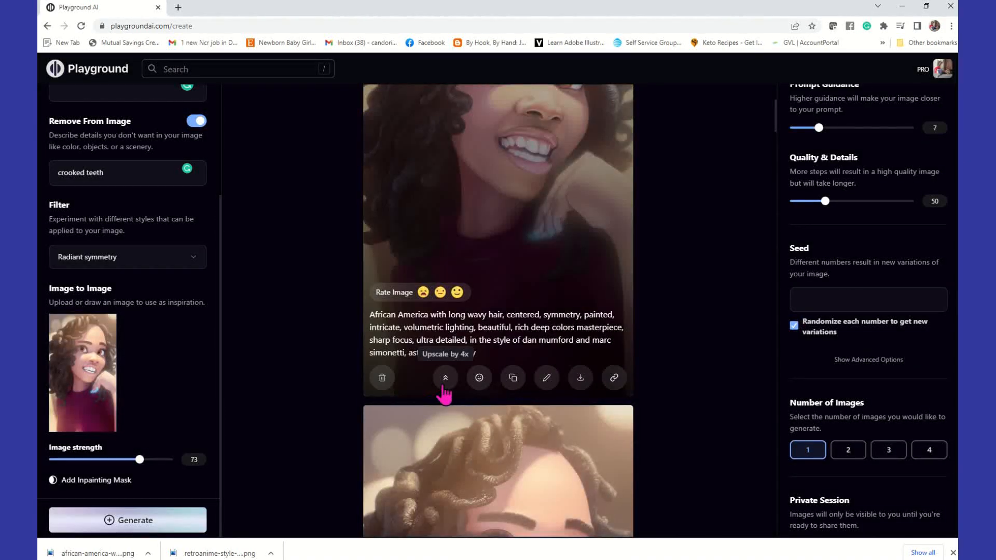
left_click(480, 378)
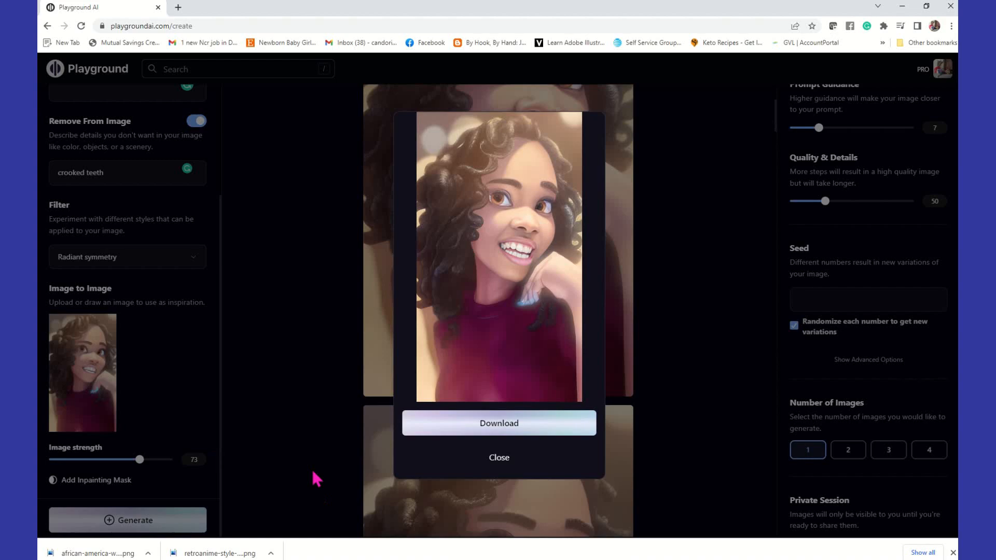
left_click(498, 428)
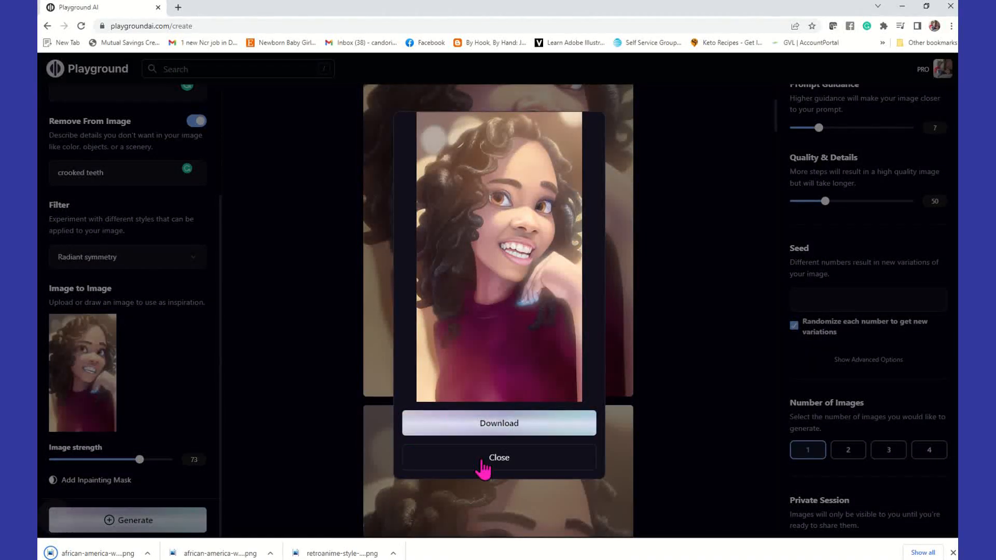
left_click(498, 458)
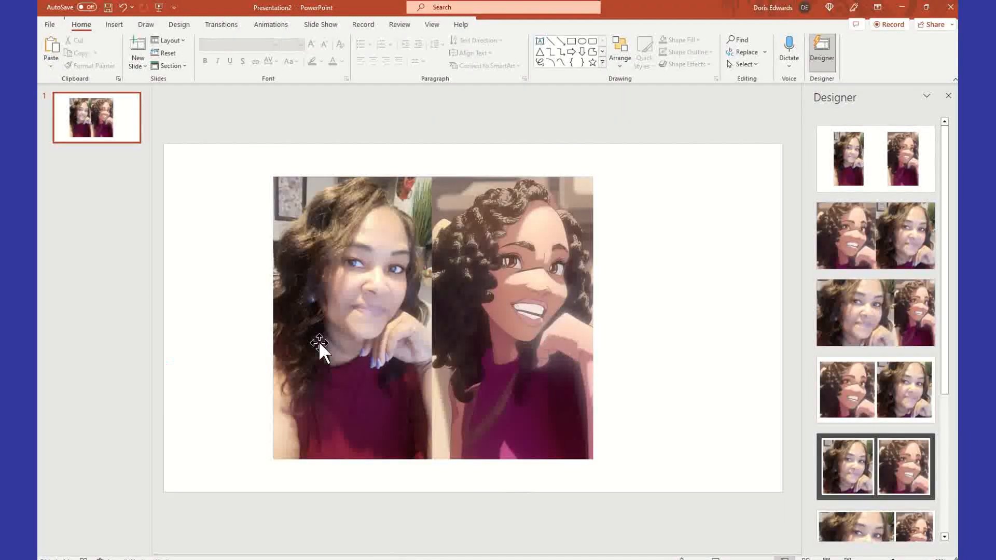
Switch to PowerPoint and shift the original photo and the cartoon portrait side by side to the slide's left edge
left_click_drag(397, 216, 289, 216)
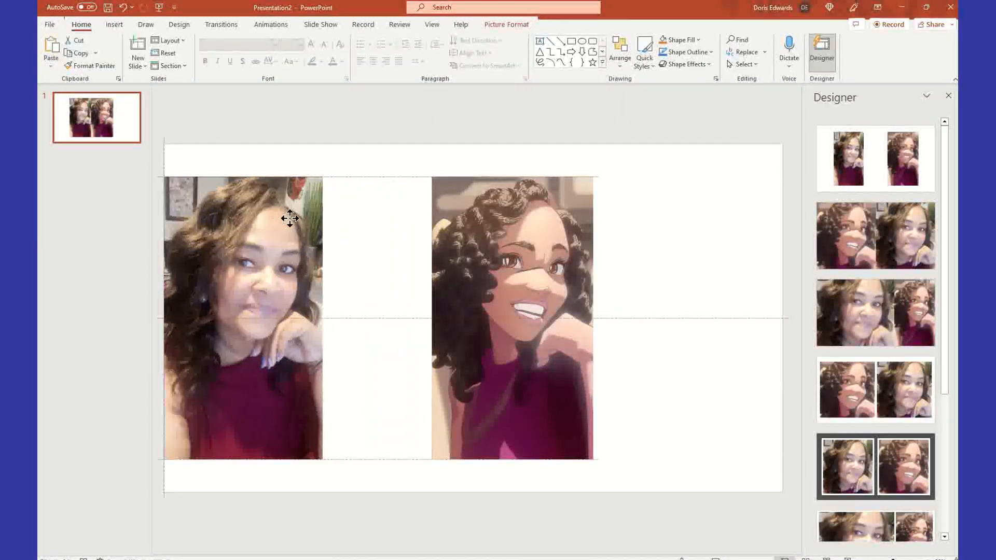
left_click_drag(493, 222, 384, 224)
Insert the downloaded centered-symmetry PNG from Downloads and fit it beside the second portrait at 6.08" high by 3.48" wide
left_click(114, 24)
left_click(112, 61)
left_click(129, 97)
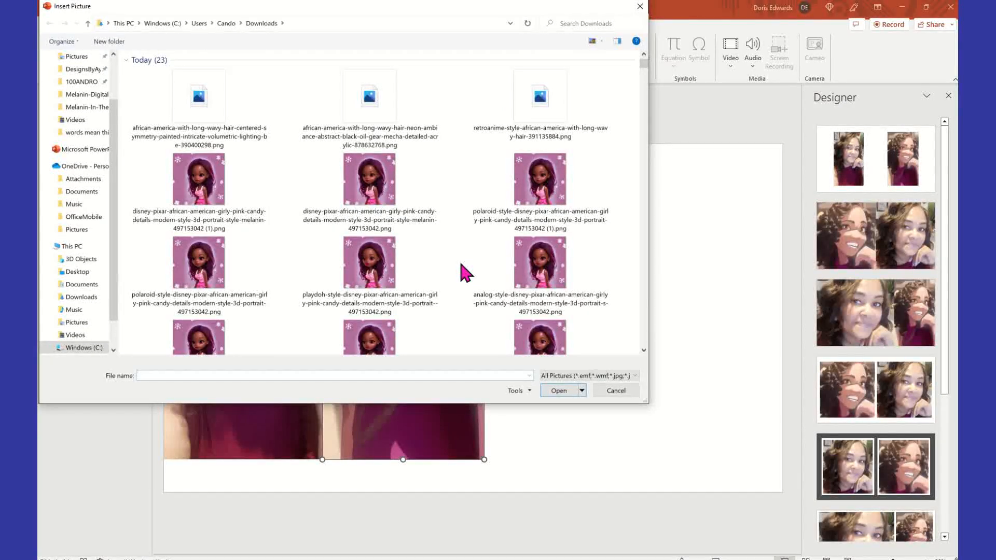
left_click(207, 145)
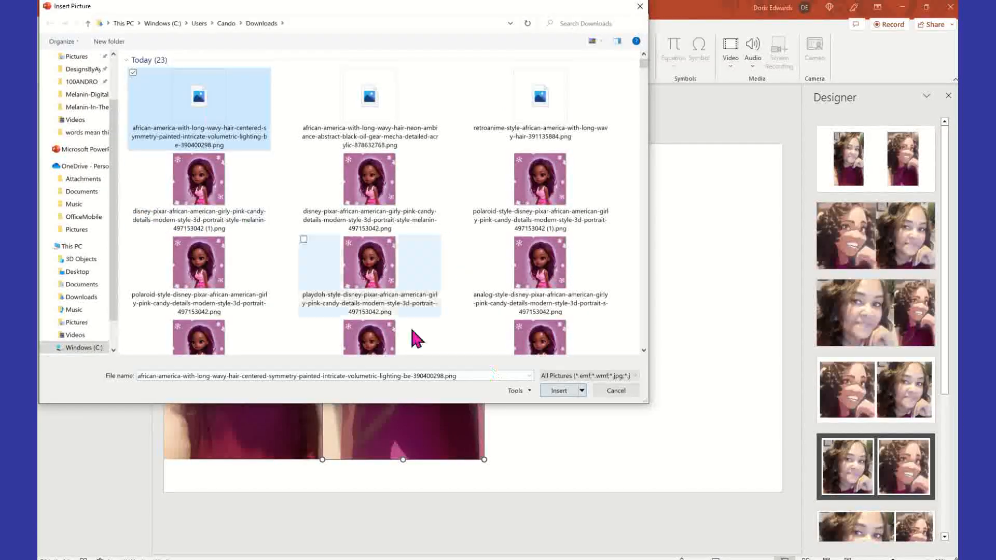
left_click(571, 393)
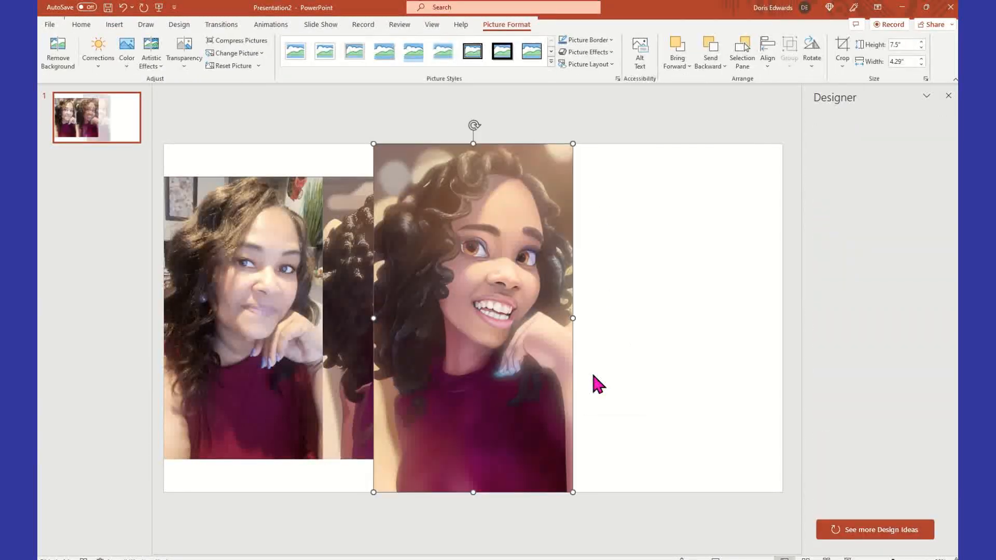
left_click_drag(572, 144, 573, 238)
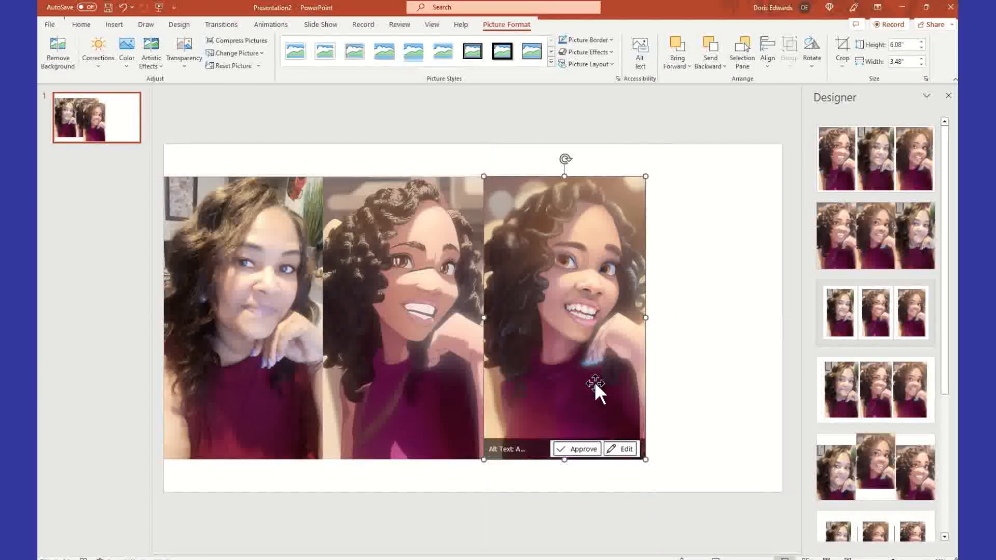
left_click(650, 500)
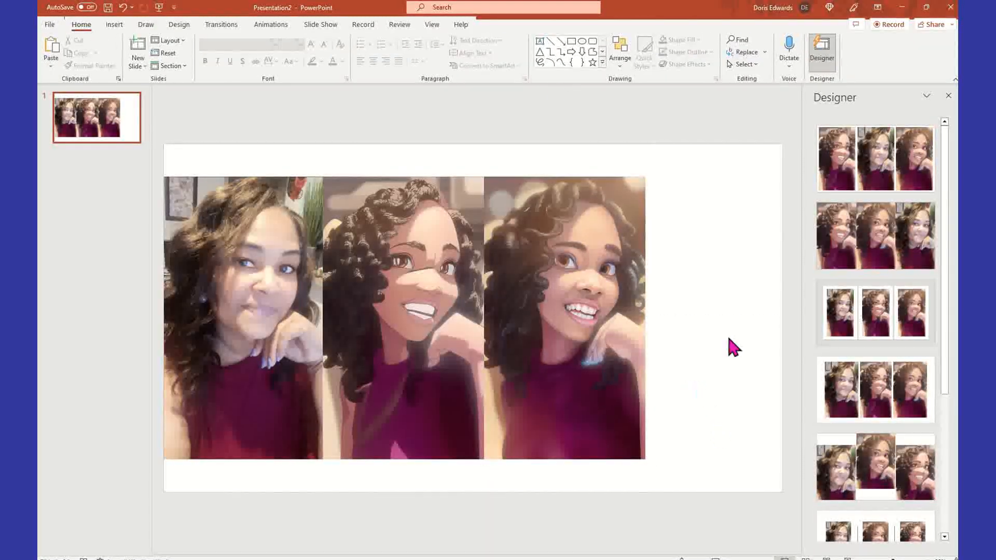
Insert the downloaded neon-ambiance gear-mecha PNG from Downloads onto the same slide
left_click(113, 26)
left_click(117, 63)
left_click(155, 98)
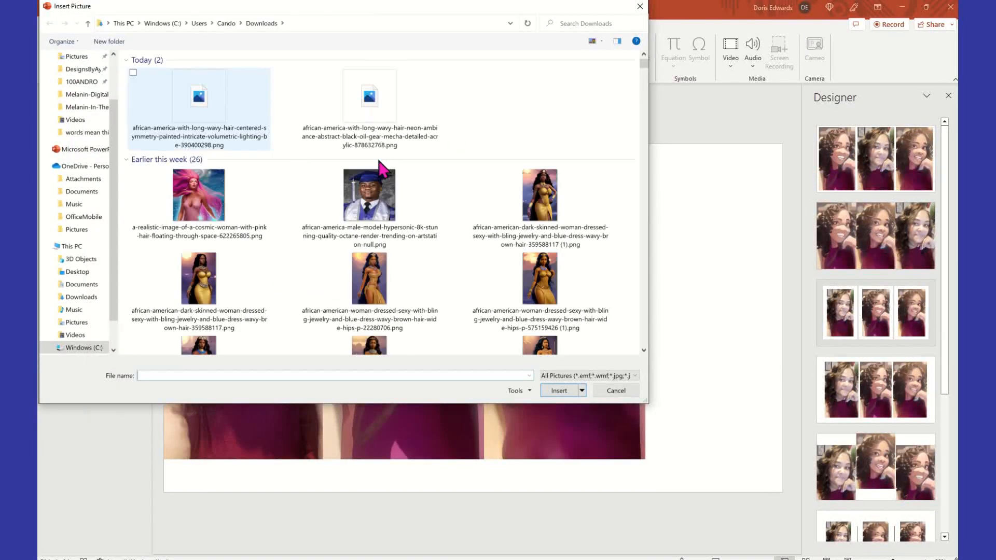
left_click(375, 91)
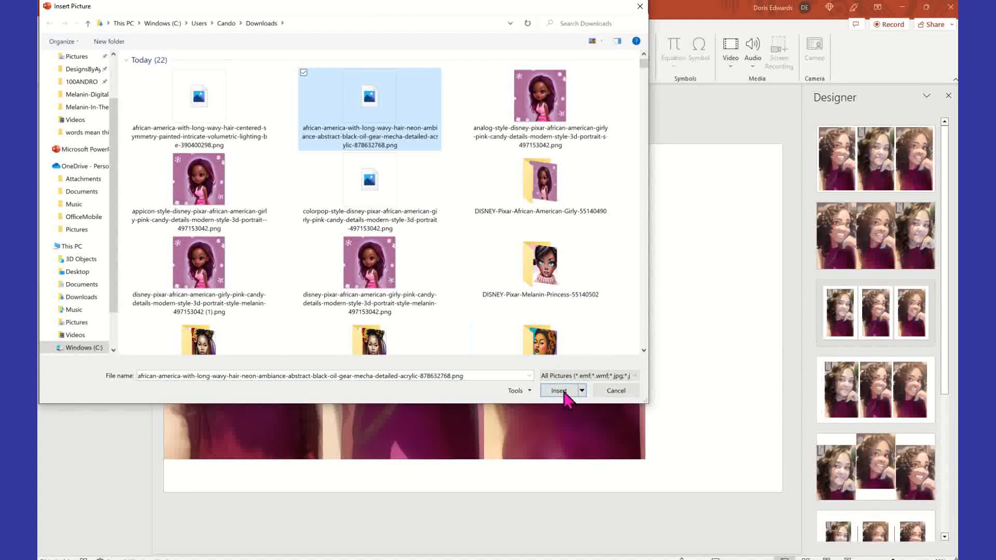
left_click(565, 390)
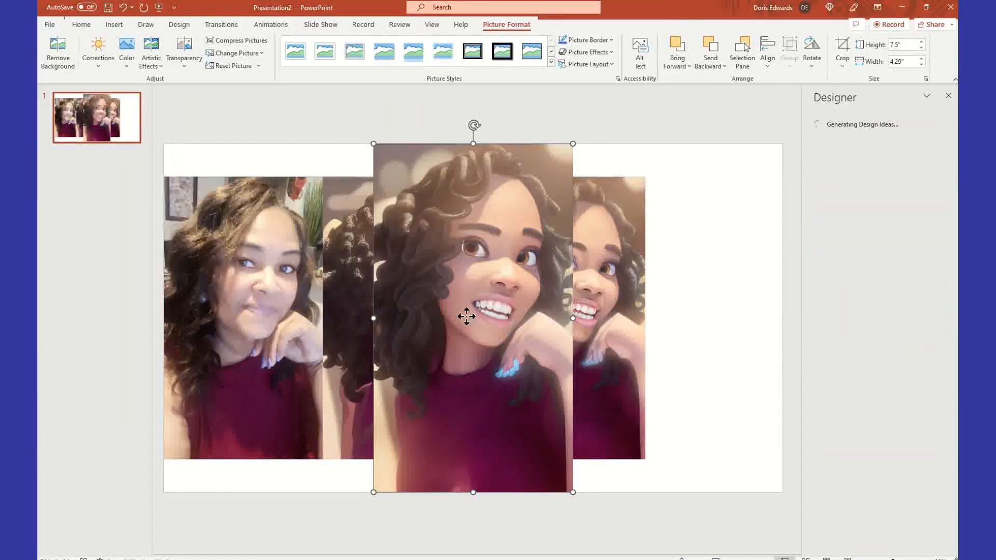
Resize the neon-ambiance portrait to 6.08" high by 3.48" wide and place it flush beside the third portrait as the fourth in the row
left_click_drag(461, 317, 334, 295)
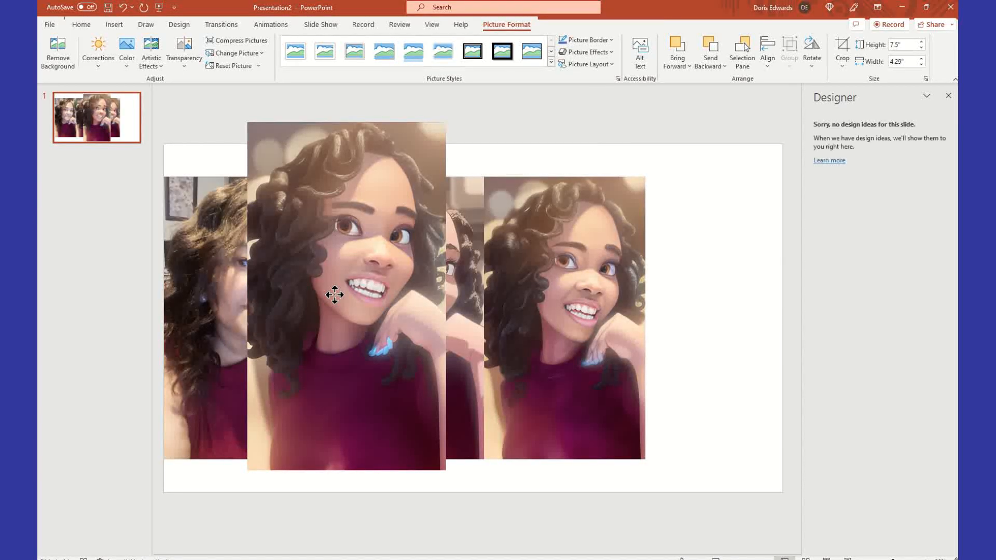
left_click(335, 295)
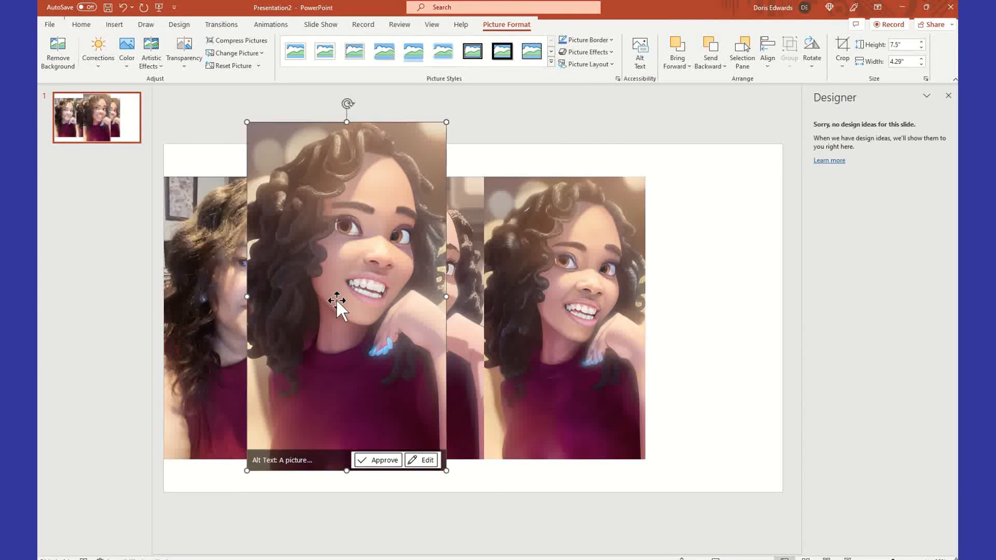
left_click_drag(445, 123, 421, 168)
left_click_drag(360, 242, 755, 258)
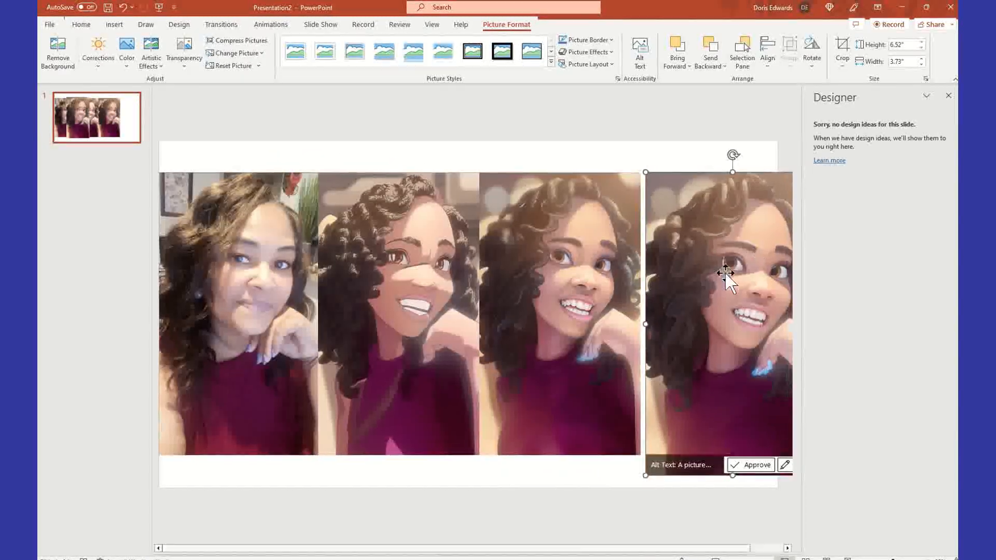
left_click_drag(720, 235, 716, 231)
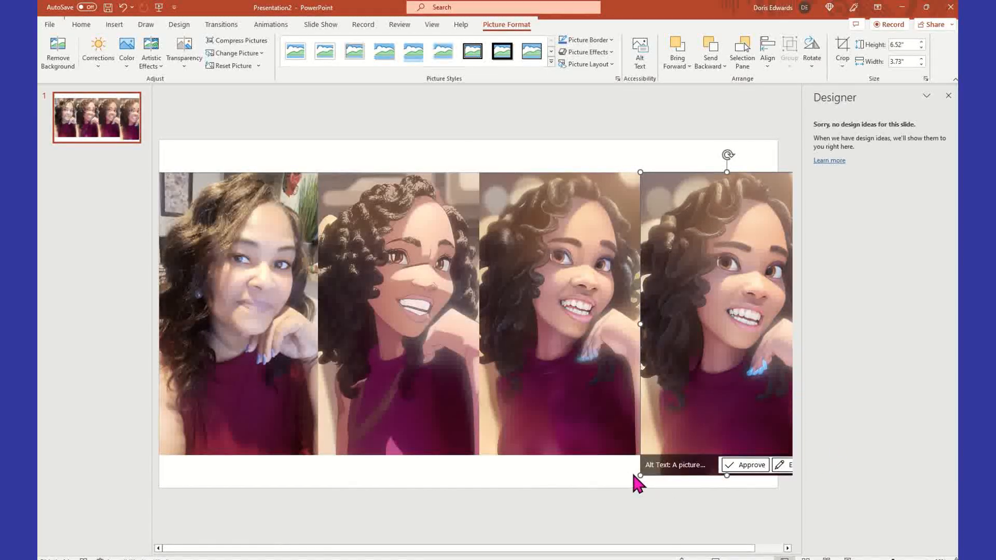
left_click_drag(640, 474, 652, 417)
key("Left")
key("Left")
key("Left")
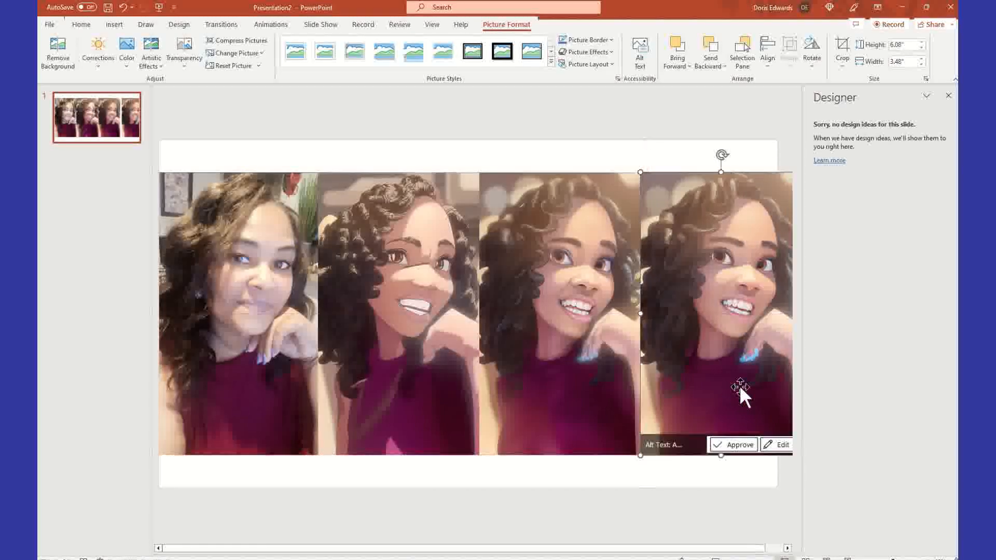
Shift all four portraits slightly to the left, keeping them edge to edge, so the row is more centered on the slide
left_click_drag(251, 327, 243, 325)
left_click_drag(383, 327, 379, 325)
left_click_drag(525, 320, 518, 318)
left_click_drag(674, 322, 660, 318)
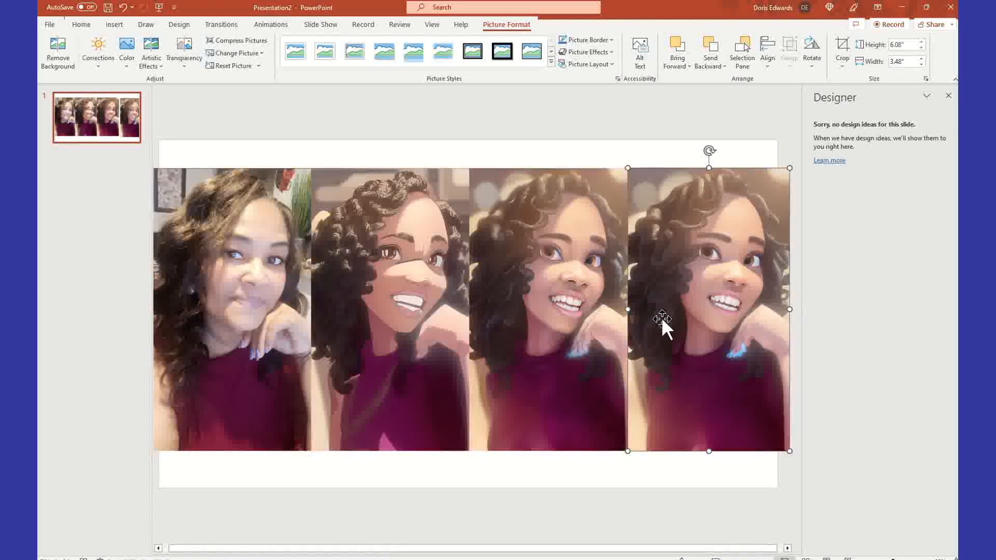
left_click(730, 141)
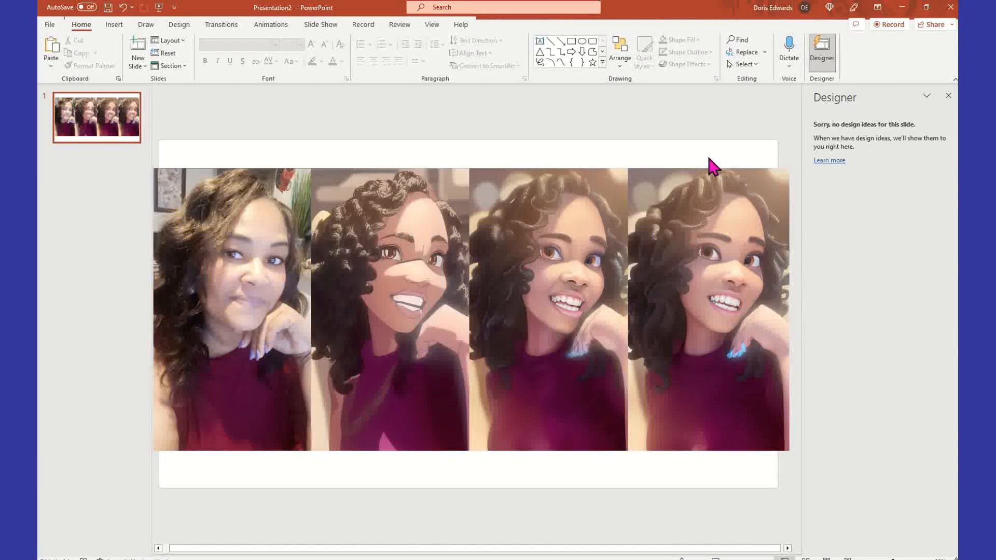
left_click(720, 302)
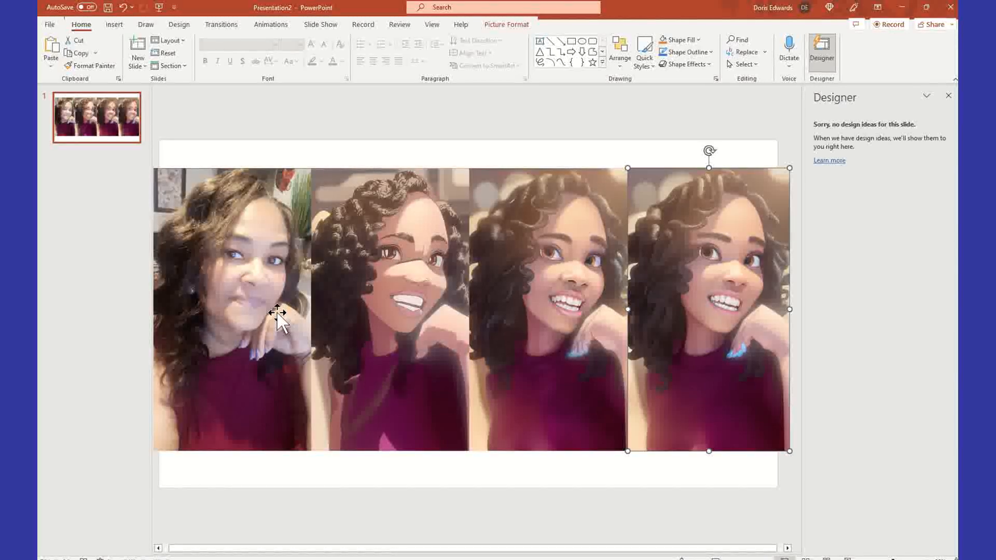
left_click(502, 257)
left_click(415, 265)
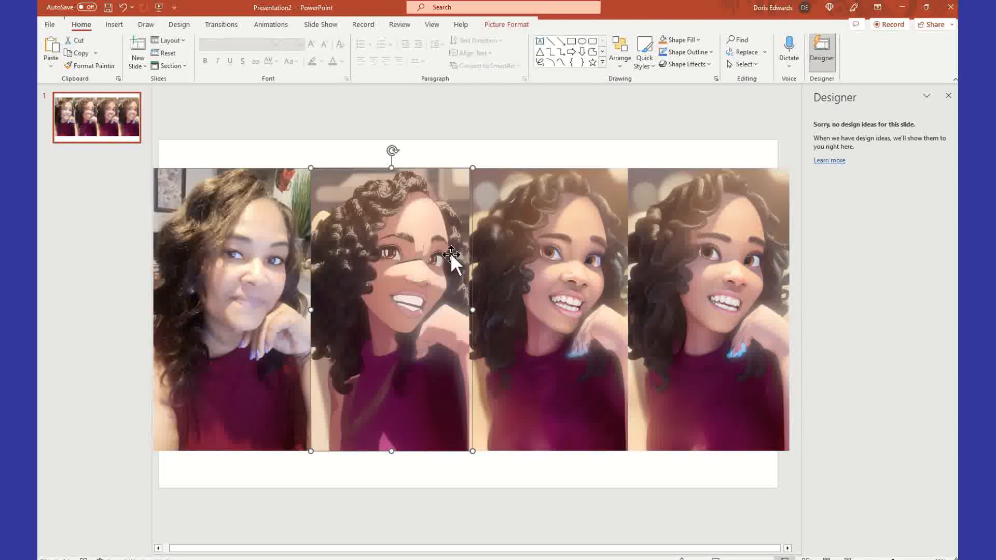
left_click(443, 150)
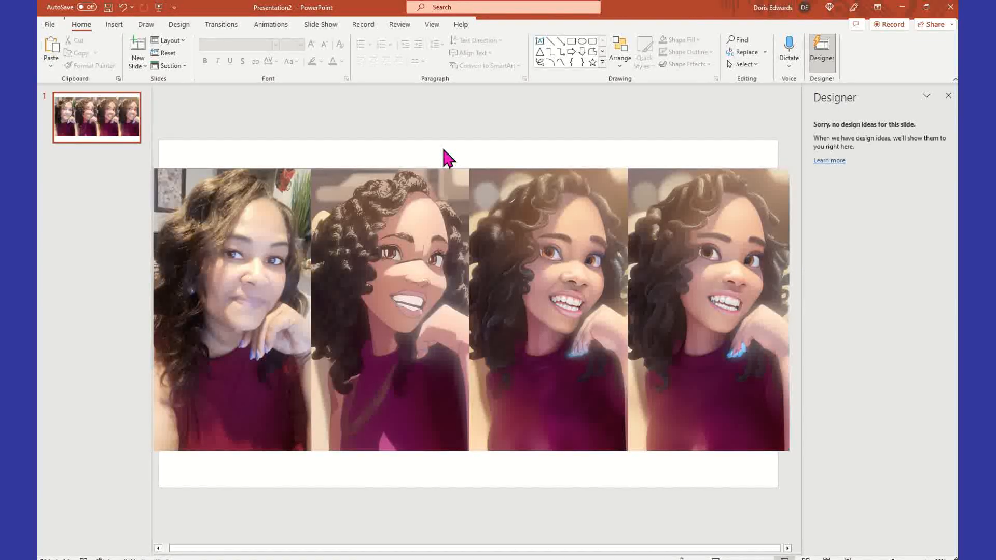
Shrink the original photo and the first cartoon portrait slightly, keeping them adjacent with the photo at the slide's left edge
left_click(239, 278)
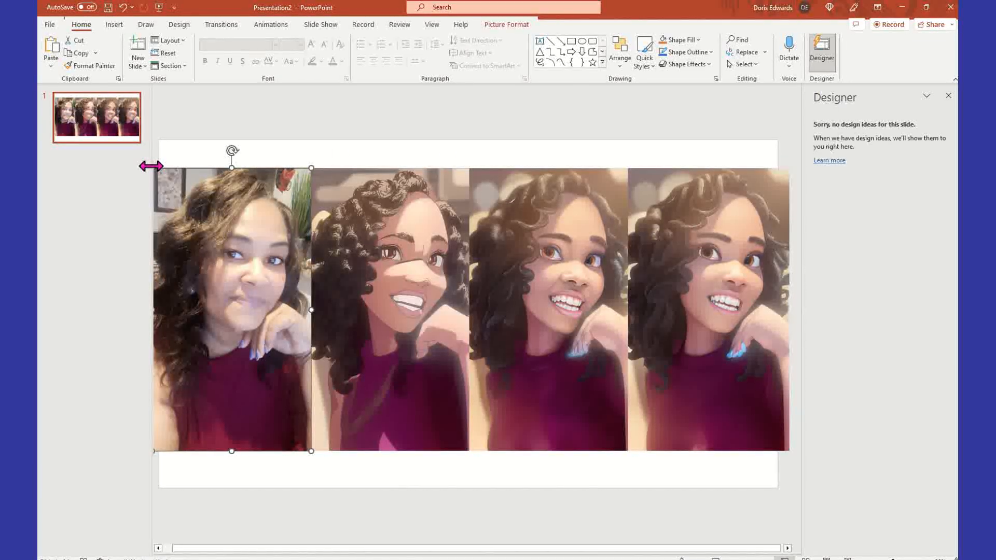
left_click_drag(154, 166, 175, 180)
left_click(400, 223)
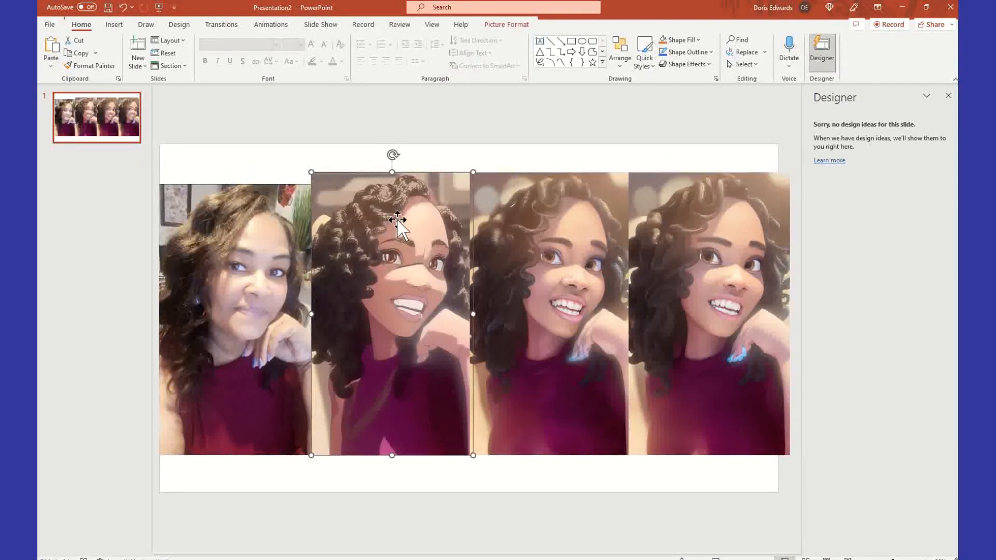
left_click_drag(312, 171, 331, 209)
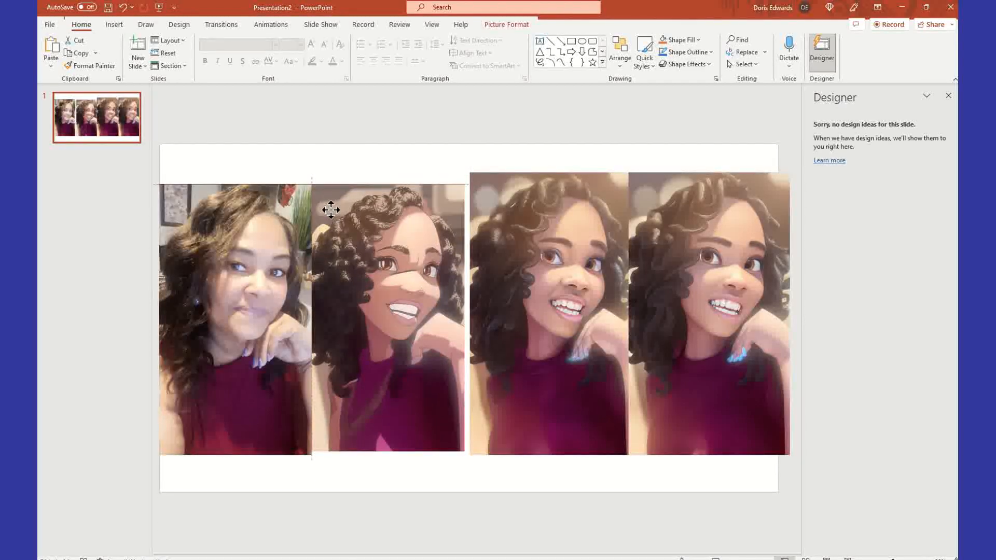
Move and shrink the last two portraits to match the first two so the whole row fits on the slide
left_click_drag(545, 197, 538, 208)
mouse_move(625, 466)
left_mouse_down()
mouse_move(611, 438)
mouse_move(616, 449)
left_mouse_up()
left_click_drag(746, 322, 725, 327)
left_click_drag(782, 467, 771, 450)
left_click(742, 466)
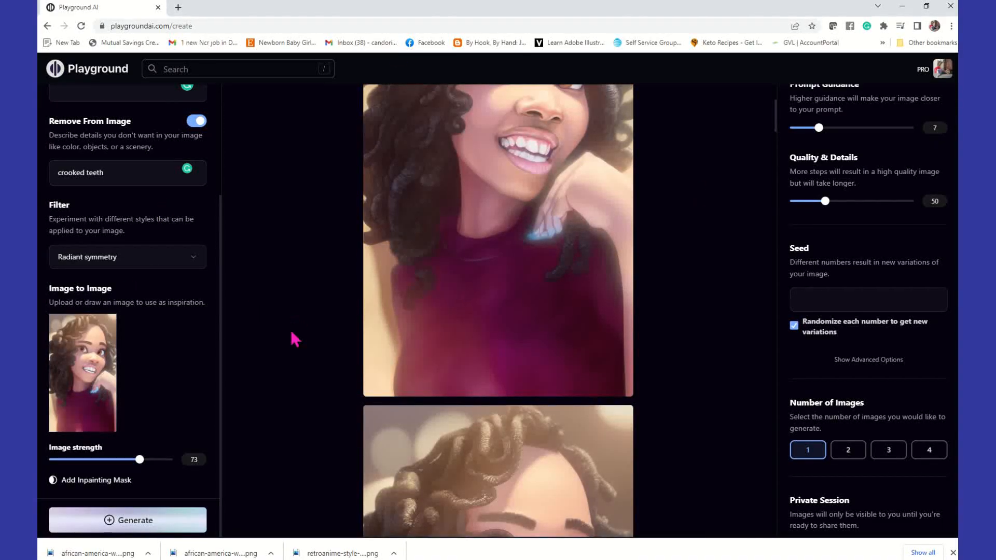
Return to Playground and review the generated portraits, comparing the prompts of the Radiant symmetry and Neon Mecha images
scroll(386, 303, "up", 3)
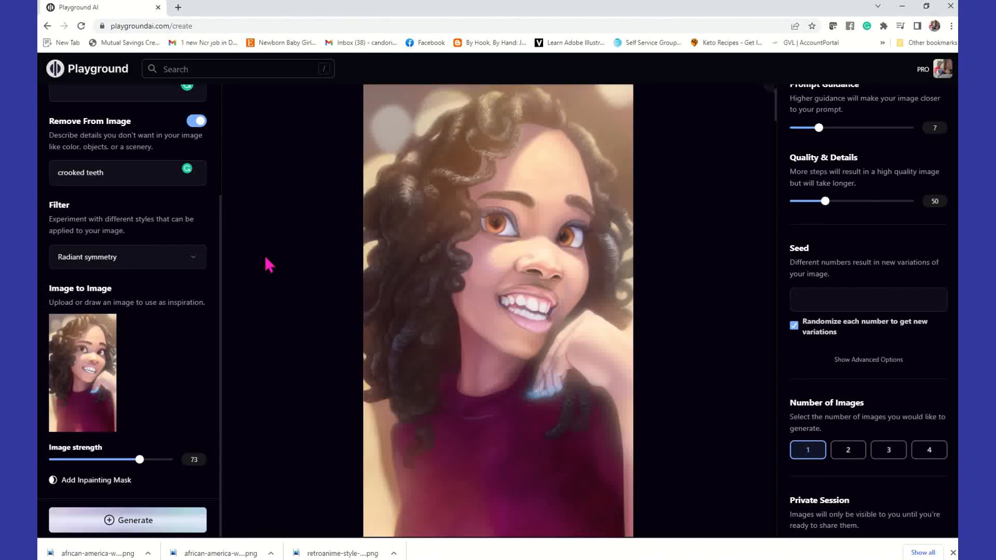
scroll(451, 284, "up", 1)
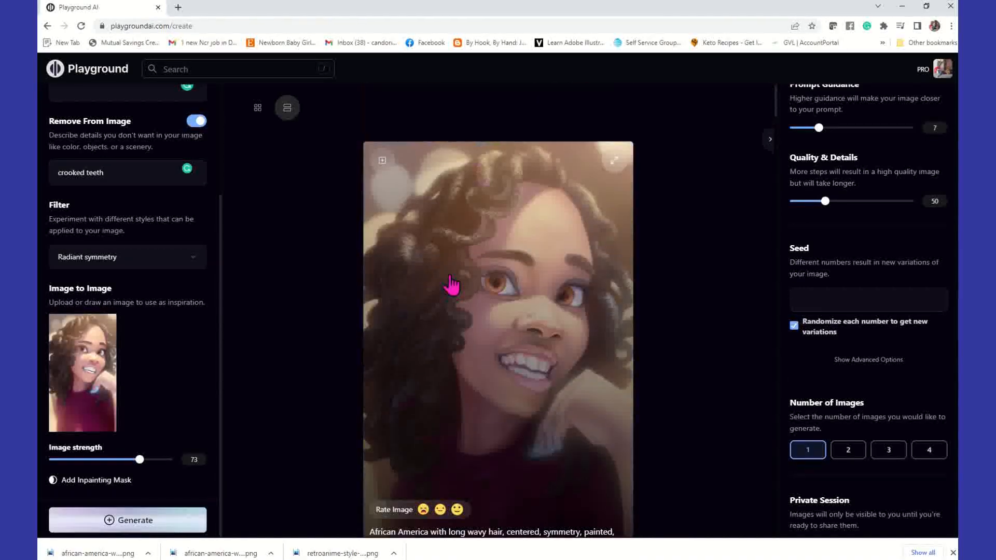
scroll(451, 284, "down", 5)
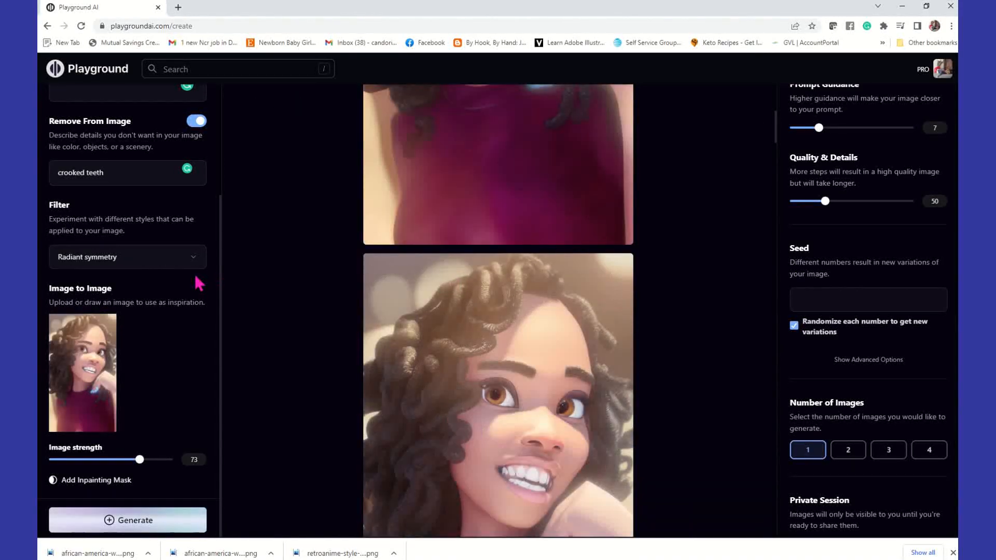
scroll(276, 275, "down", 8)
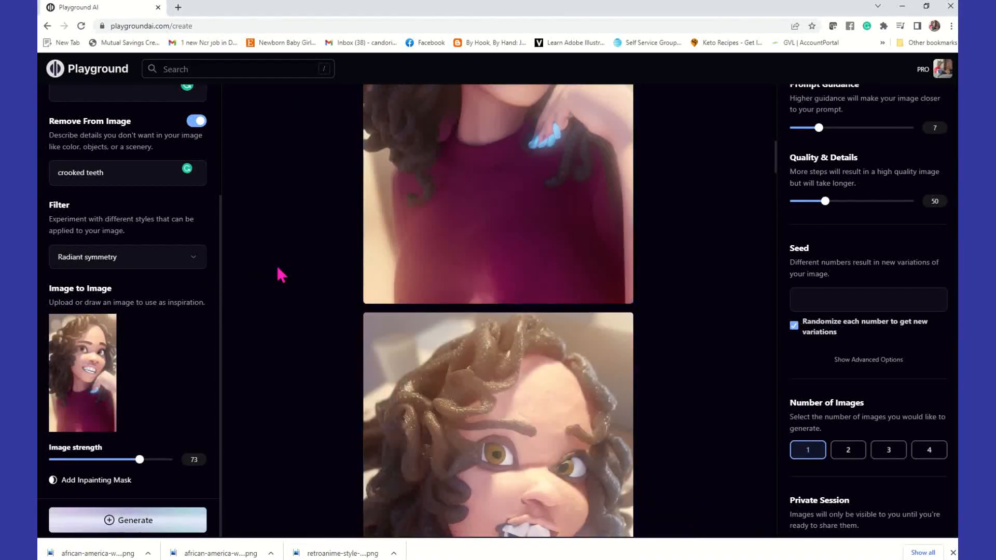
mouse_move(480, 238)
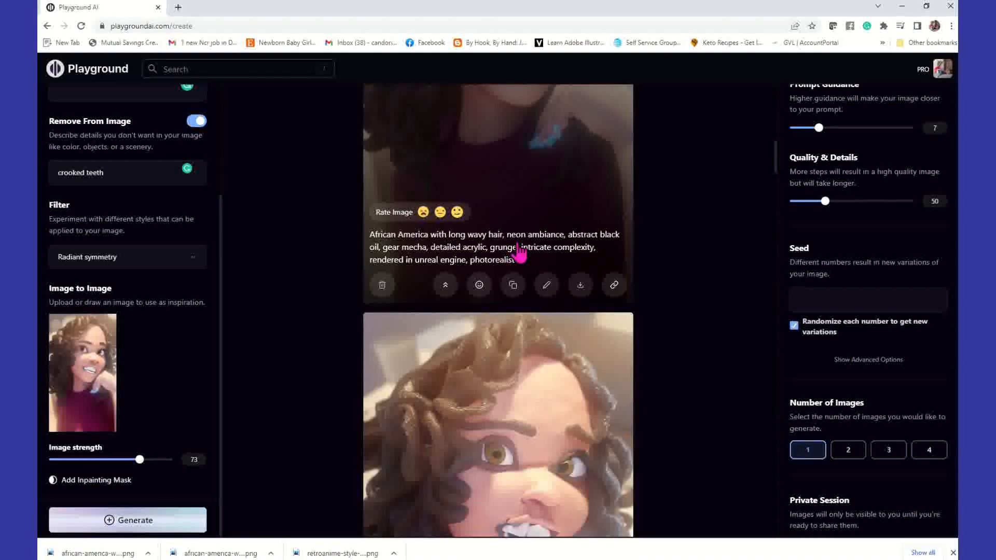
scroll(538, 190, "up", 10)
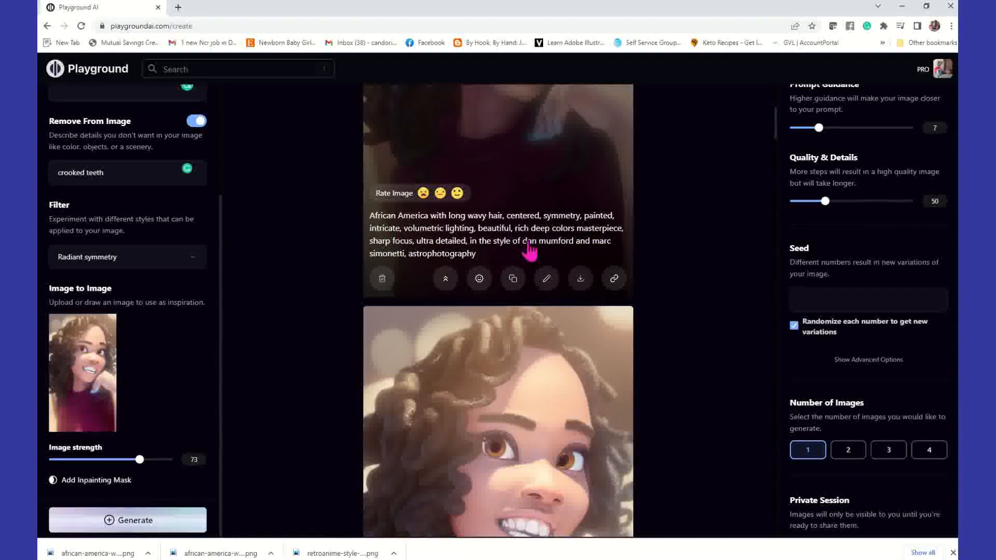
scroll(529, 249, "down", 4)
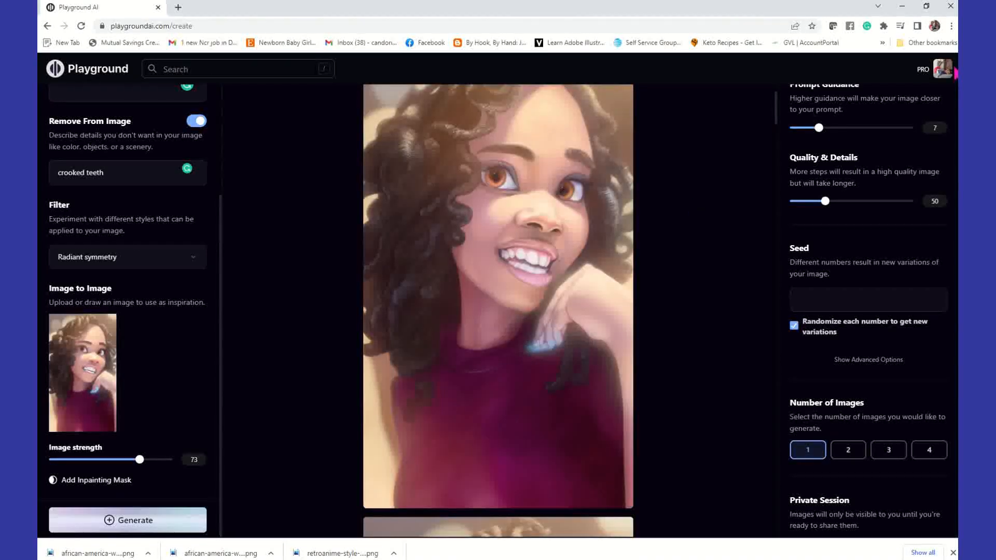
Open your Playground profile in a new browser tab and switch to it
left_click(943, 72)
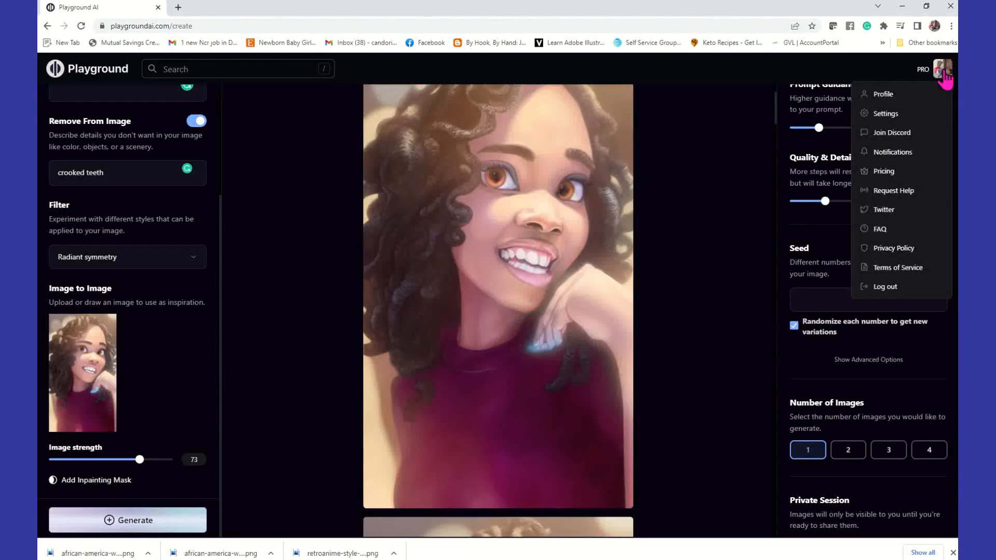
right_click(887, 95)
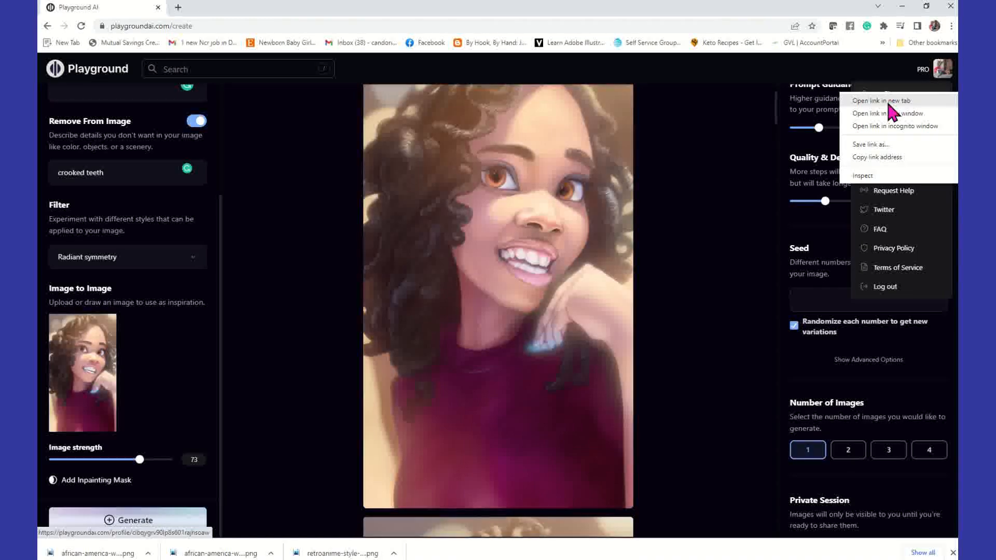
left_click(885, 100)
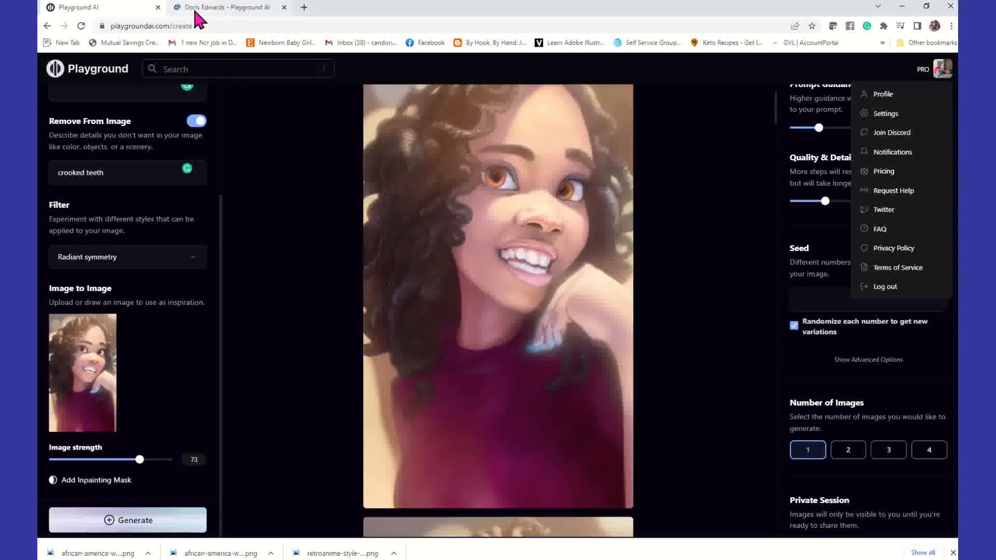
left_click(240, 11)
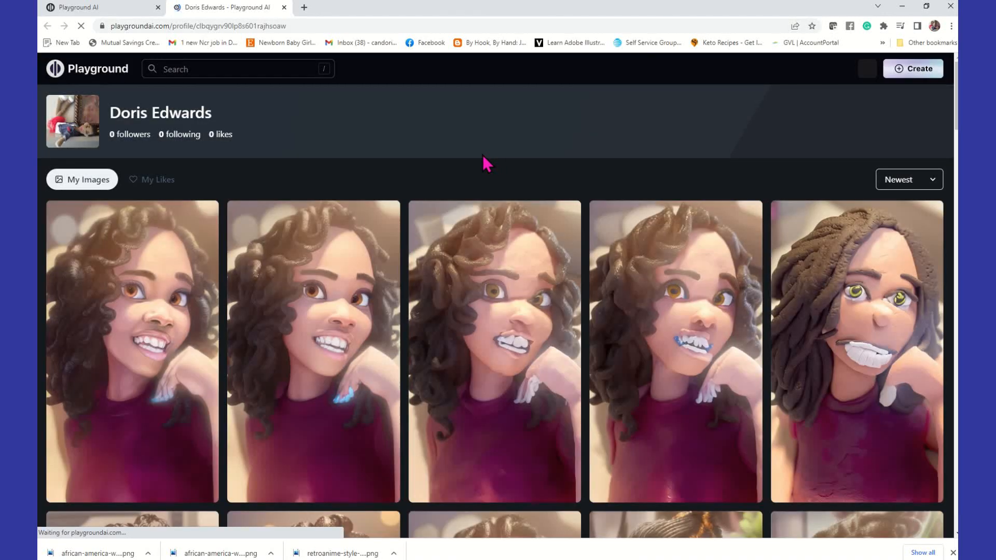
Review the prompt and filter details of the two newest portraits, Radiant symmetry and Neon Mecha, and return to the profile gallery
left_click(180, 275)
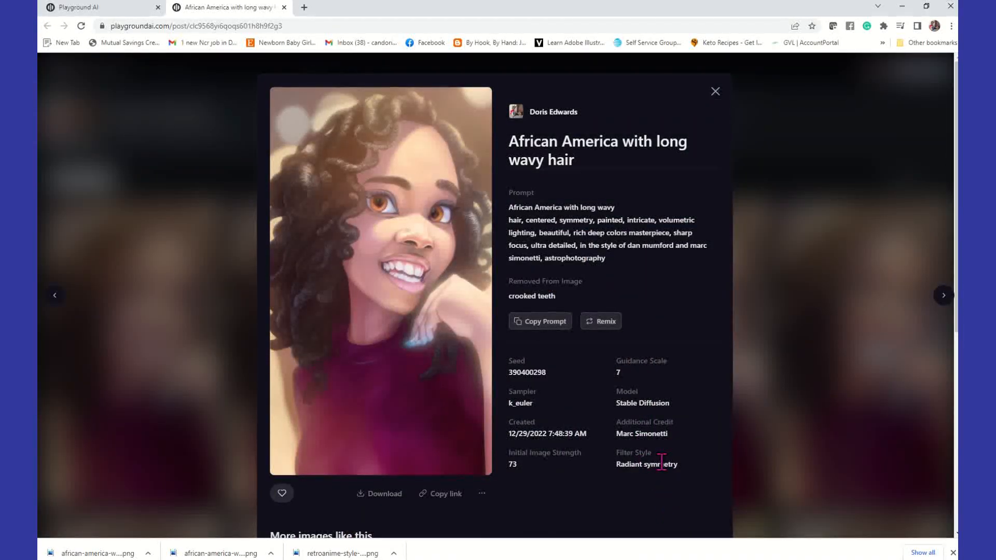
left_click(715, 92)
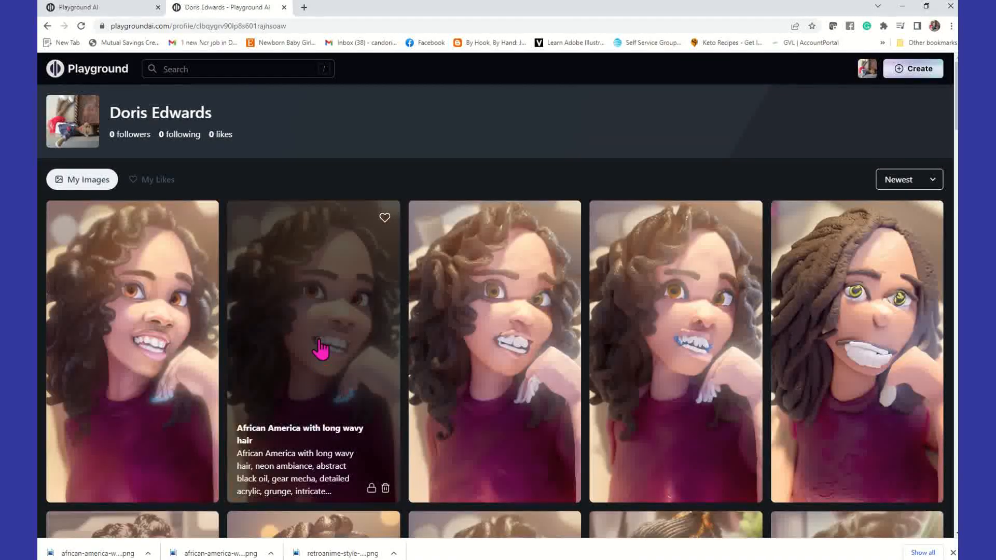
left_click(386, 431)
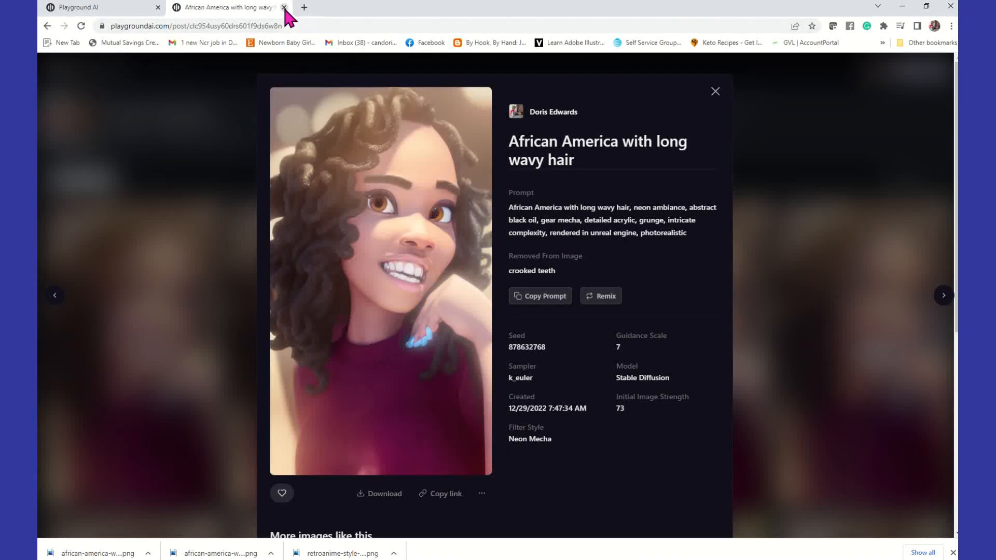
left_click(48, 26)
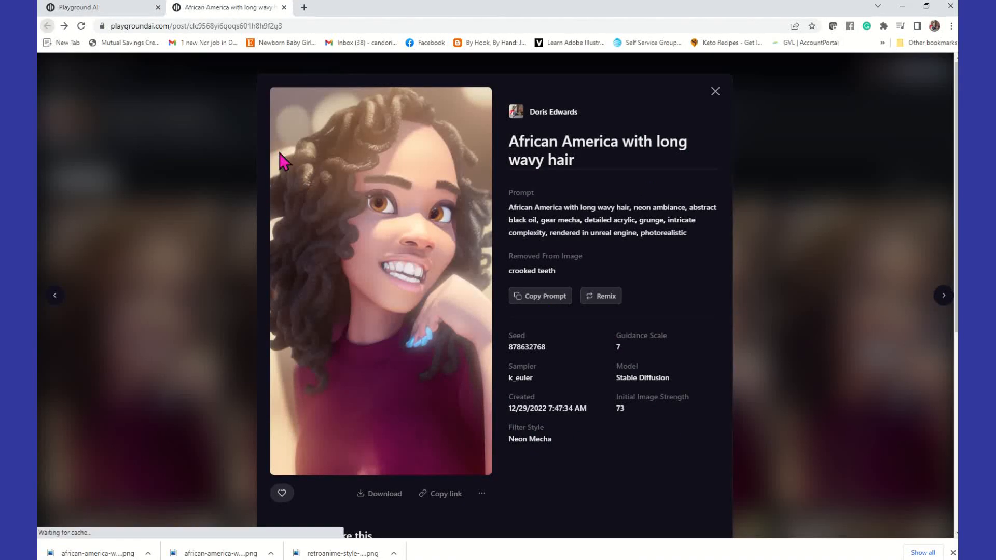
left_click(715, 93)
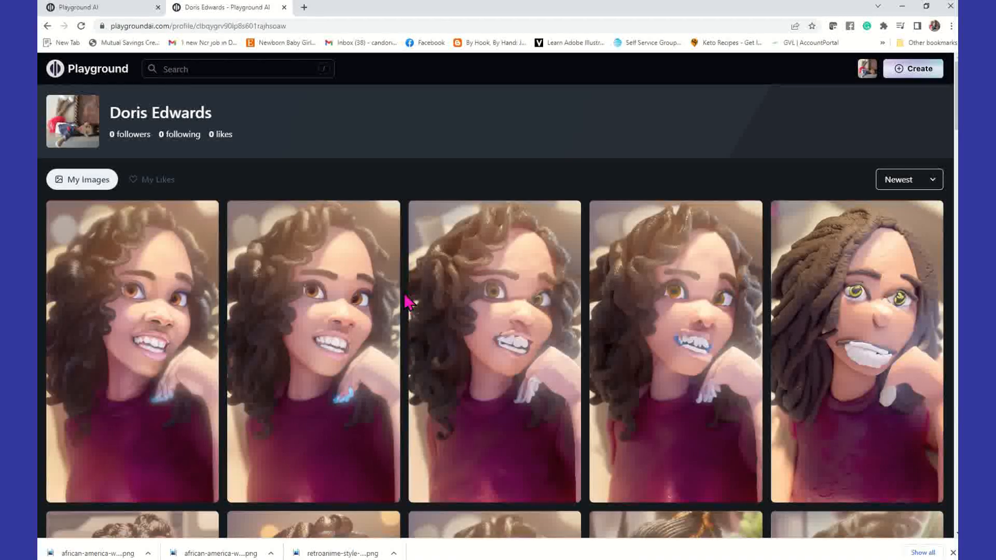
Delete the fifth, fourth and third portraits in the first row of My Images, including the Playdoh style ones
mouse_move(923, 492)
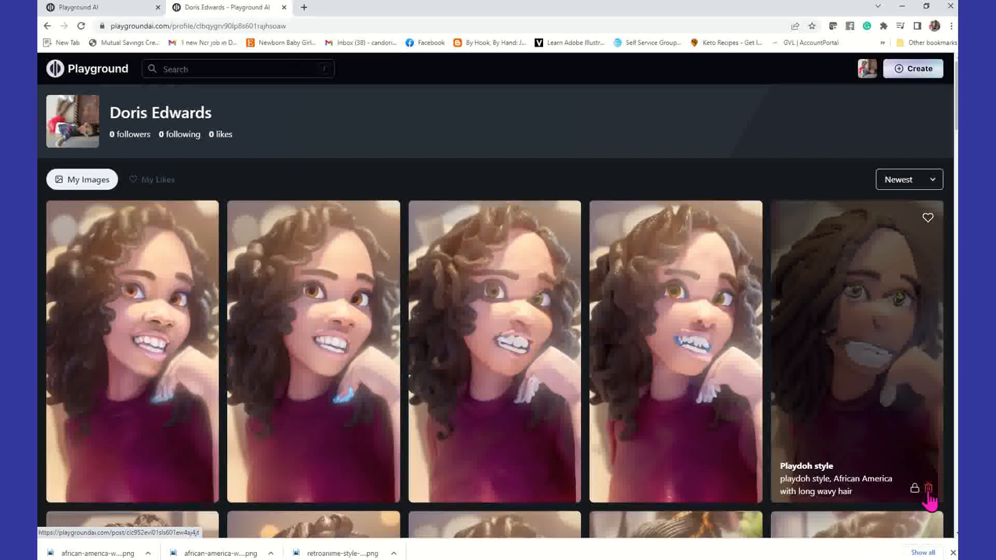
left_click(928, 490)
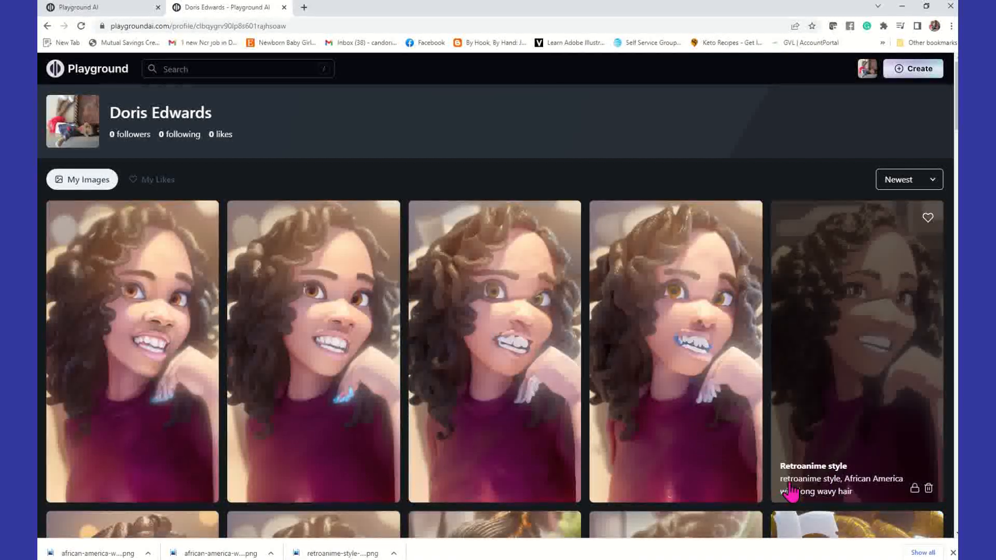
left_click(747, 489)
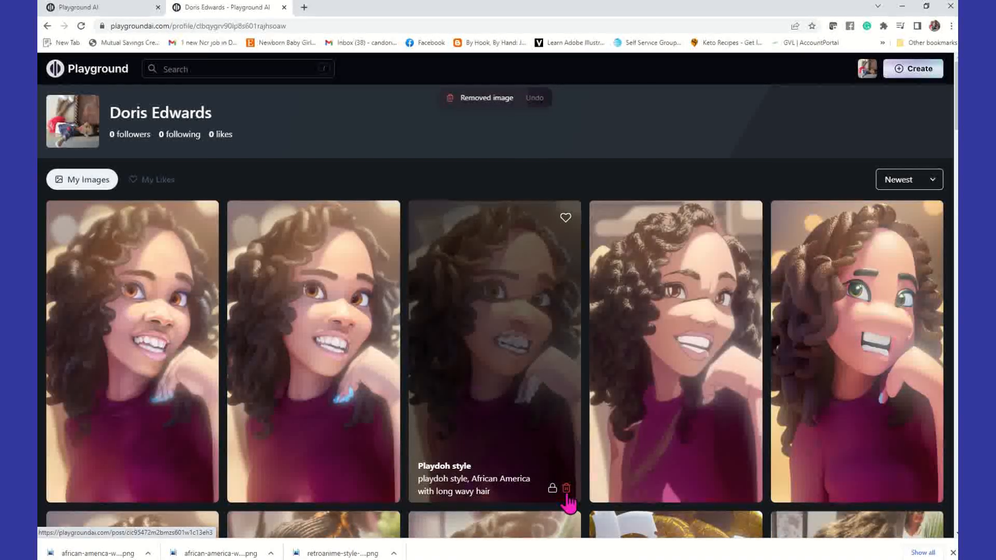
left_click(566, 490)
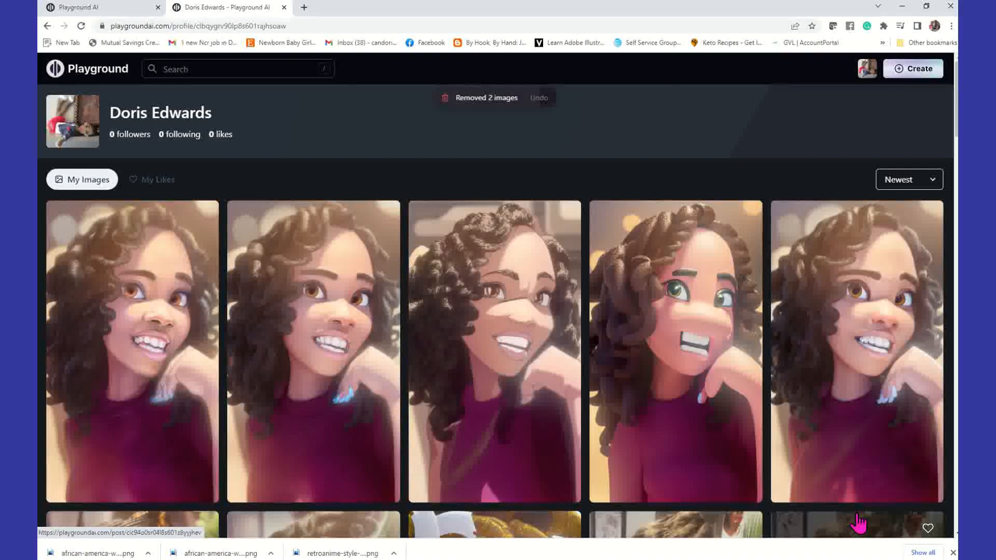
Delete the two Pltn style portraits with golden horns and with the odd headpiece and smile from the second row
scroll(533, 328, "down", 3)
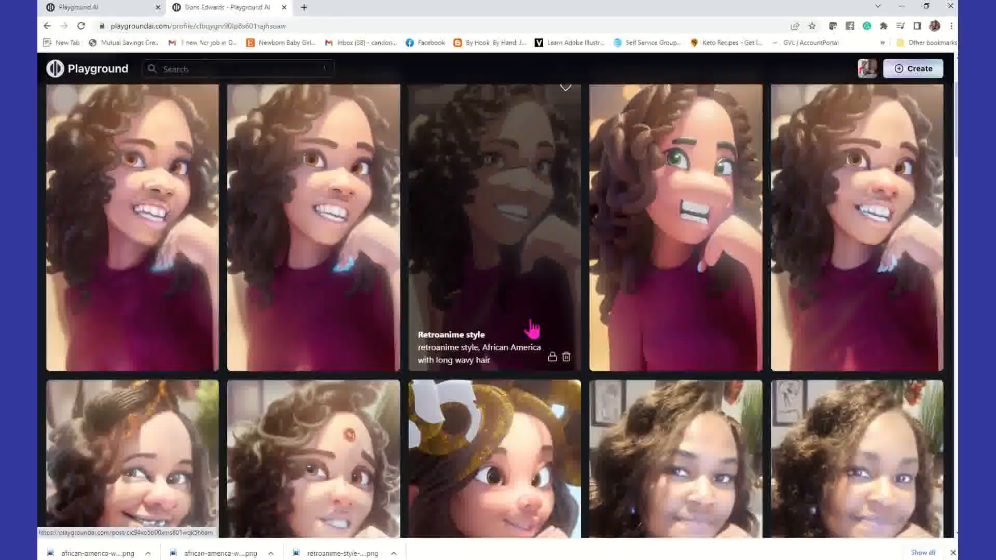
scroll(533, 329, "down", 2)
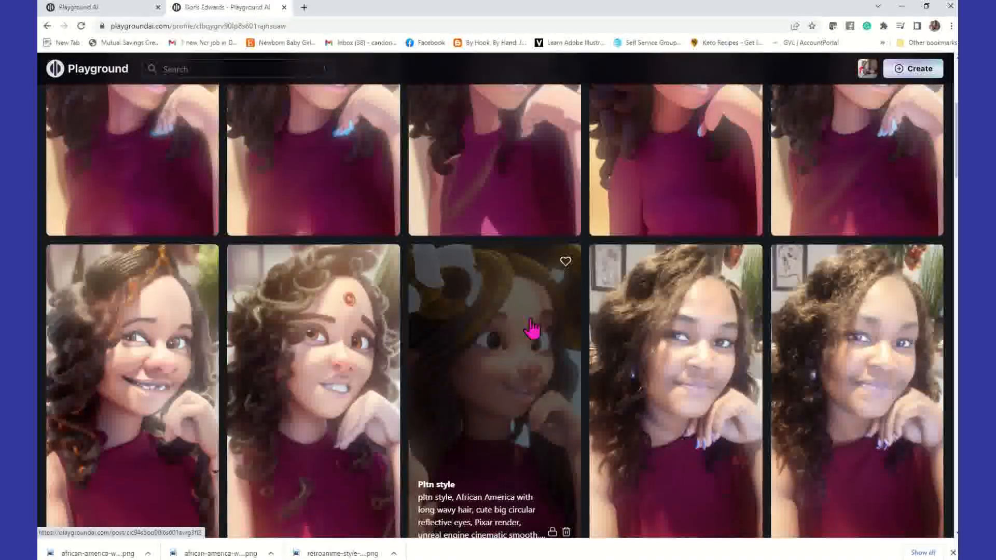
scroll(633, 407, "down", 1)
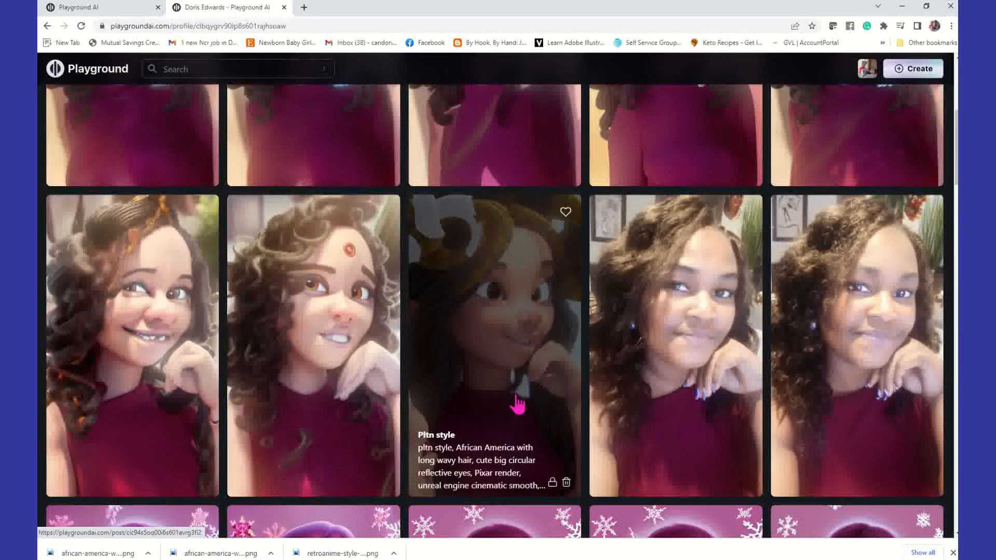
left_click(566, 483)
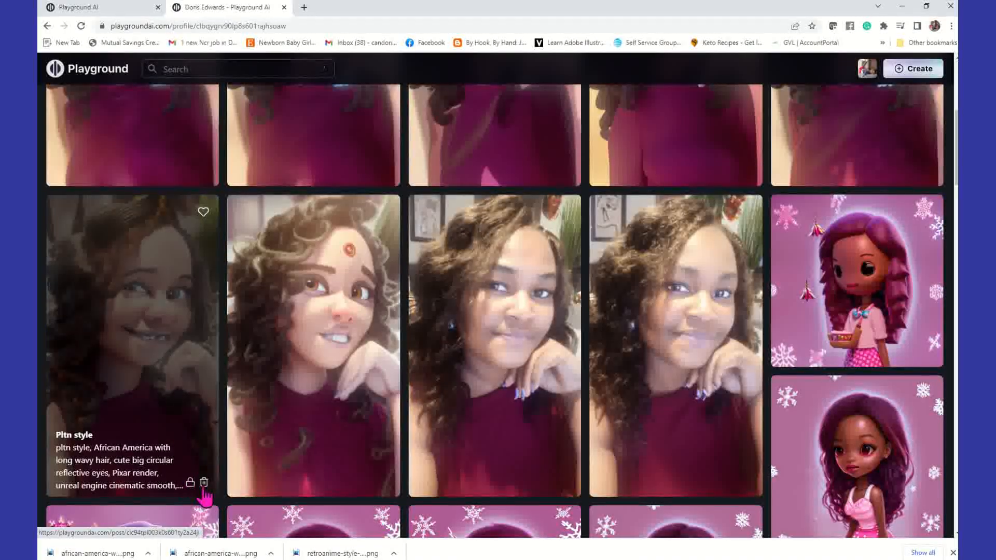
left_click(203, 482)
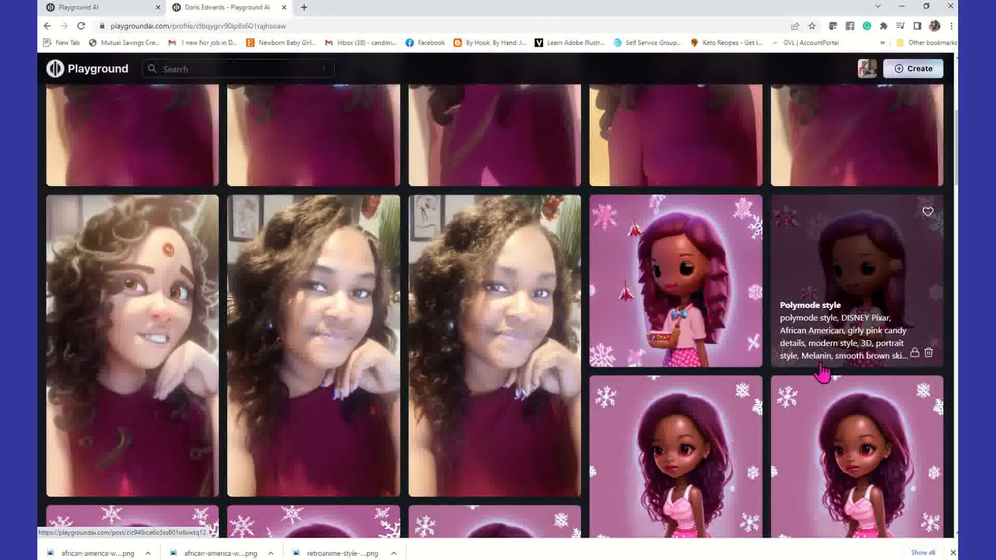
scroll(822, 373, "up", 2)
scroll(822, 373, "up", 5)
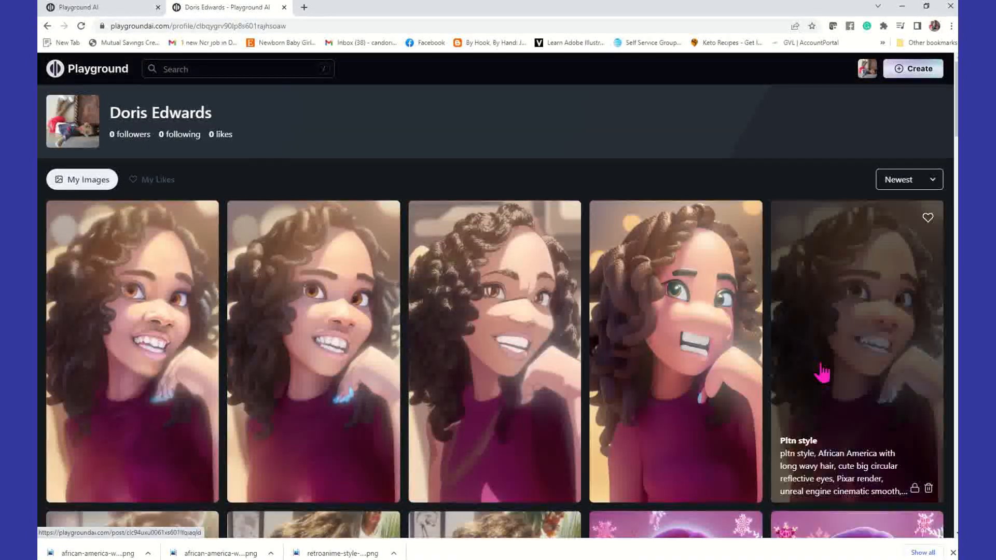
Bring up another browser window, go to youtube.com and open your own YouTube channel
left_click(133, 8)
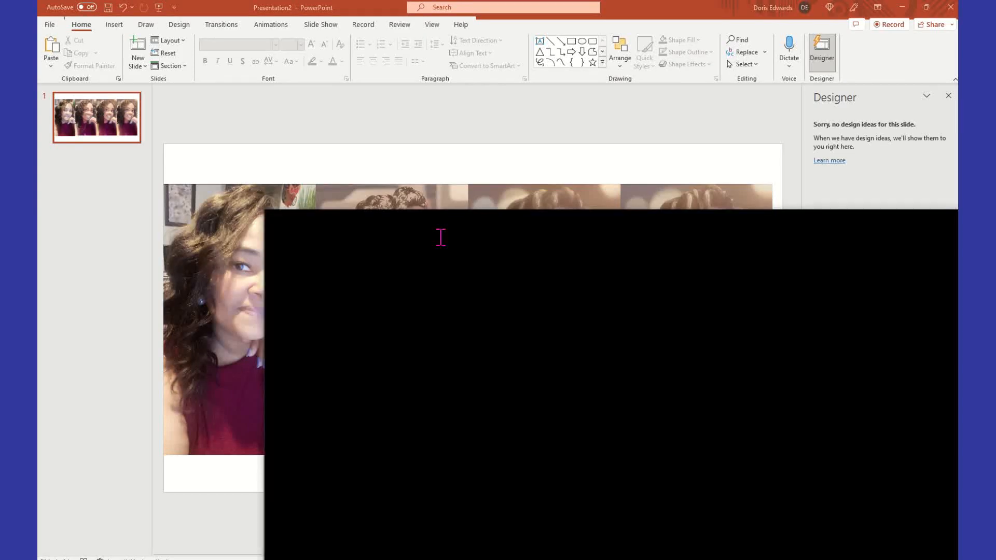
left_click_drag(439, 236, 197, 52)
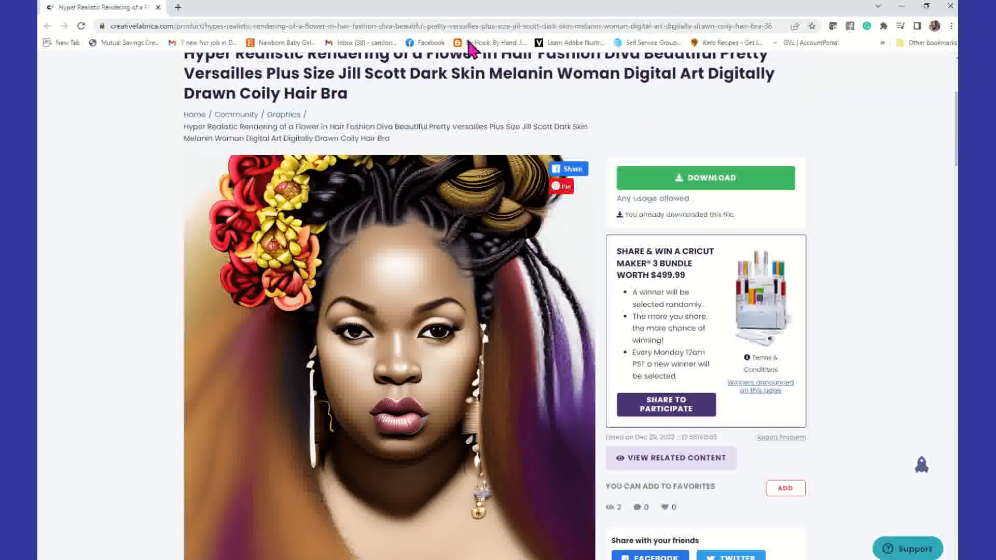
left_click(551, 27)
type("youtube")
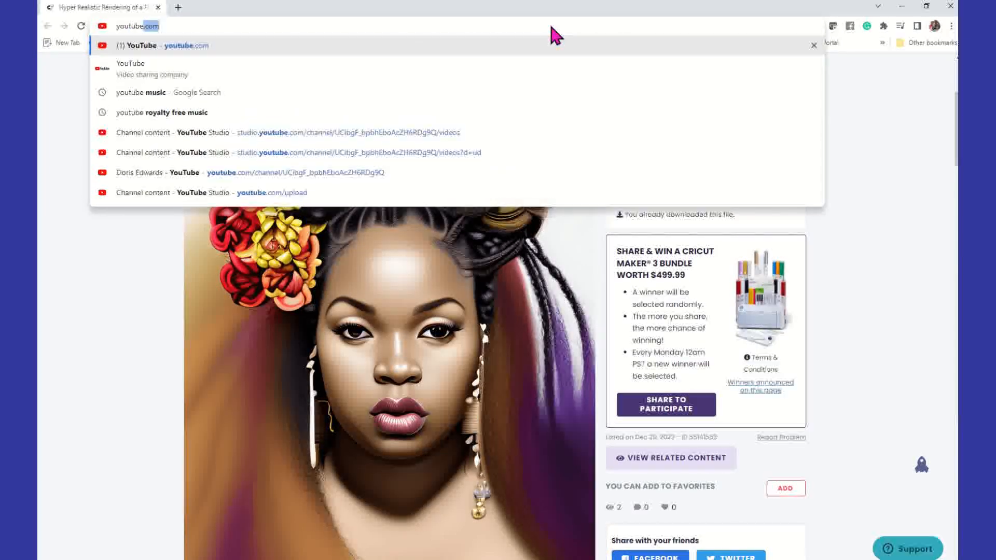
key("Return")
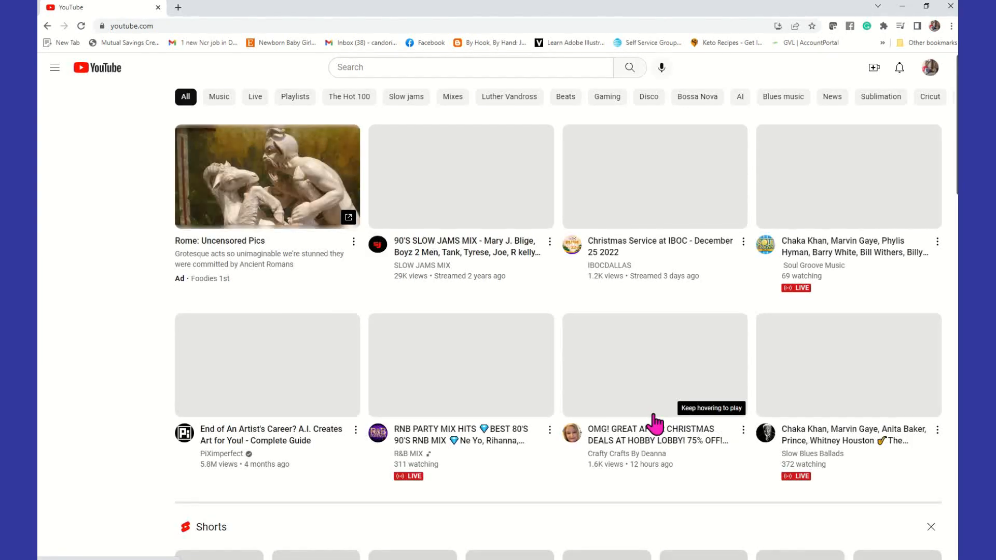
left_click(929, 68)
left_click(862, 146)
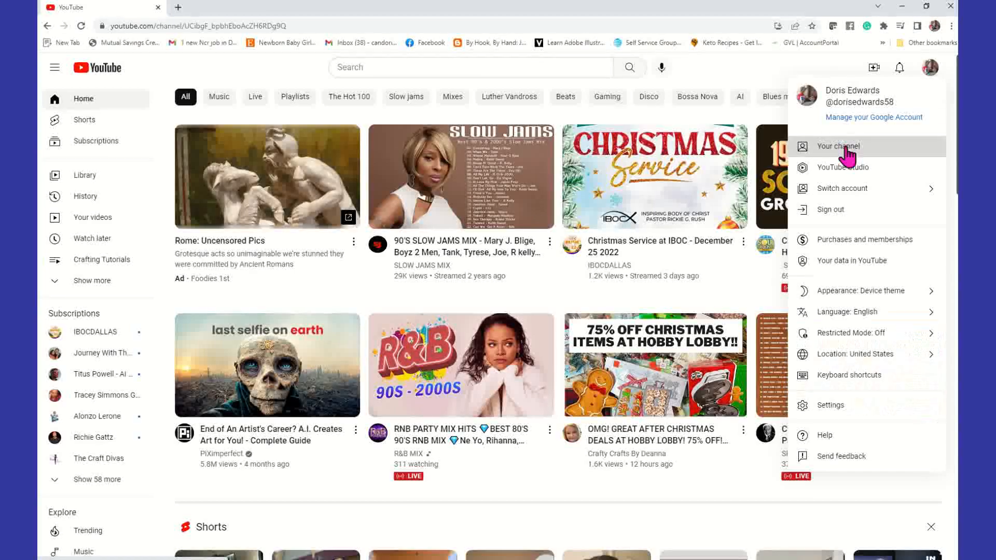
Look through the recent videos on the channel's home page, including the Creative Fabrica Spark tutorials
scroll(542, 305, "down", 3)
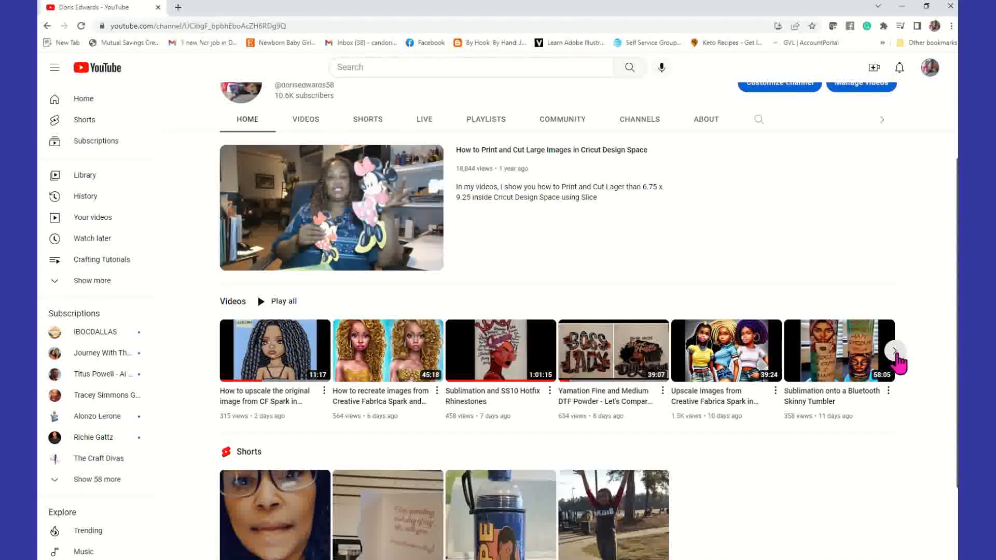
left_click(897, 358)
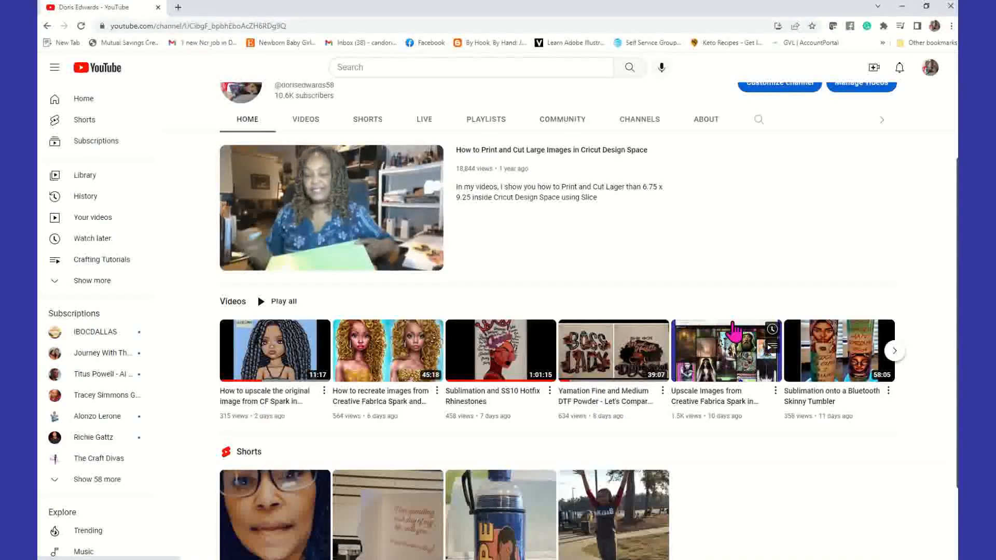
mouse_move(415, 363)
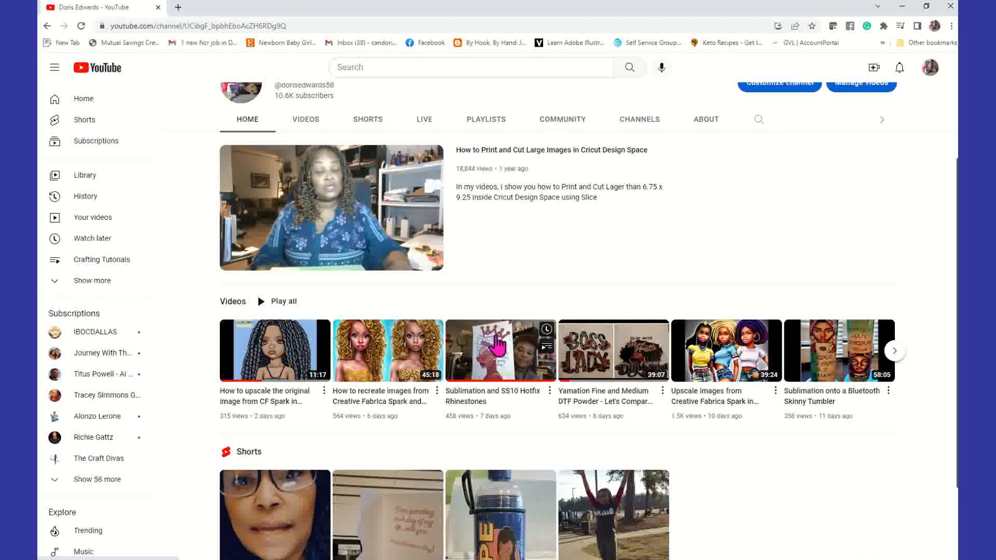
scroll(697, 171, "up", 3)
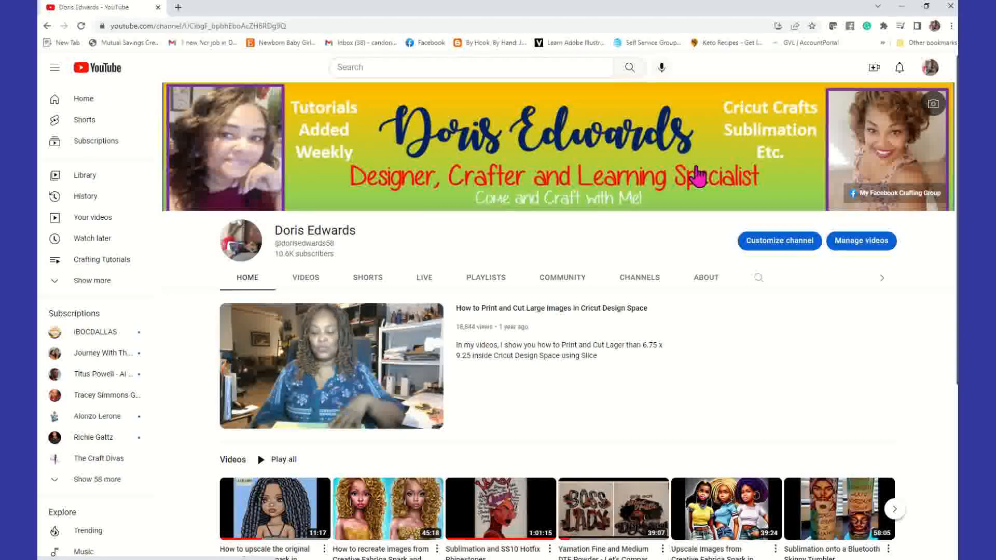
Open Facebook in a new browser tab and go to the Cricut and Creative Crafters group
left_click(178, 8)
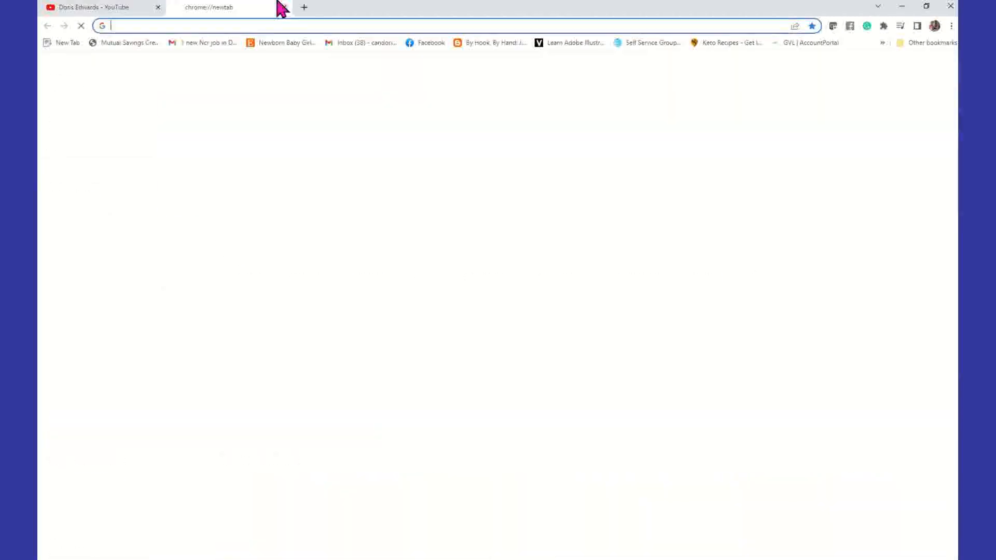
left_click(322, 26)
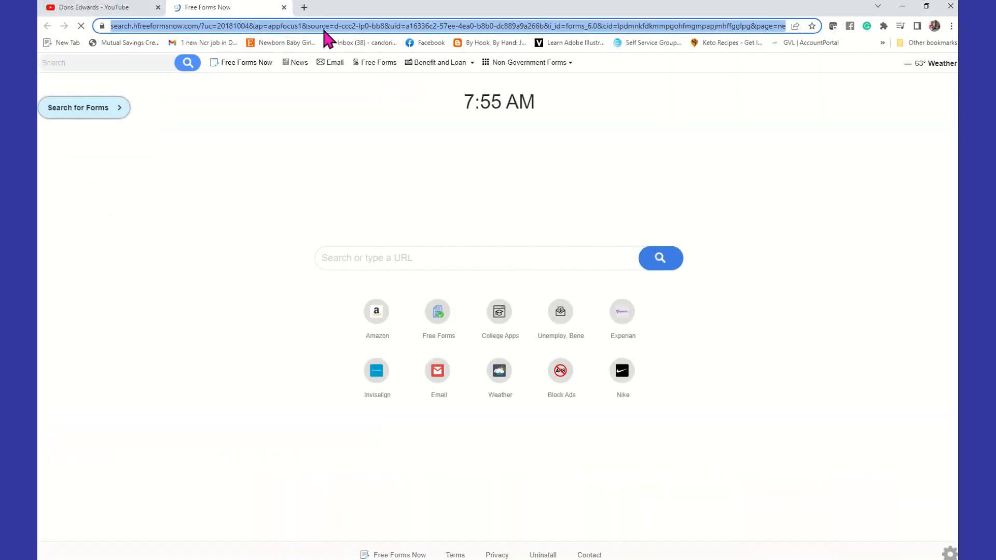
type("face")
key("Return")
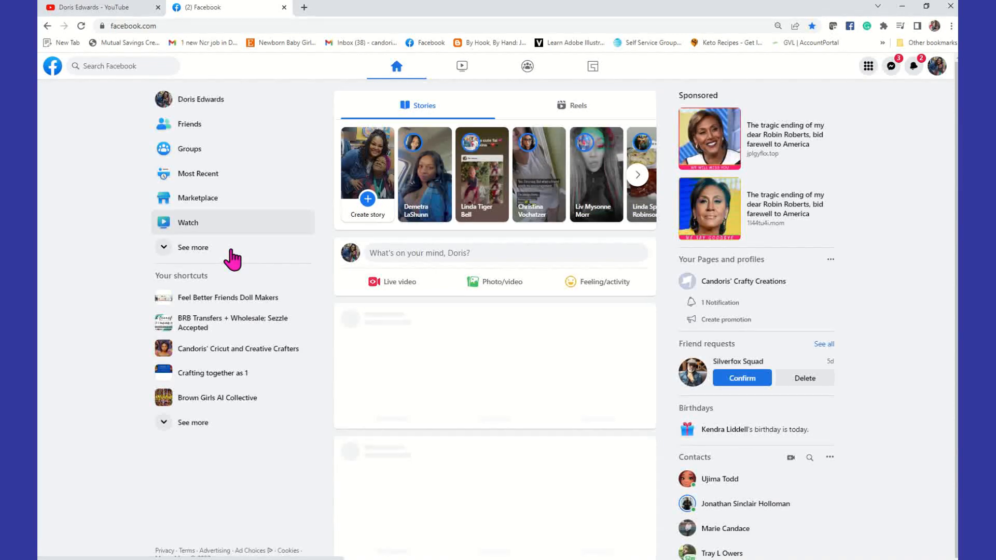
left_click(234, 350)
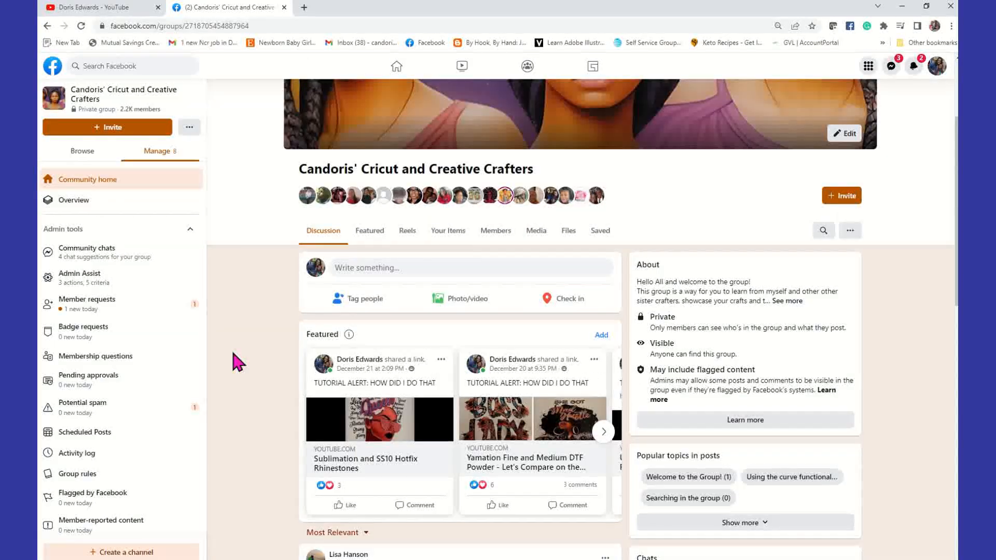
Browse the featured tutorials and recent posts in the crafting group's discussion feed and return to the group header
scroll(466, 304, "down", 5)
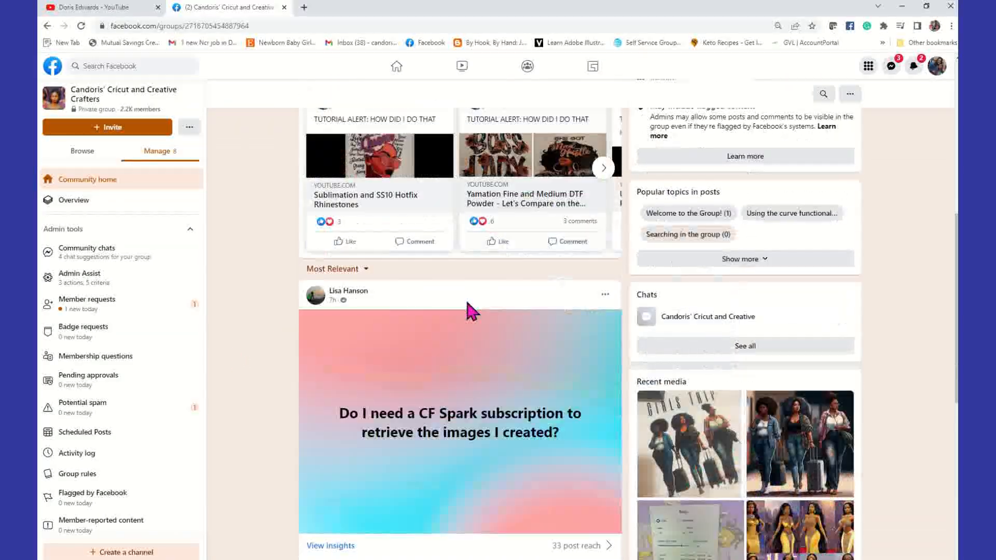
scroll(467, 303, "down", 7)
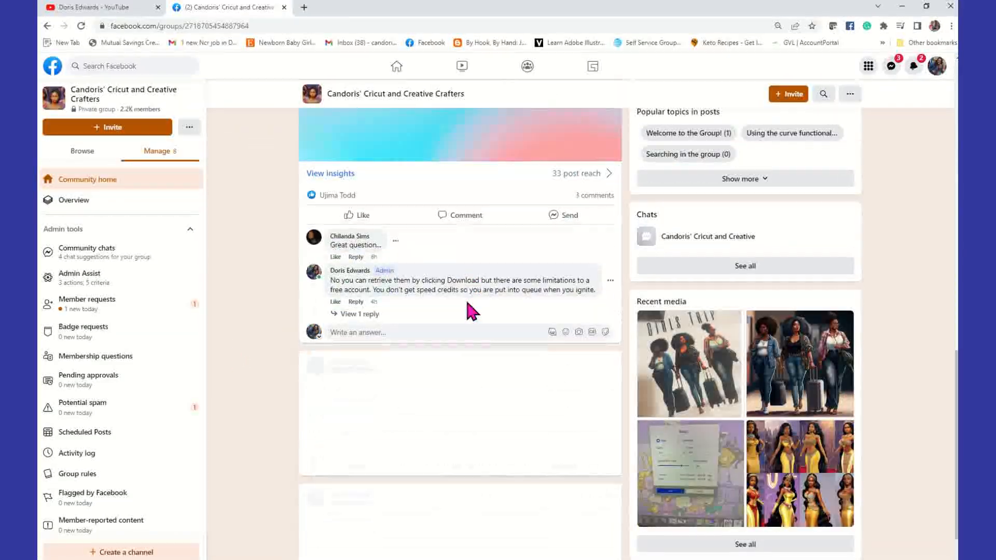
scroll(466, 303, "up", 7)
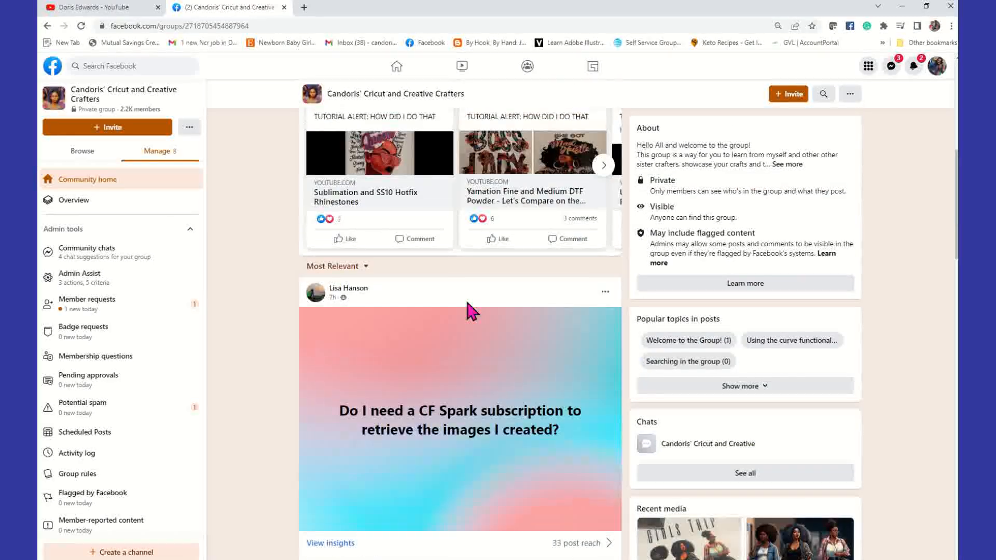
scroll(467, 303, "up", 8)
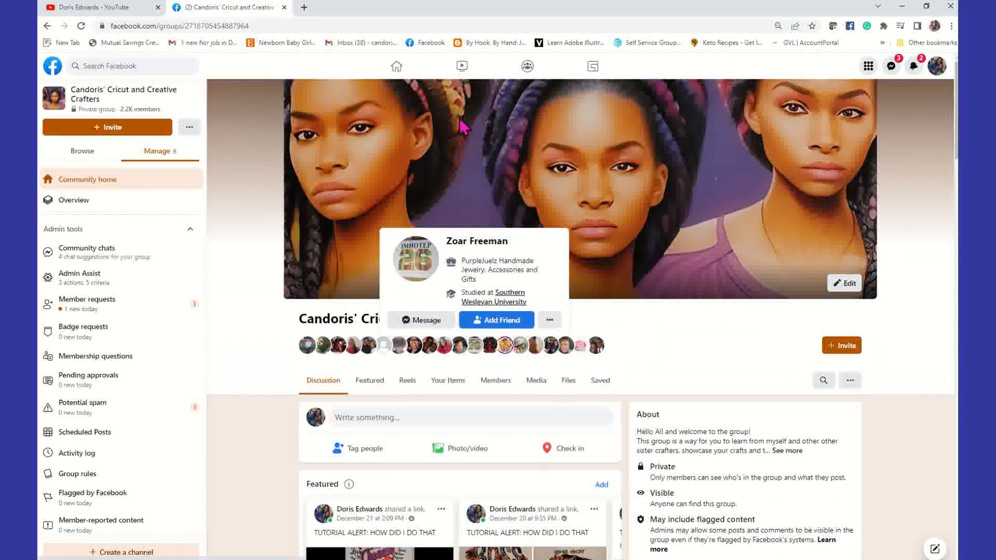